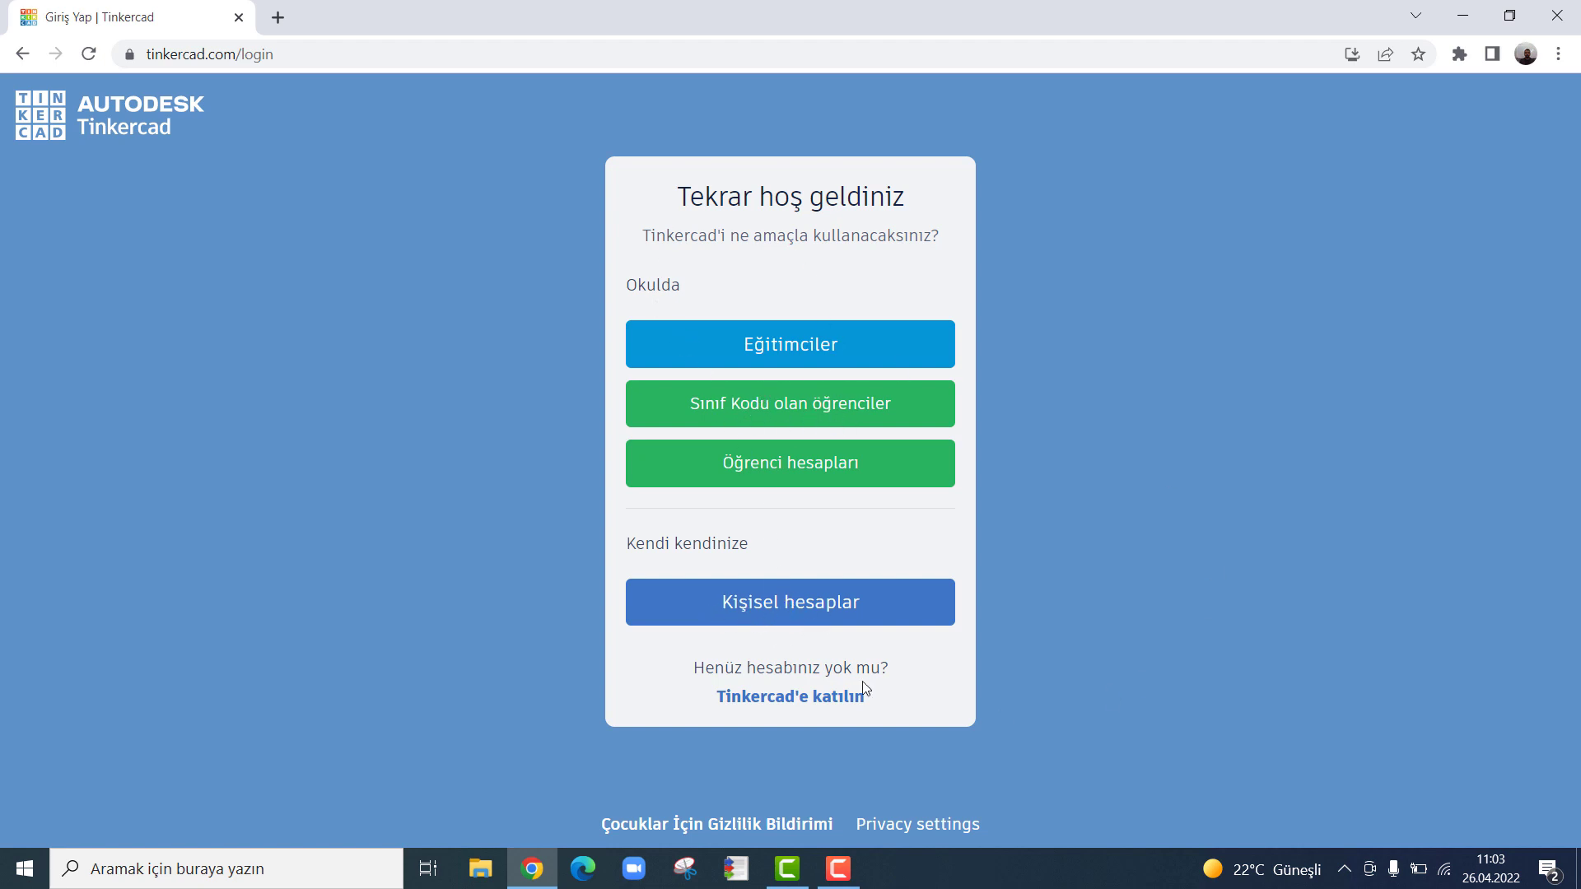
Step: Sign in to Tinkercad as a personal account through Google
click(806, 607)
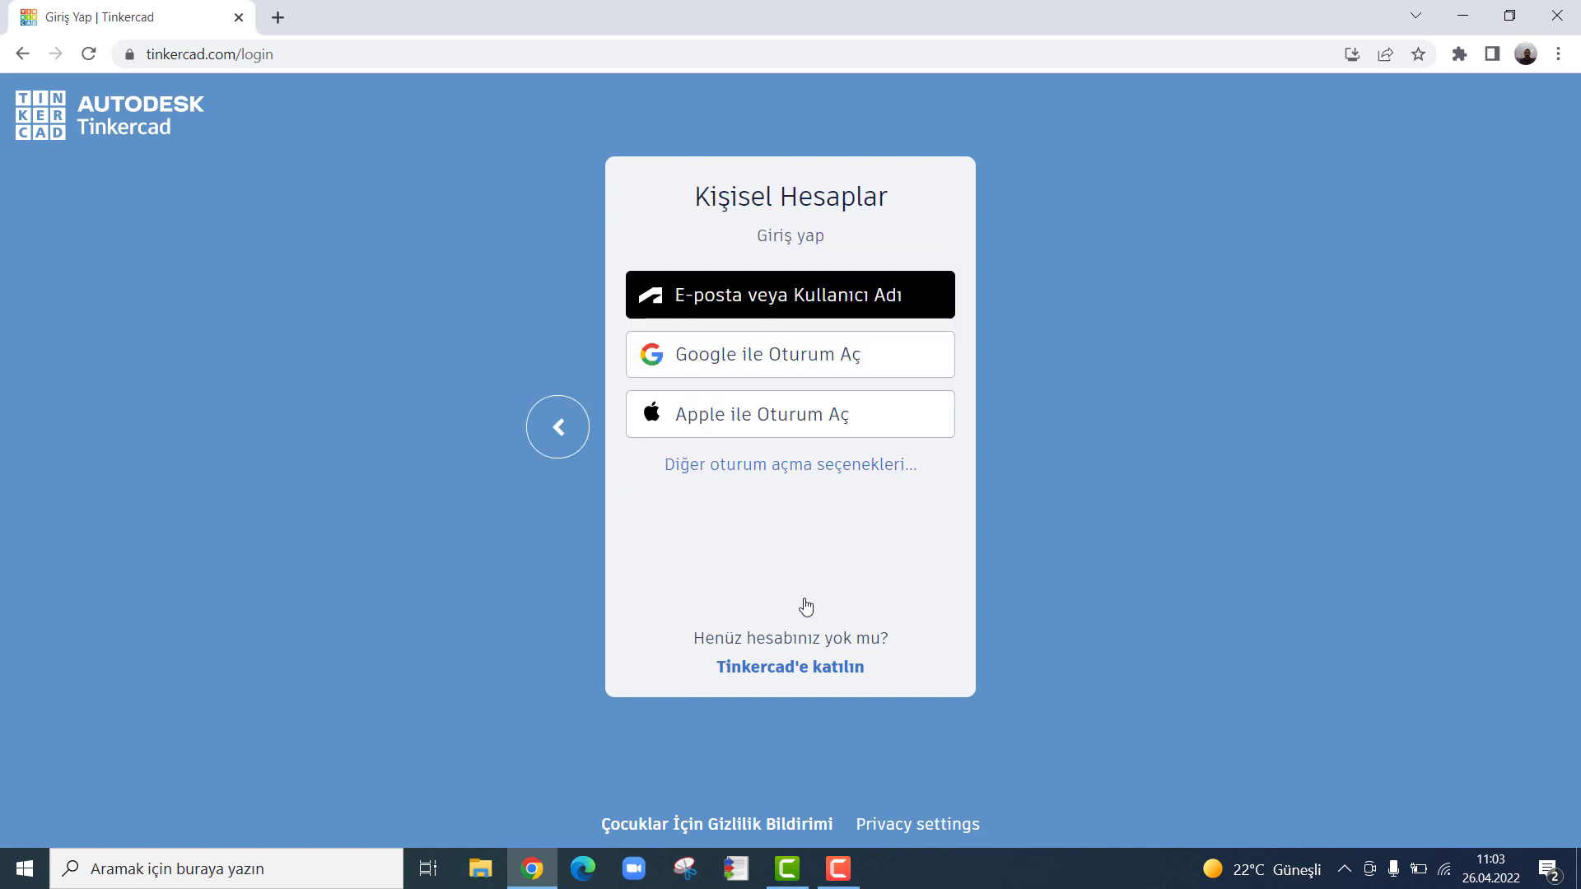
click(742, 363)
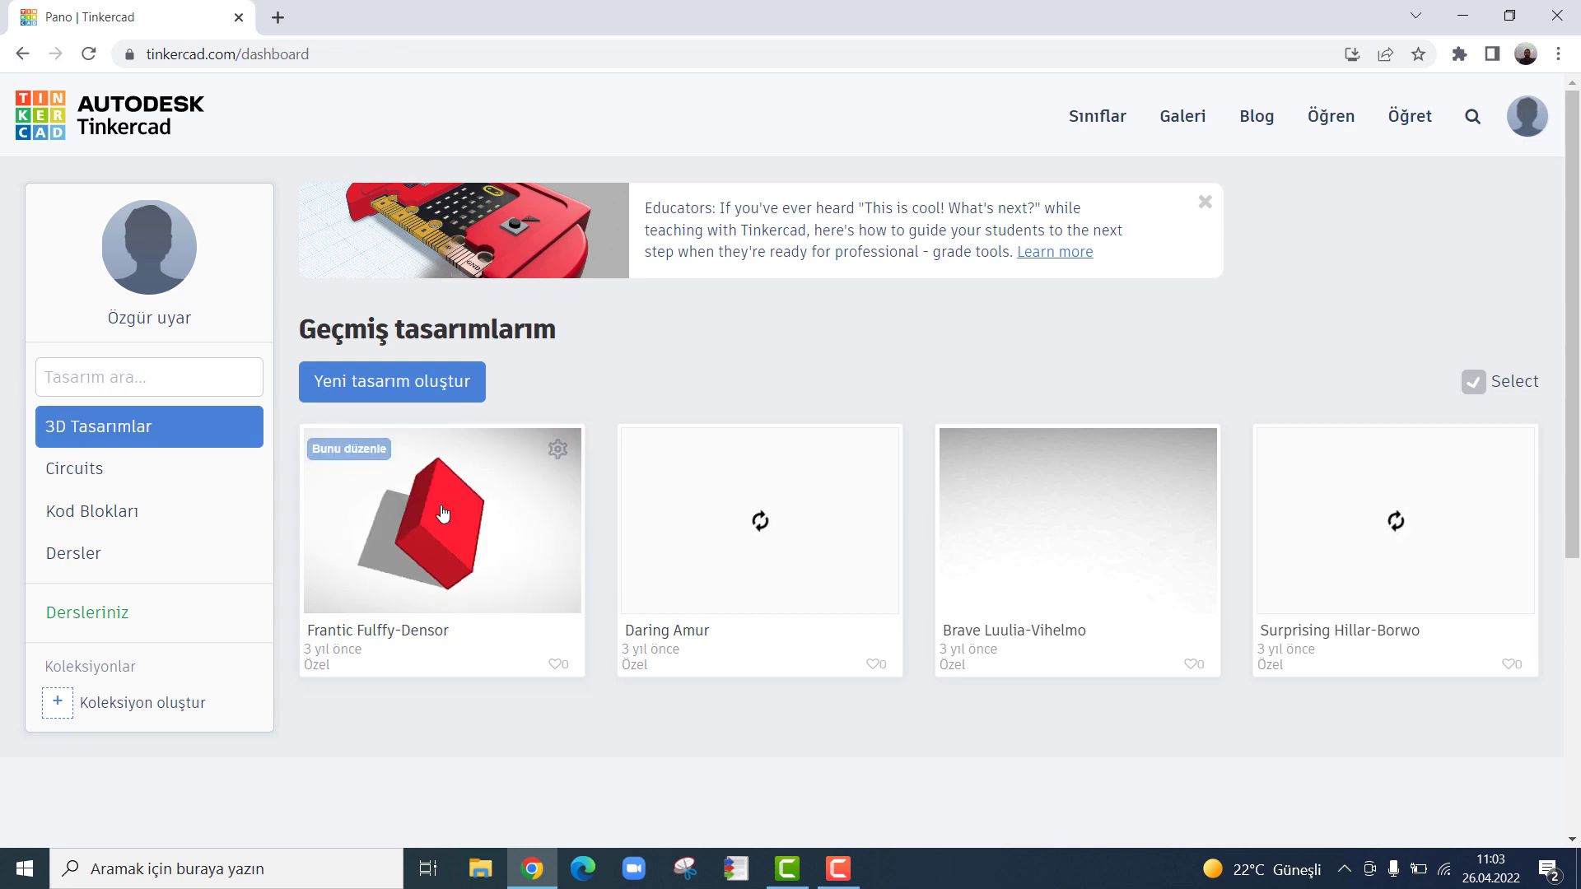
Step: Sign out of the account from the profile options
click(1525, 125)
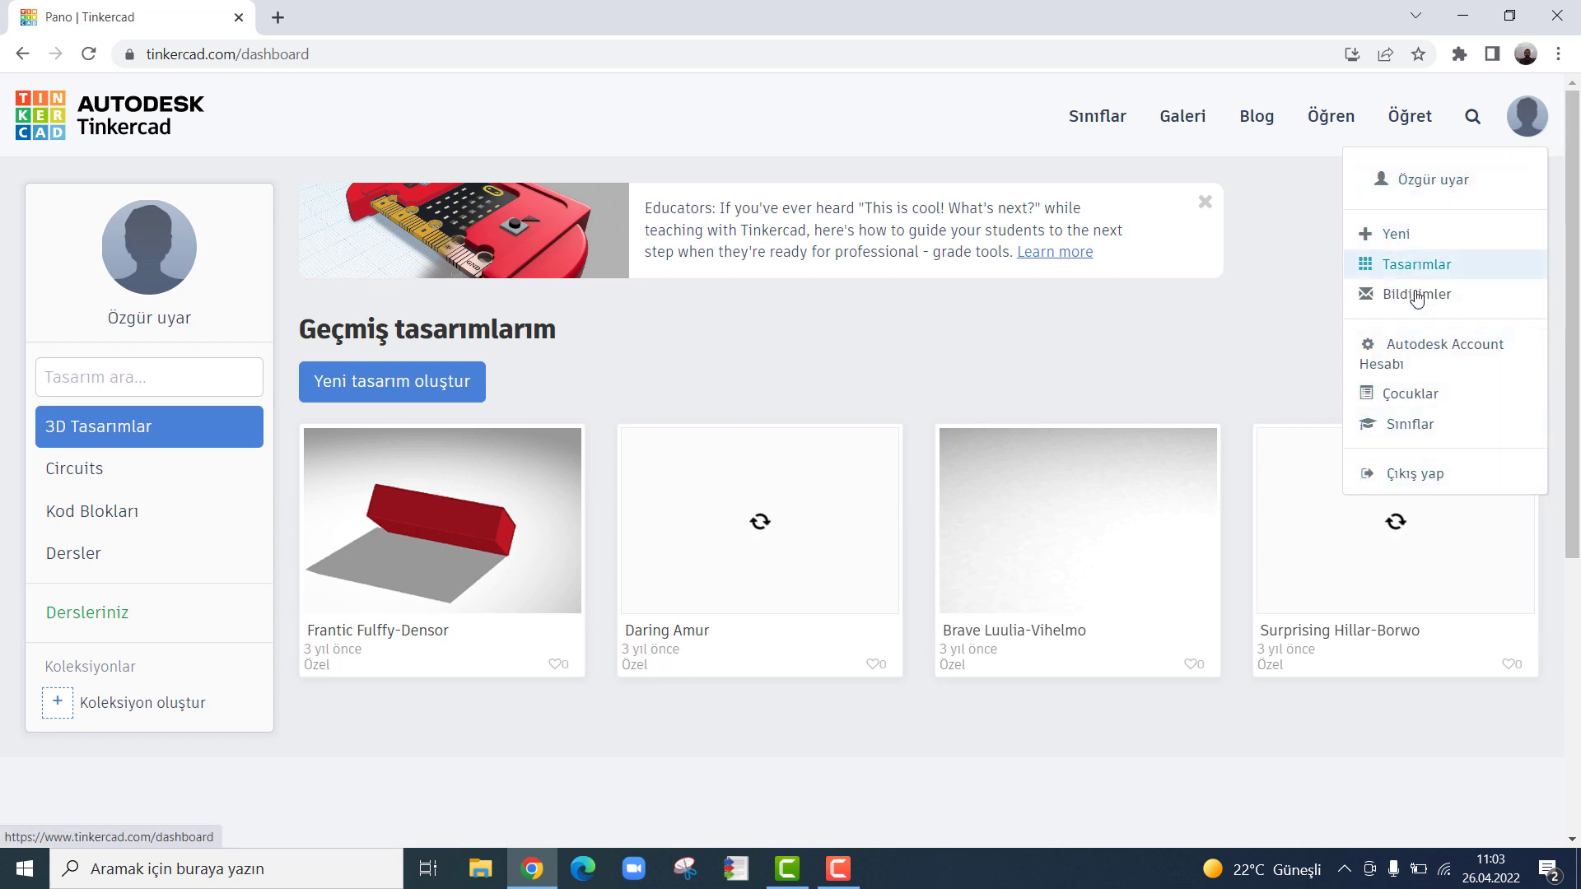
click(1399, 490)
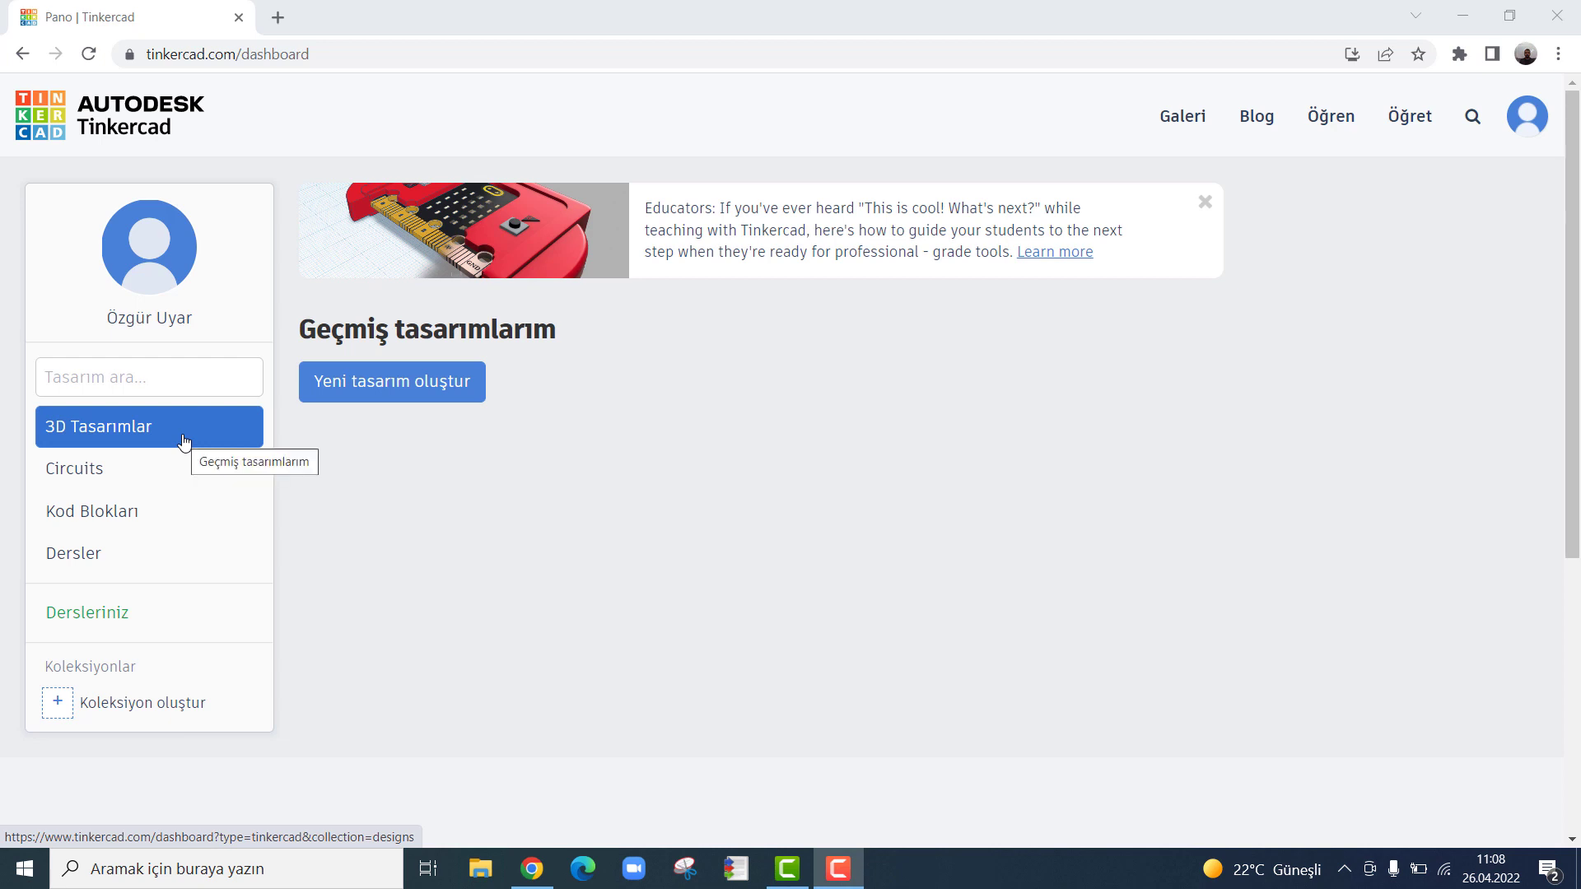
Step: Create a new circuit design in the Circuits section of the dashboard
click(180, 387)
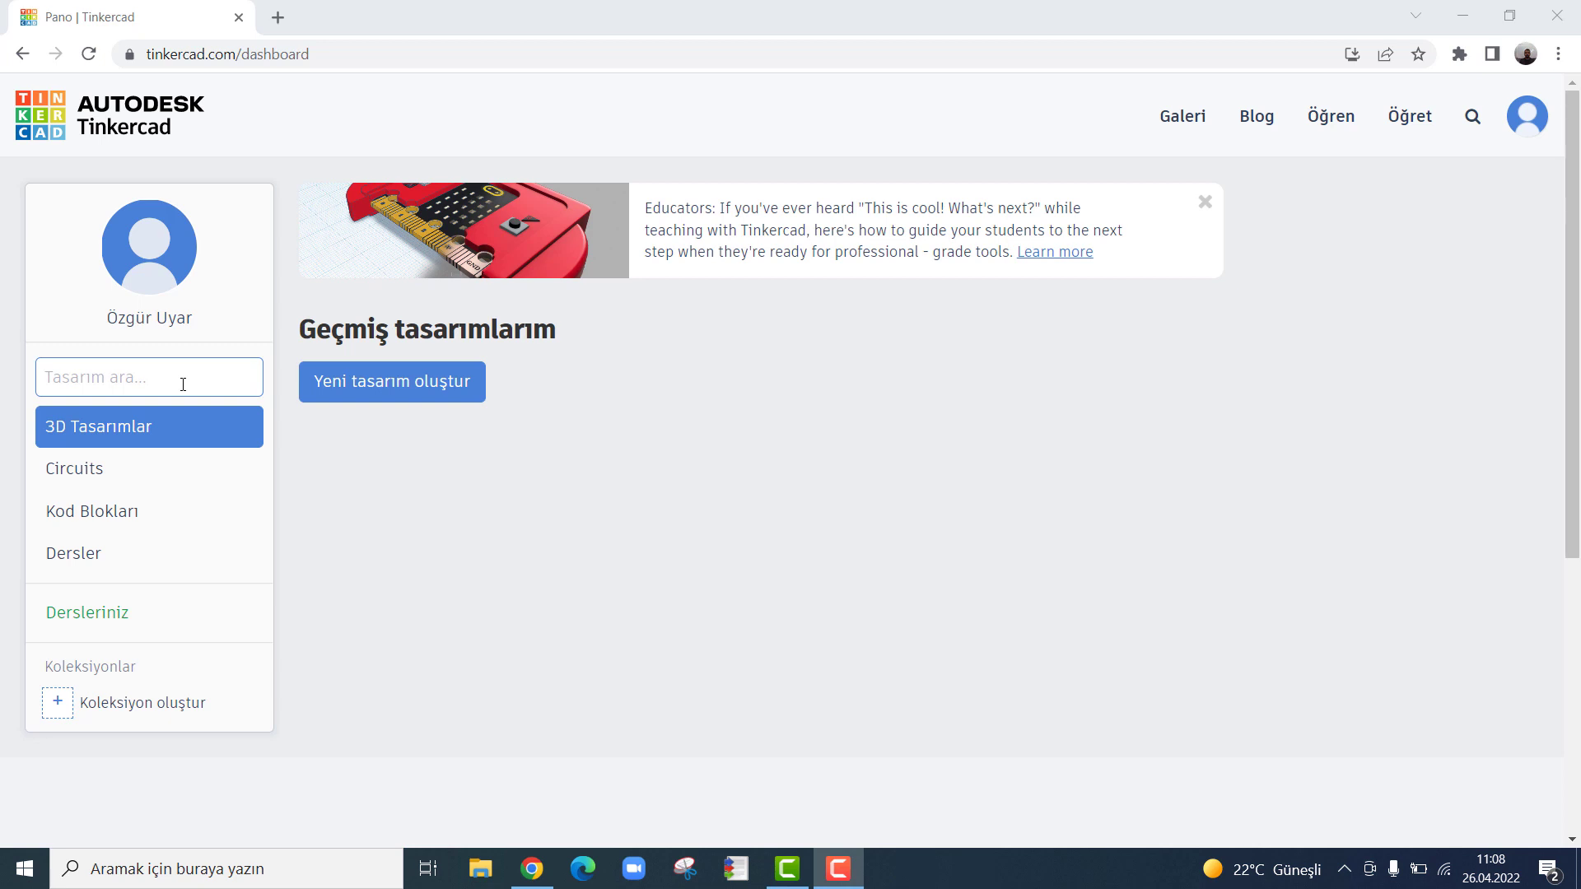
click(71, 471)
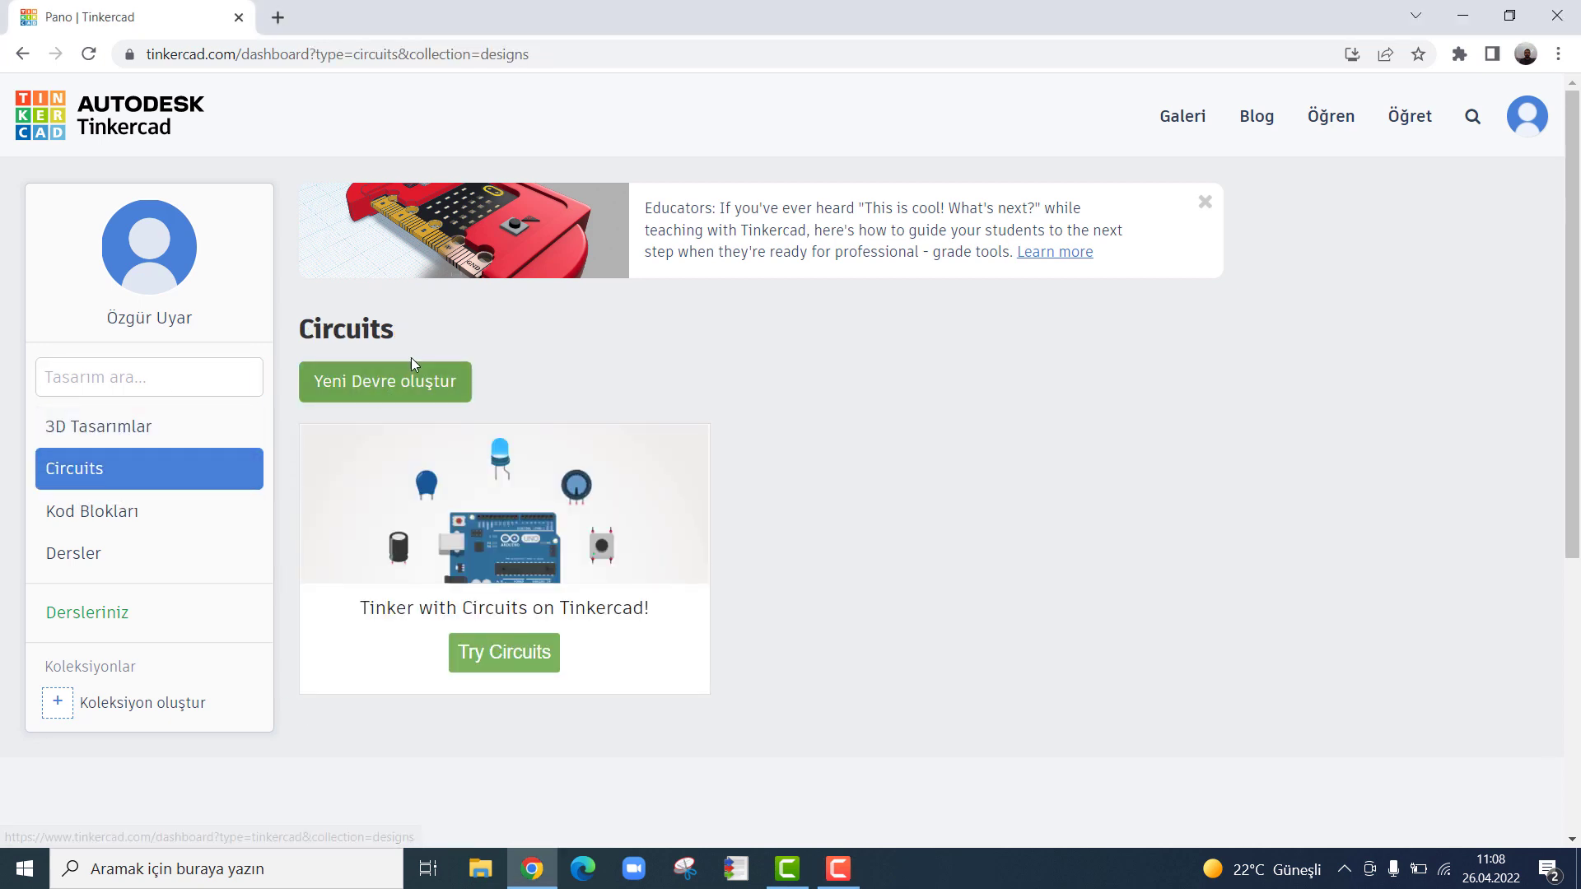
click(389, 383)
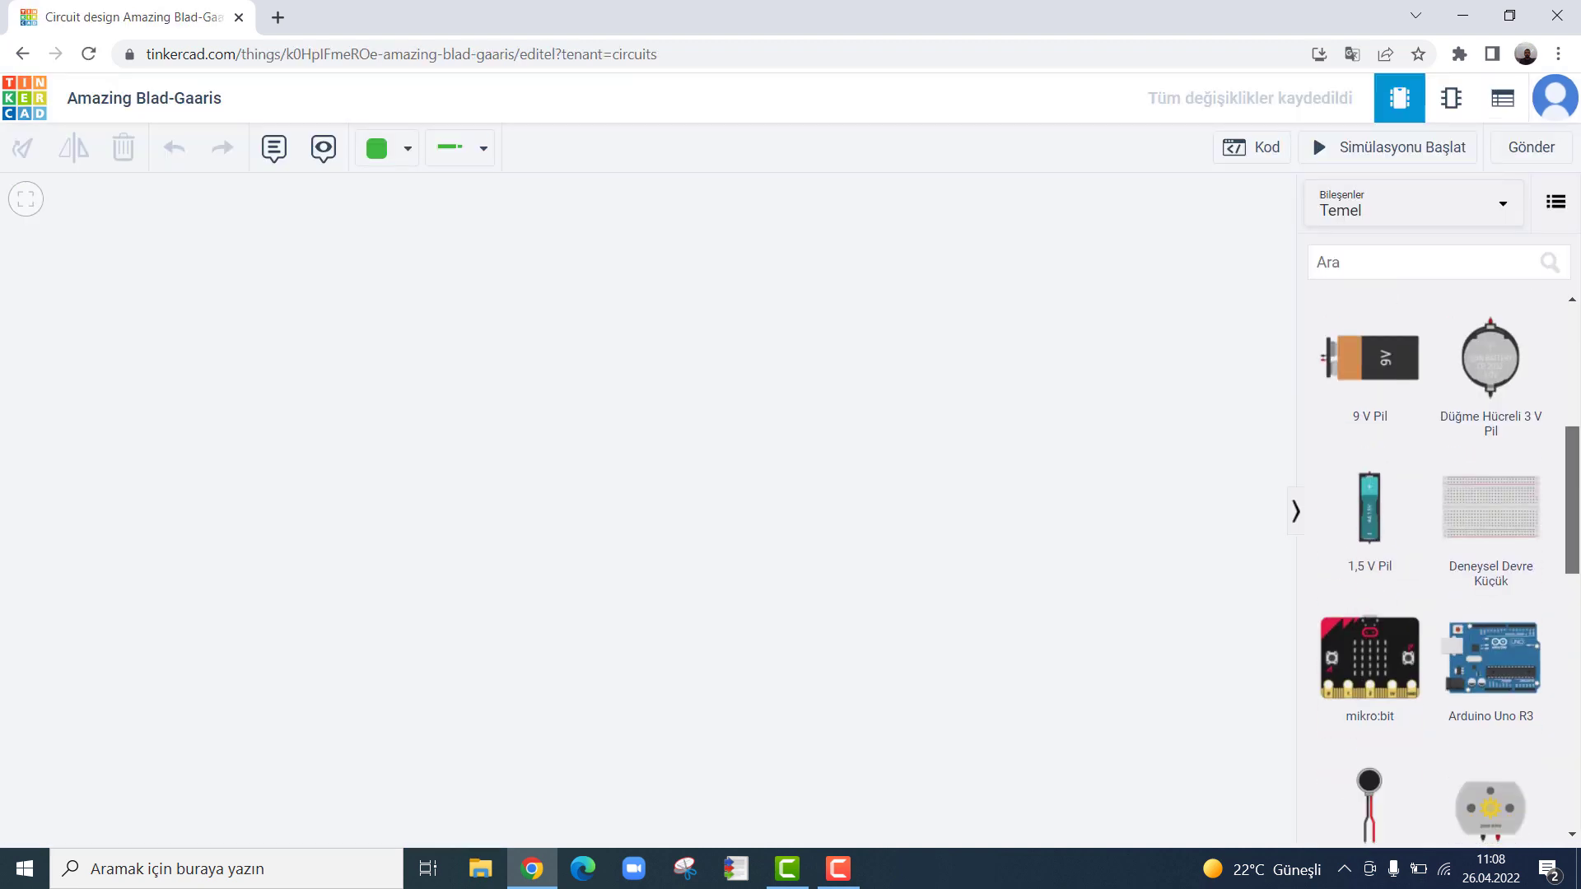
Step: Place a small breadboard (Deneysel Devre Küçük) in the workspace with an Arduino Uno R3 beside it on the left
scroll(1449, 568, down, 1)
drag(1449, 458, 895, 461)
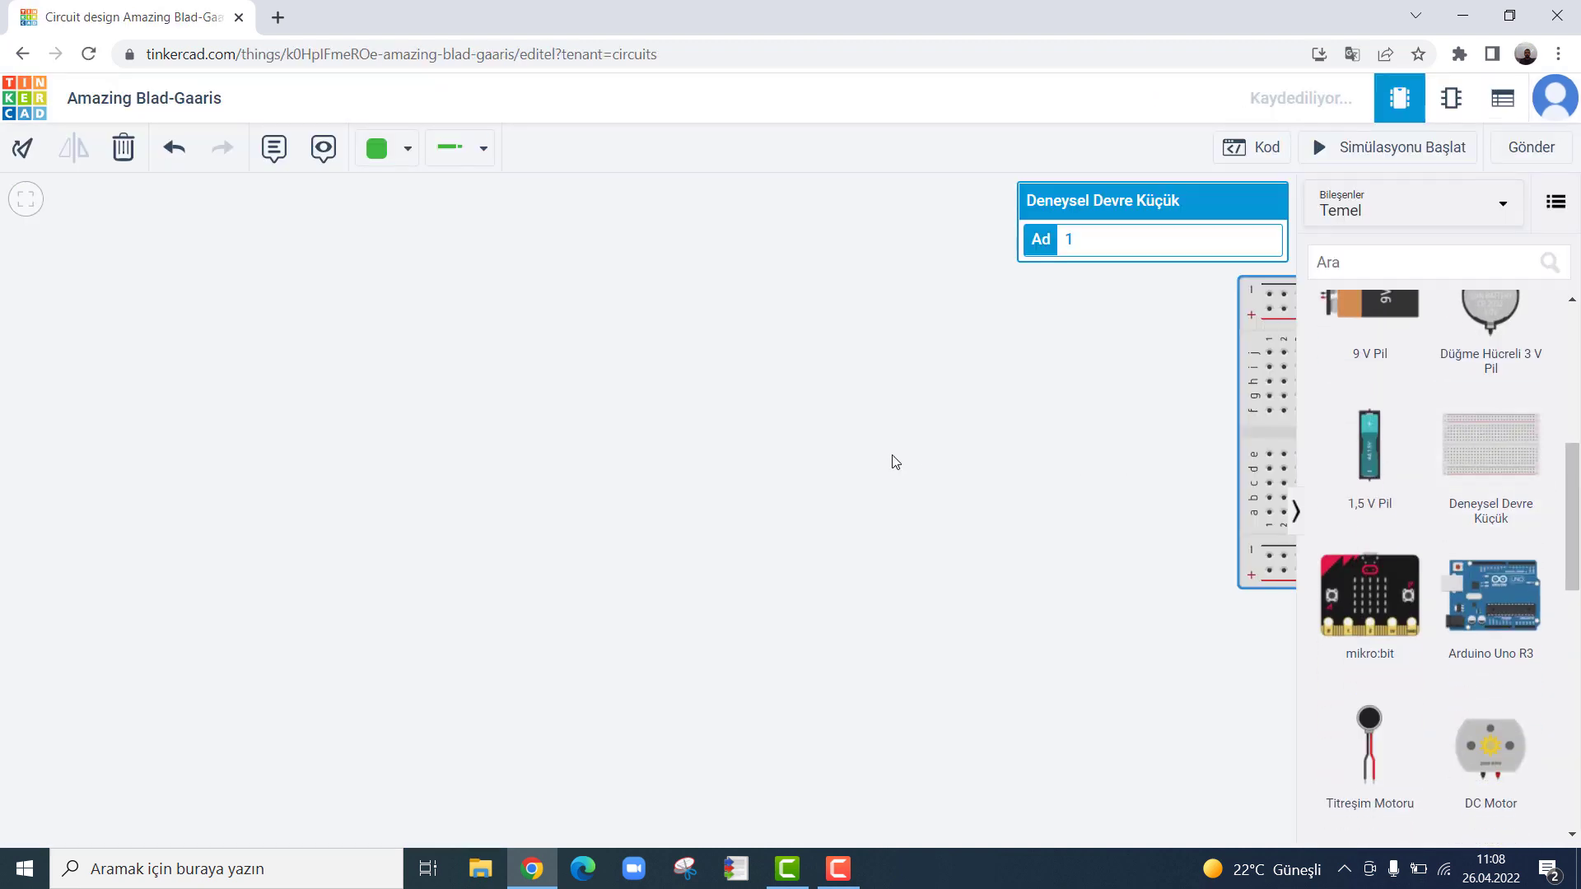
drag(1276, 432, 776, 481)
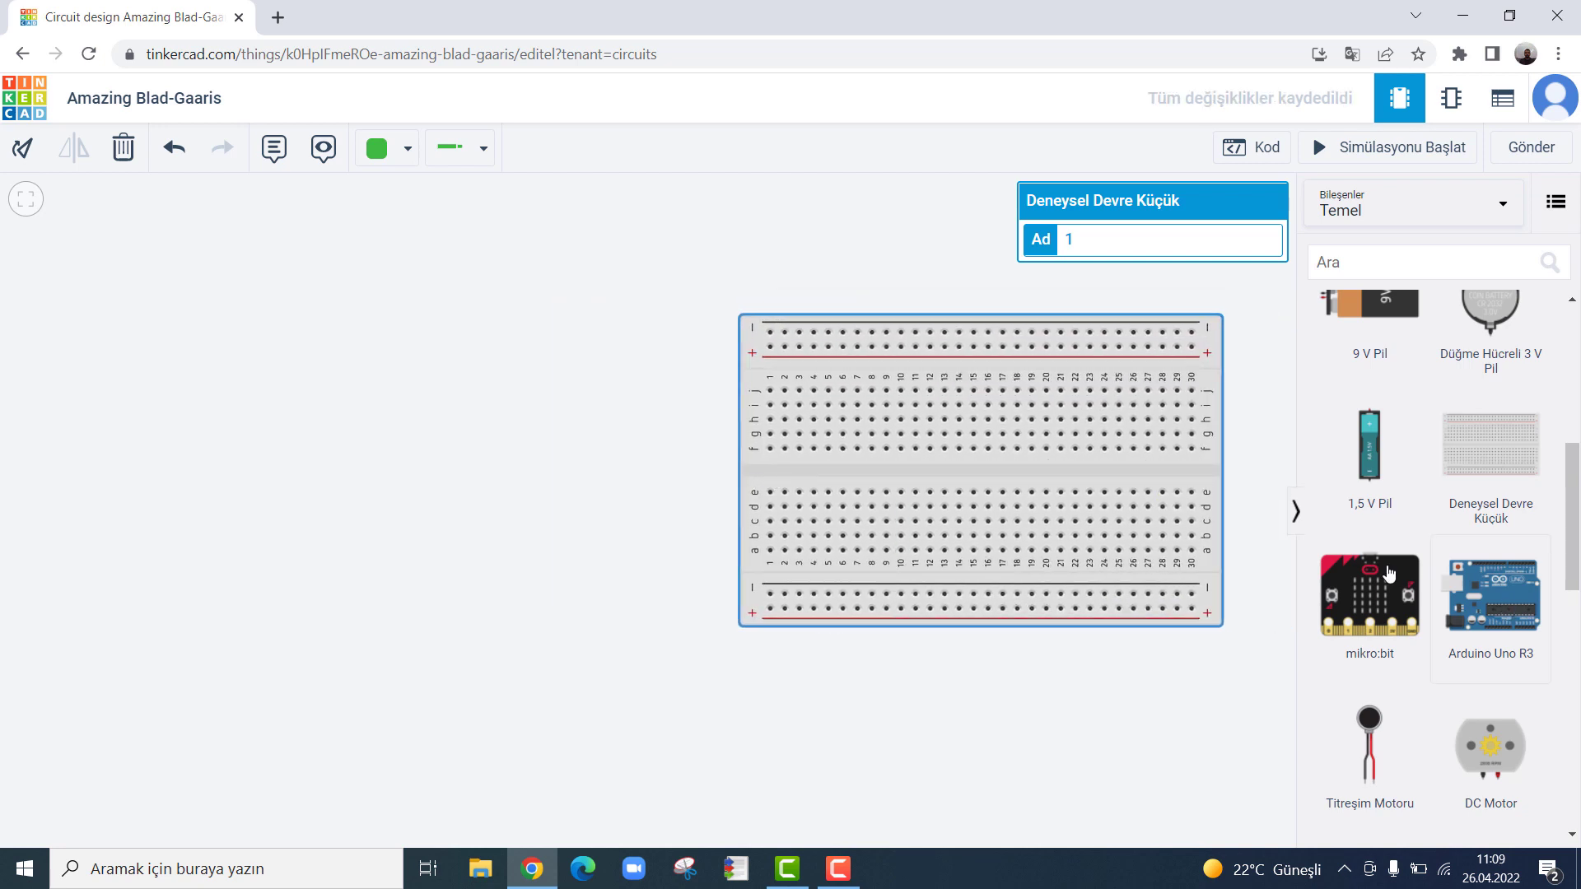
drag(1505, 608, 443, 489)
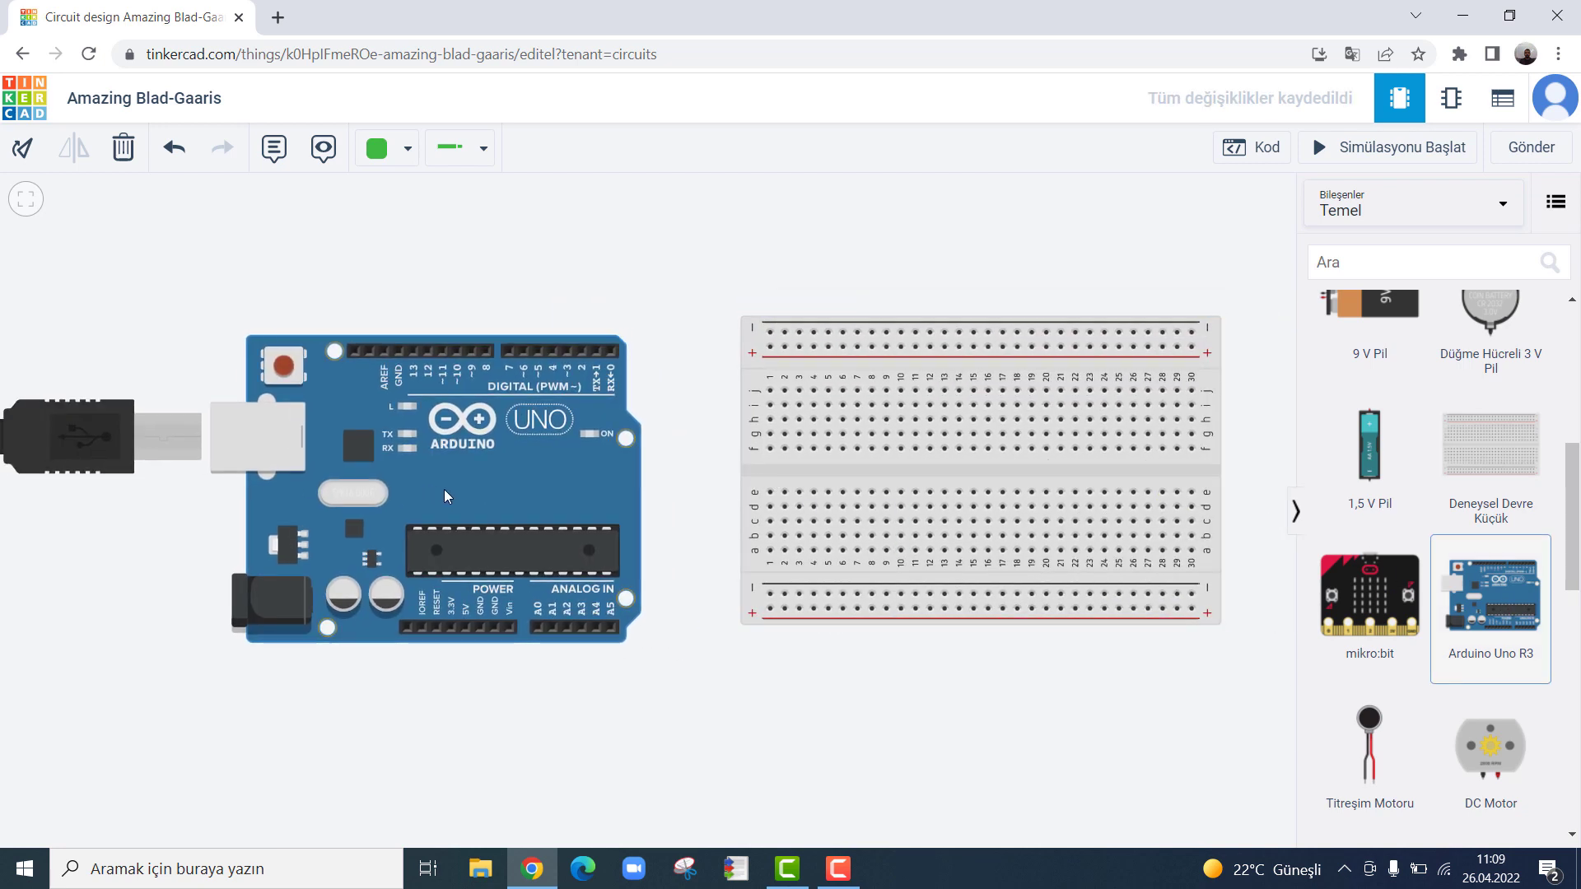
Step: Add a red LED and a resistor to the empty area above the breadboard
drag(1576, 521, 865, 245)
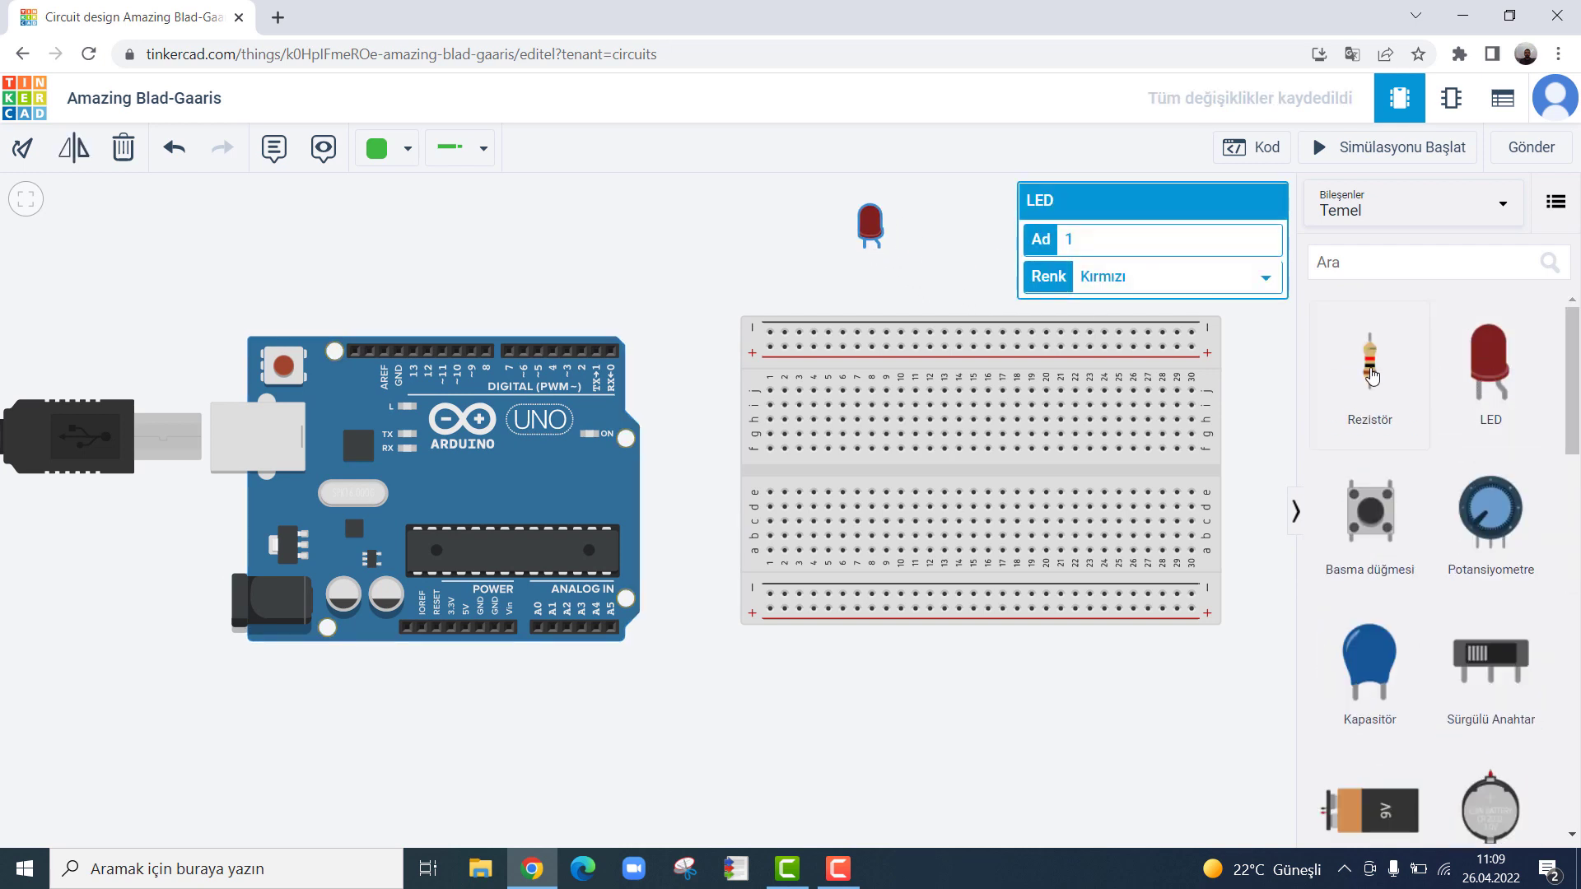
drag(1369, 362, 1046, 246)
click(914, 247)
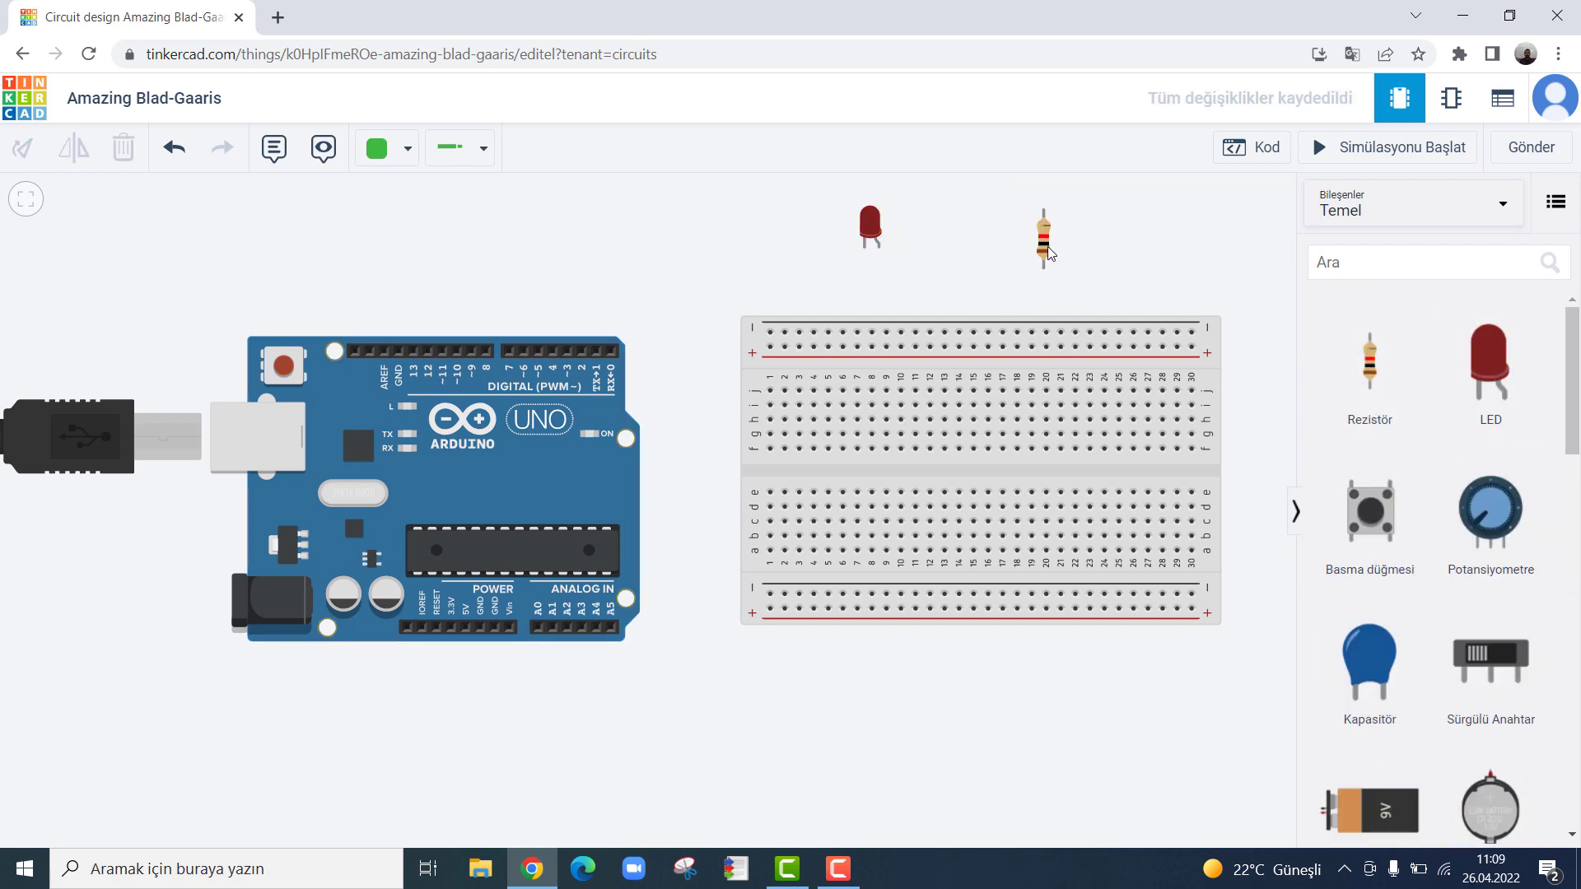
drag(1576, 424, 1578, 535)
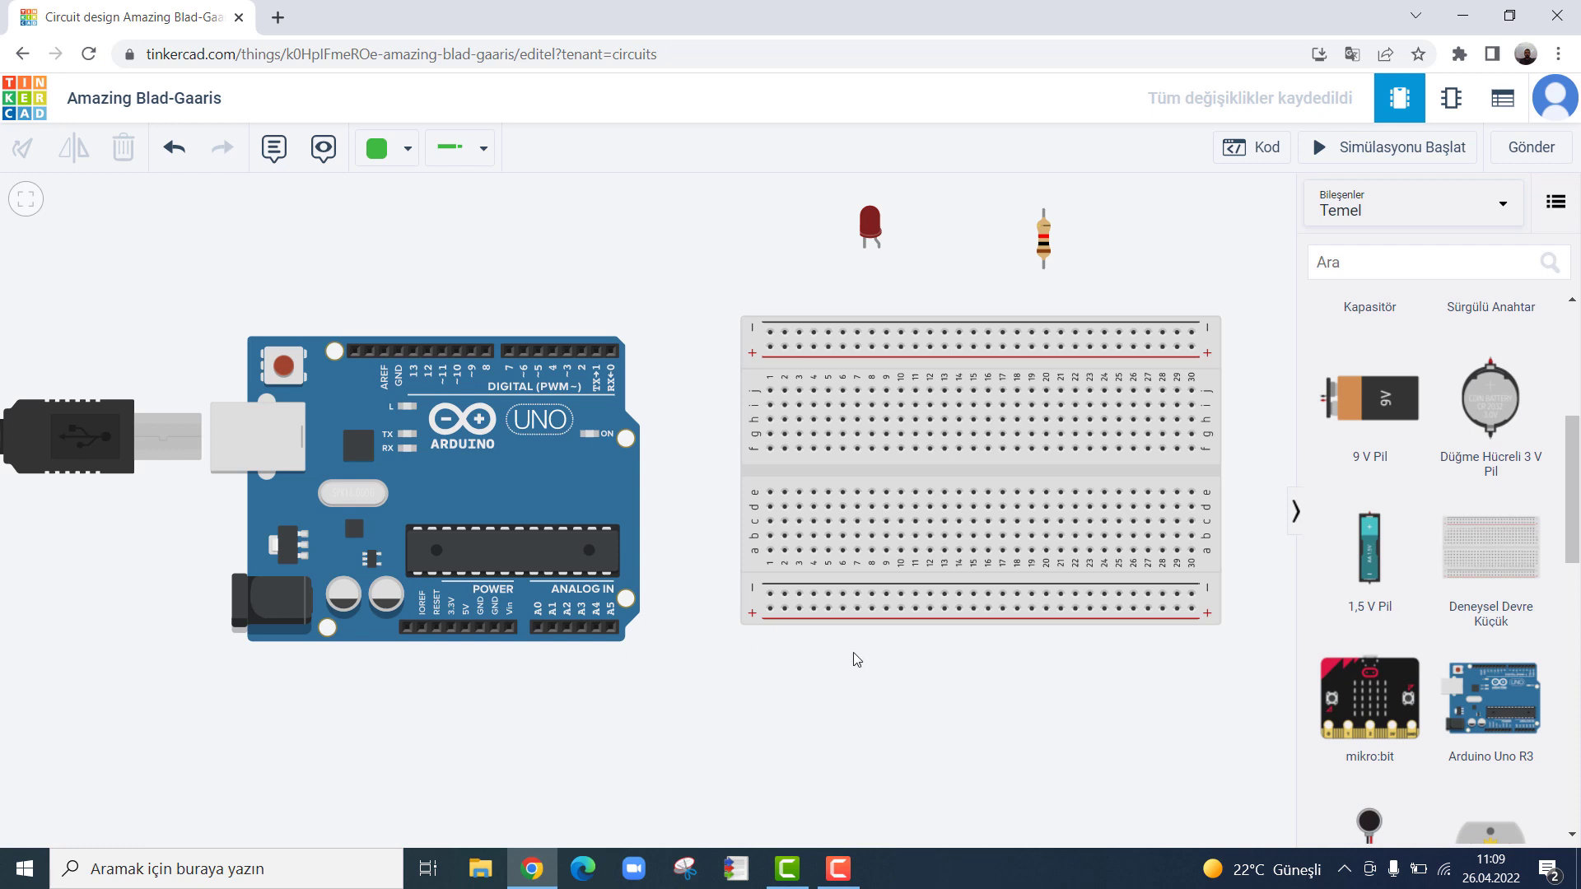
Step: Move the resistor to the other side of the LED, above the Arduino, and set its resistance to 330 Ω
click(1043, 245)
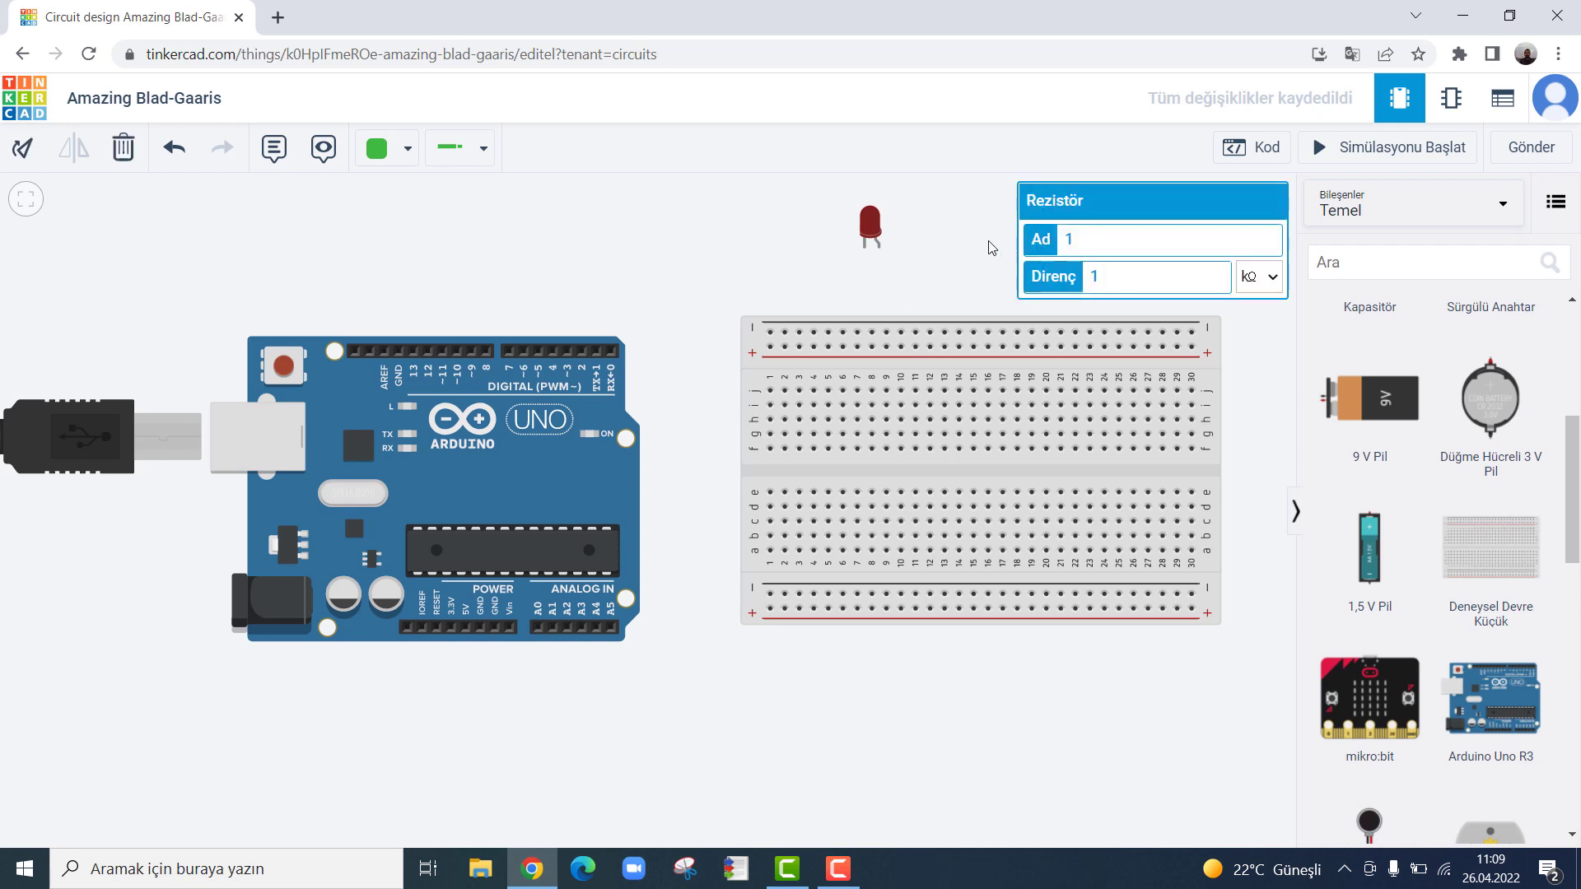
drag(1043, 240, 672, 240)
text(330)
click(1270, 274)
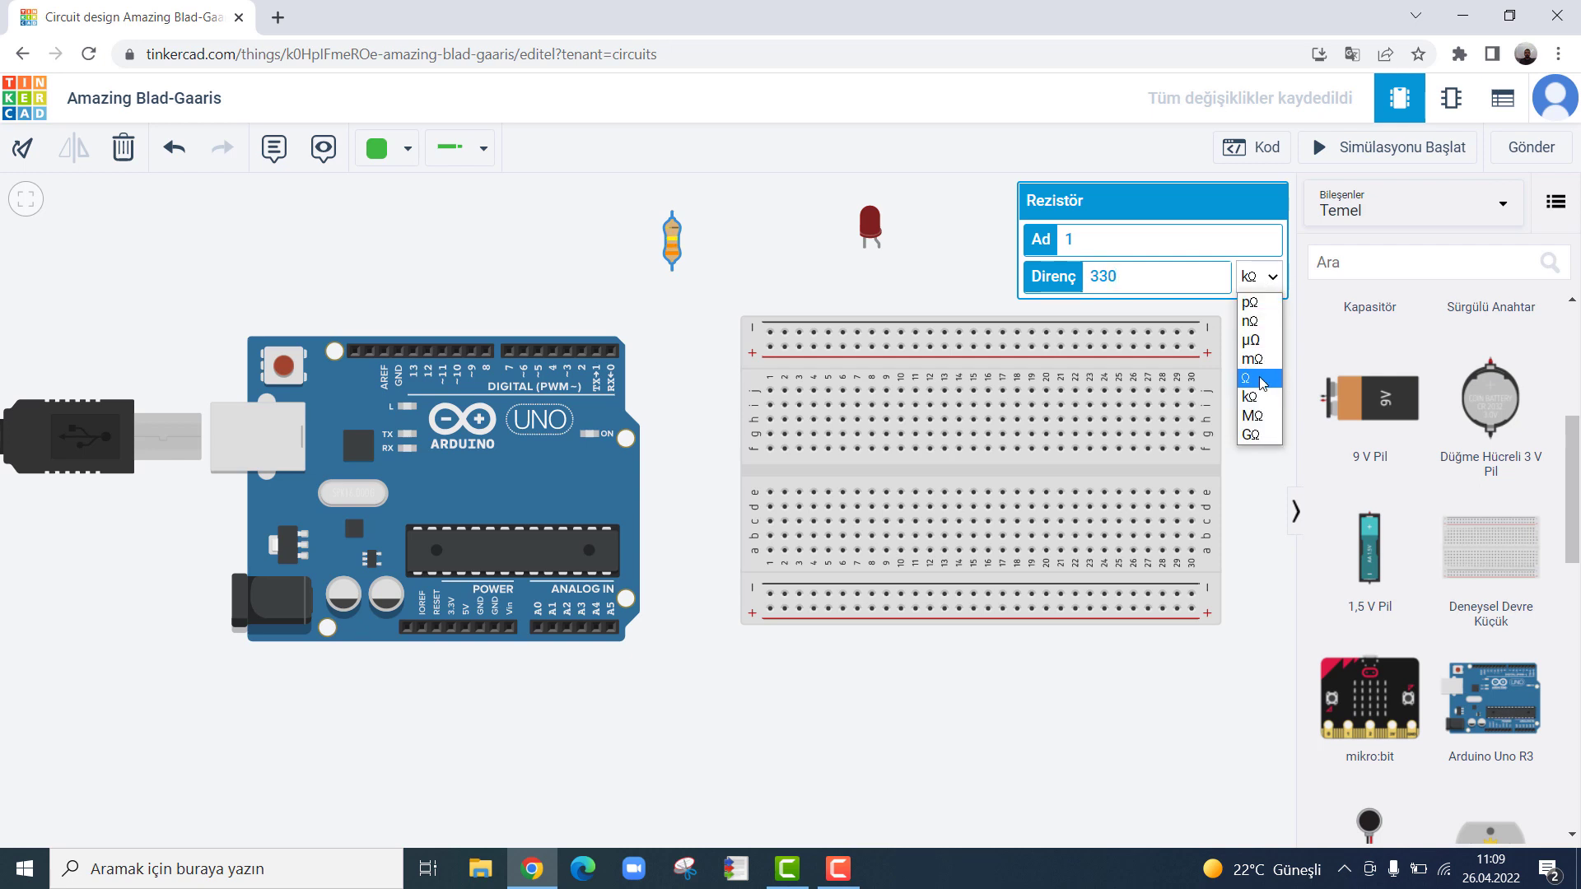
click(1261, 381)
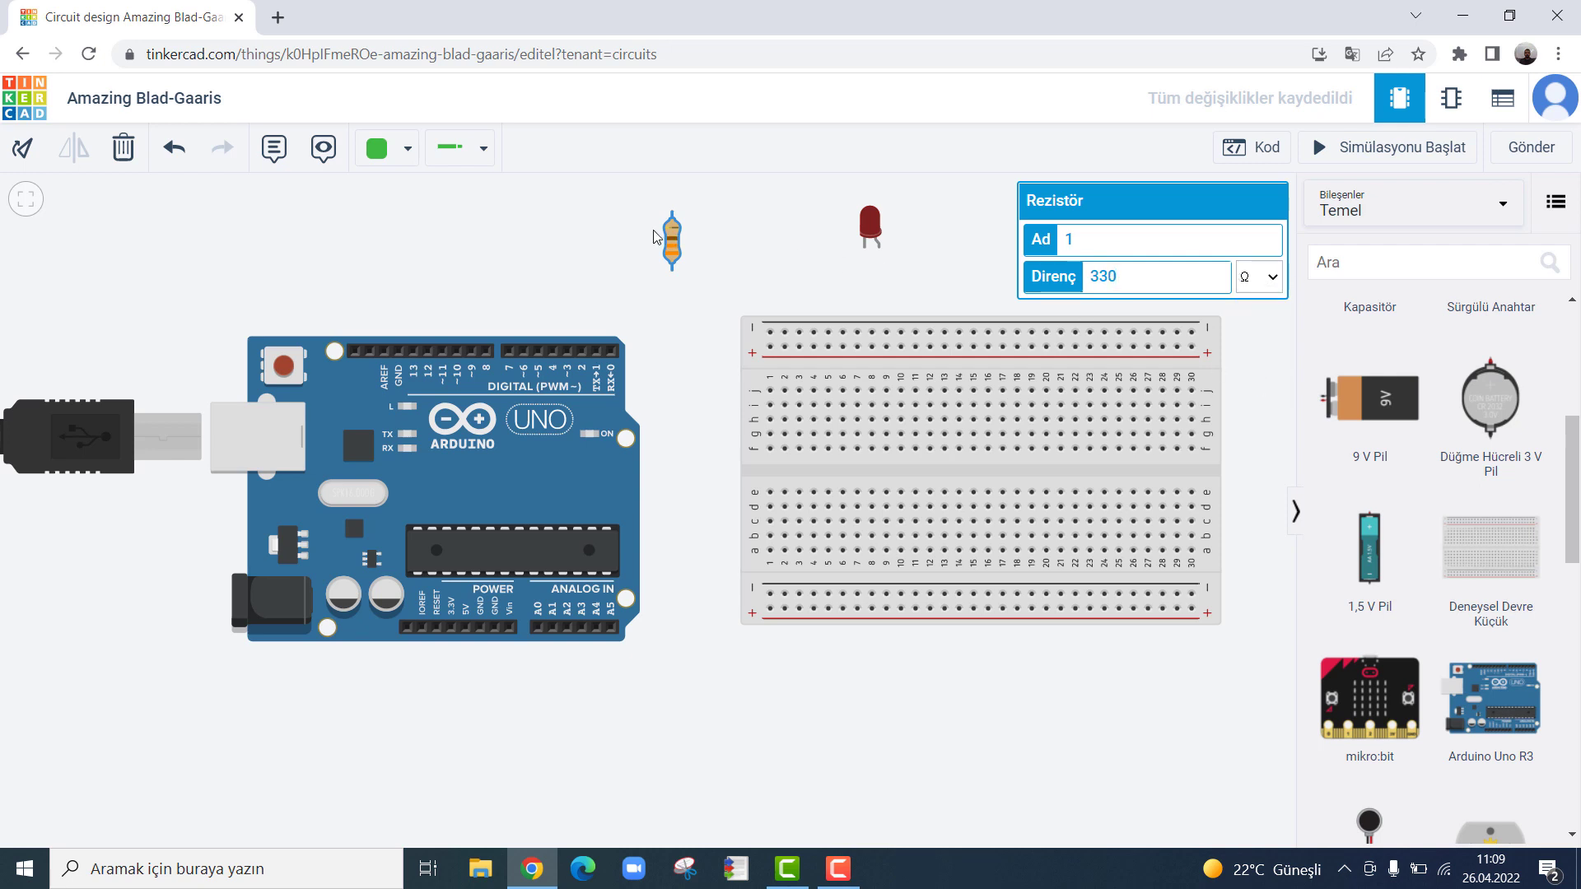
Step: Shift the resistor slightly left and rotate it to lie horizontally
drag(677, 247, 651, 247)
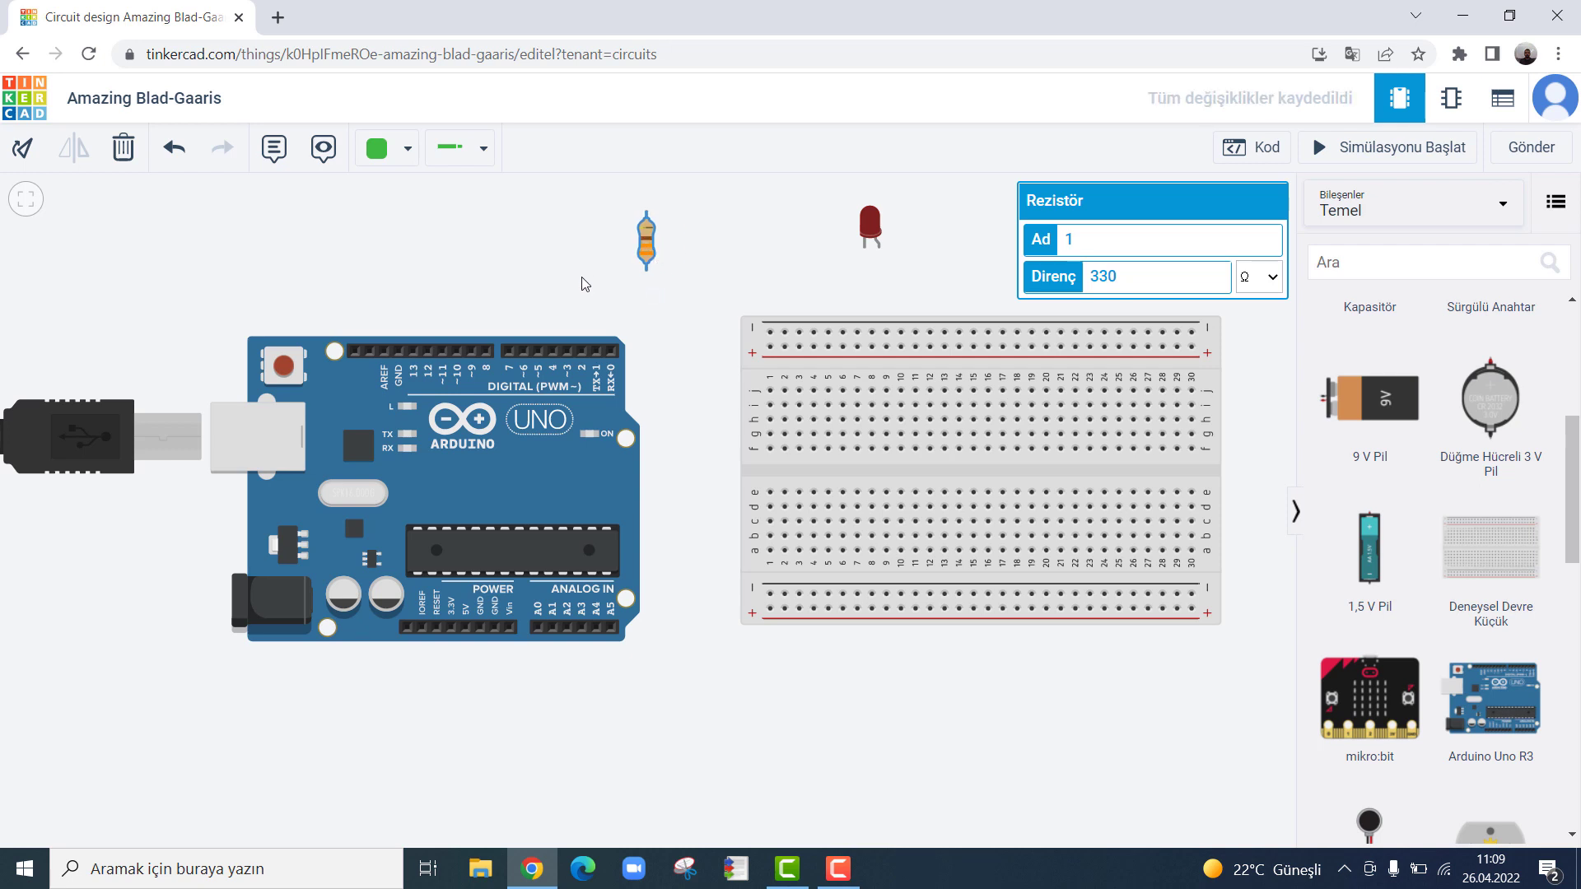
click(183, 153)
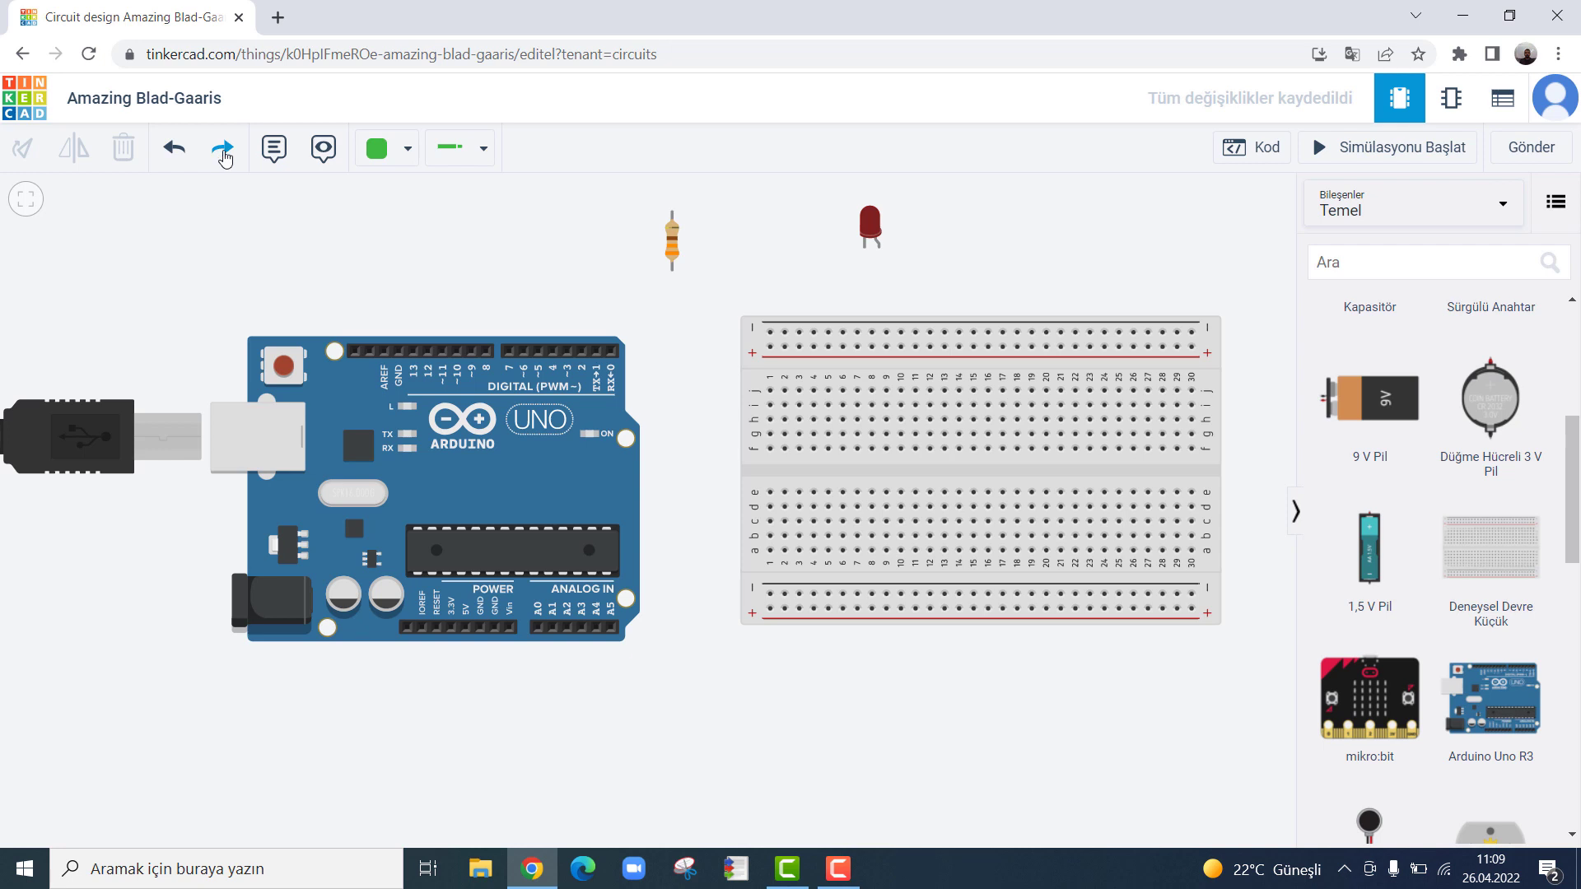
click(223, 150)
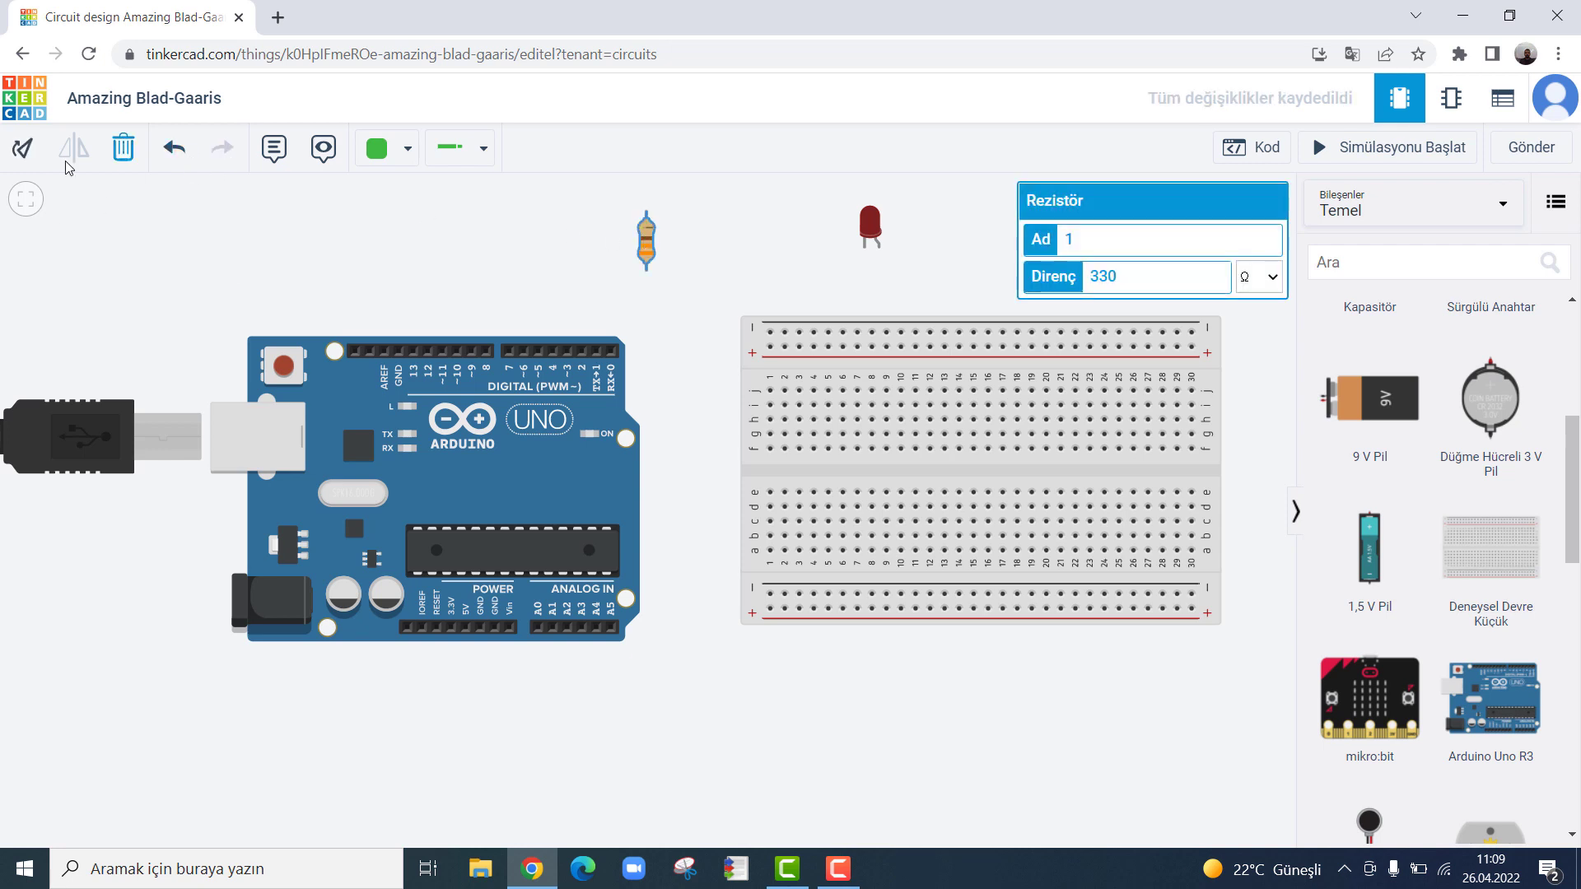
click(23, 150)
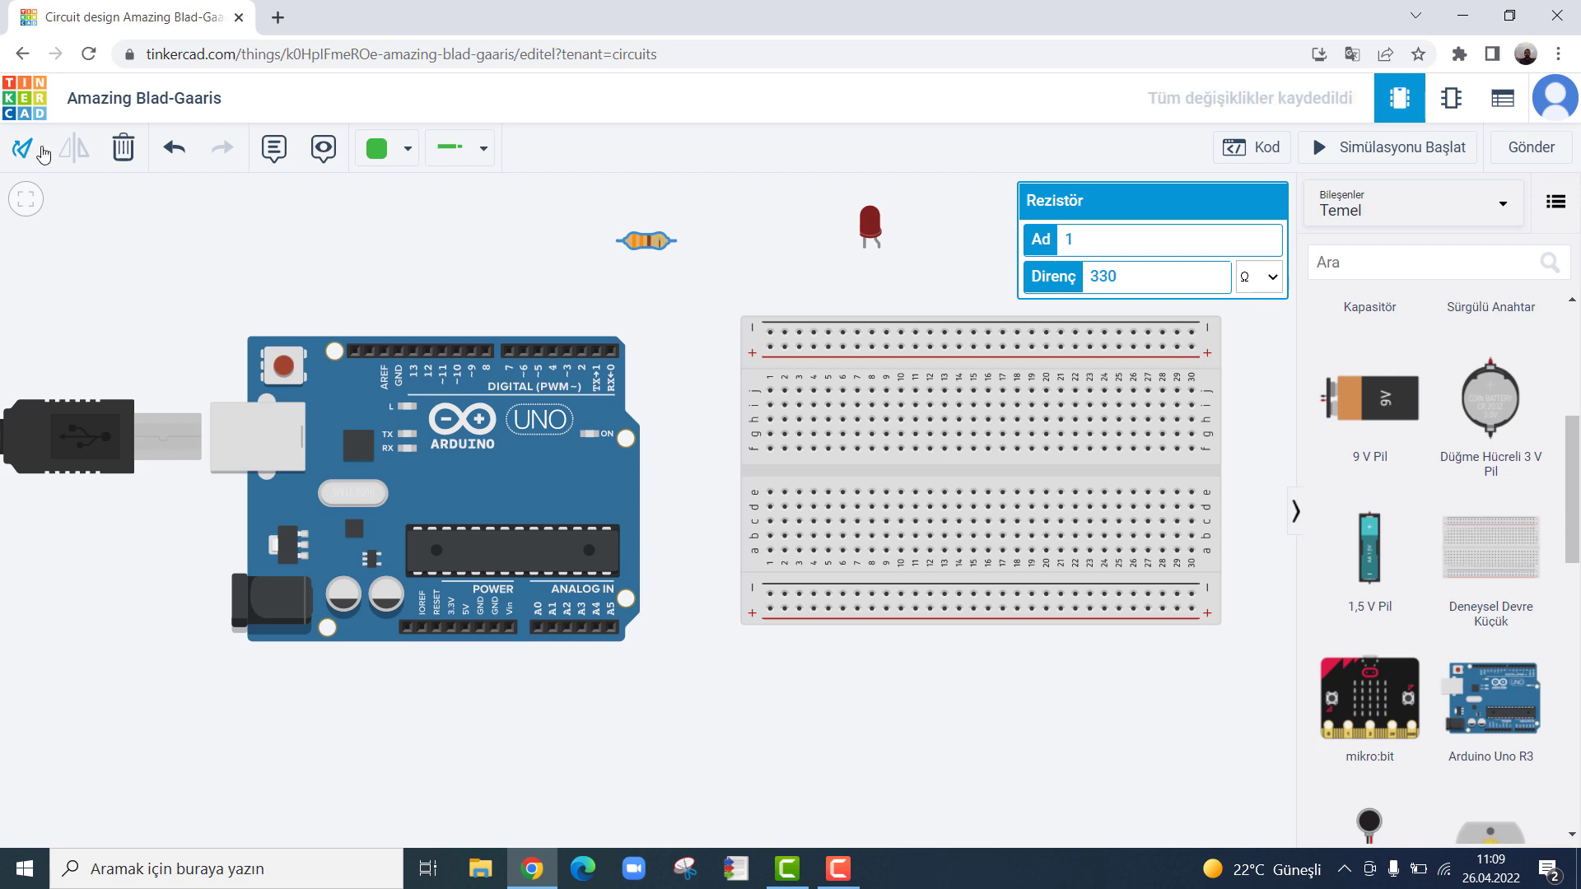
Step: Plug the LED into row j, columns 5 and 6, and the resistor into row i, columns 6 to 10
drag(867, 230, 817, 379)
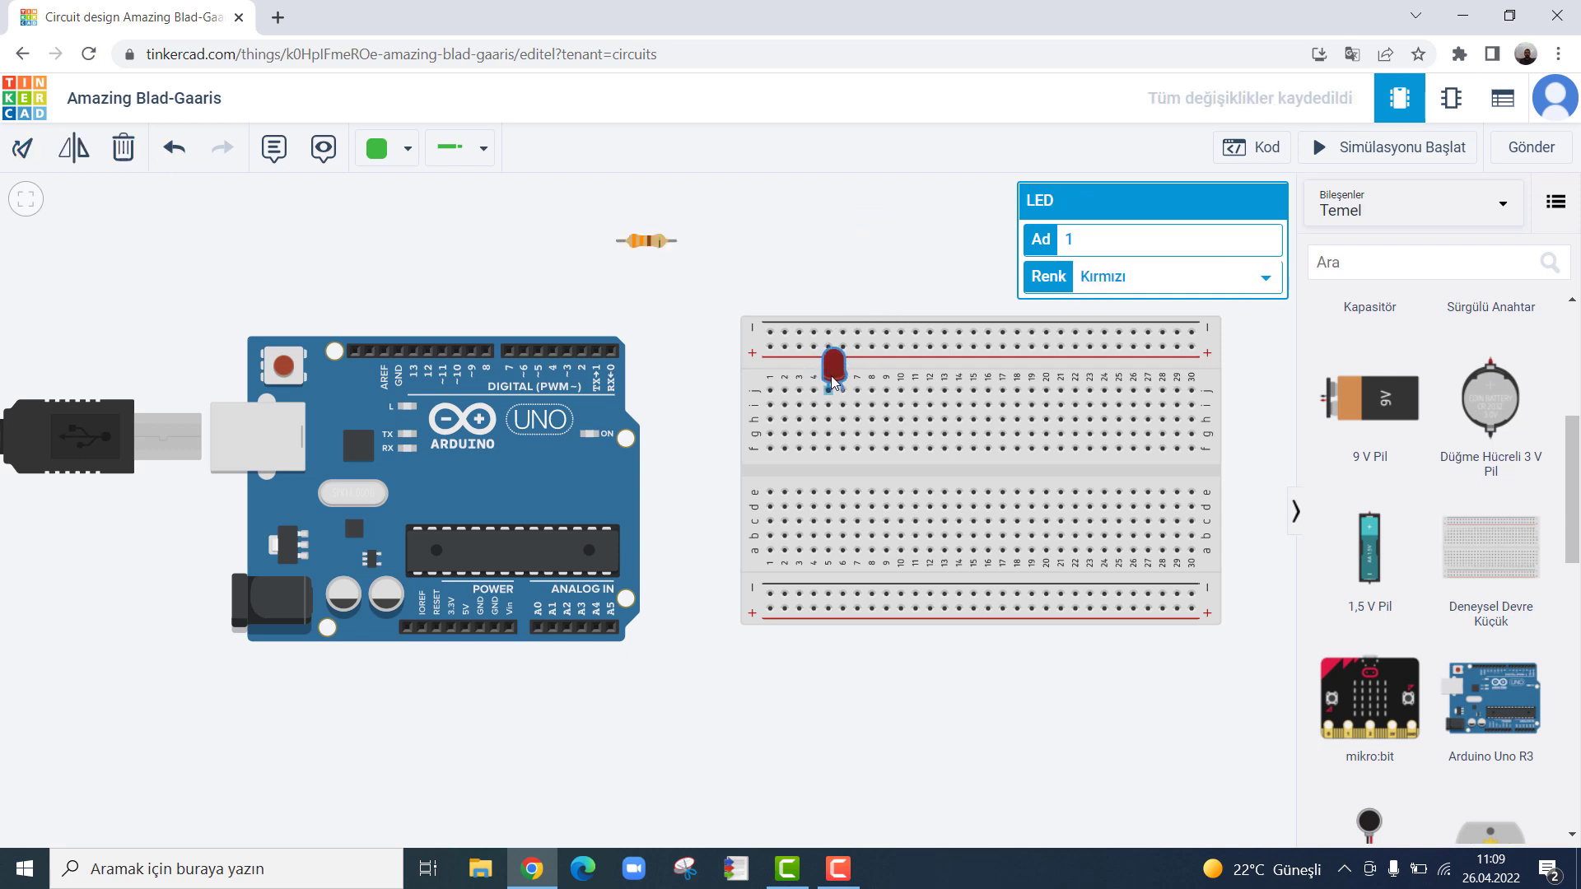
drag(634, 245, 863, 403)
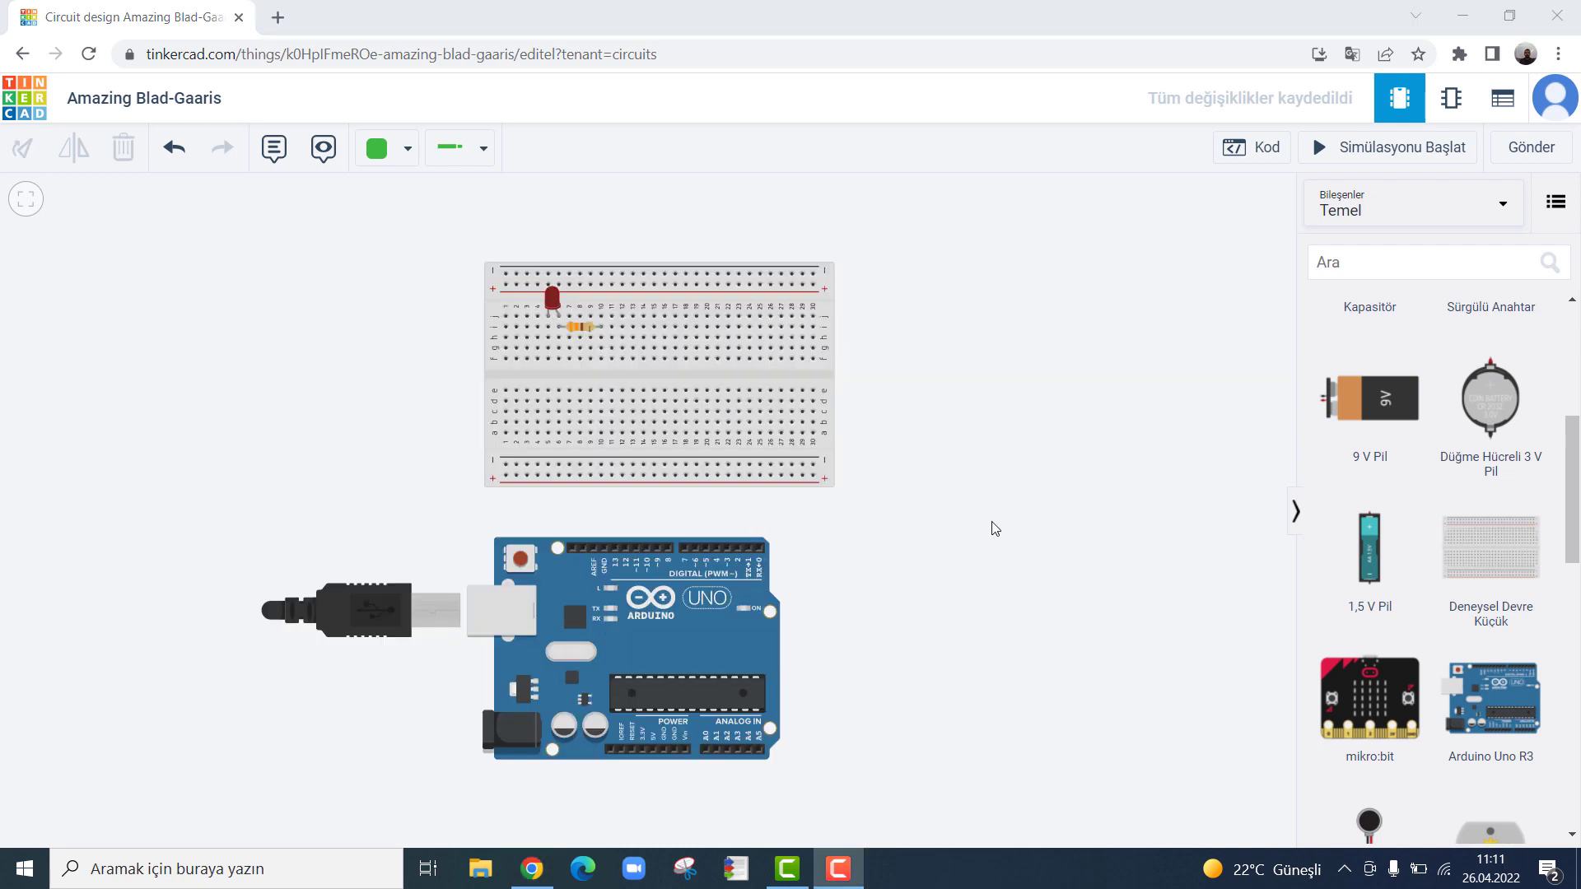
drag(995, 529, 1033, 529)
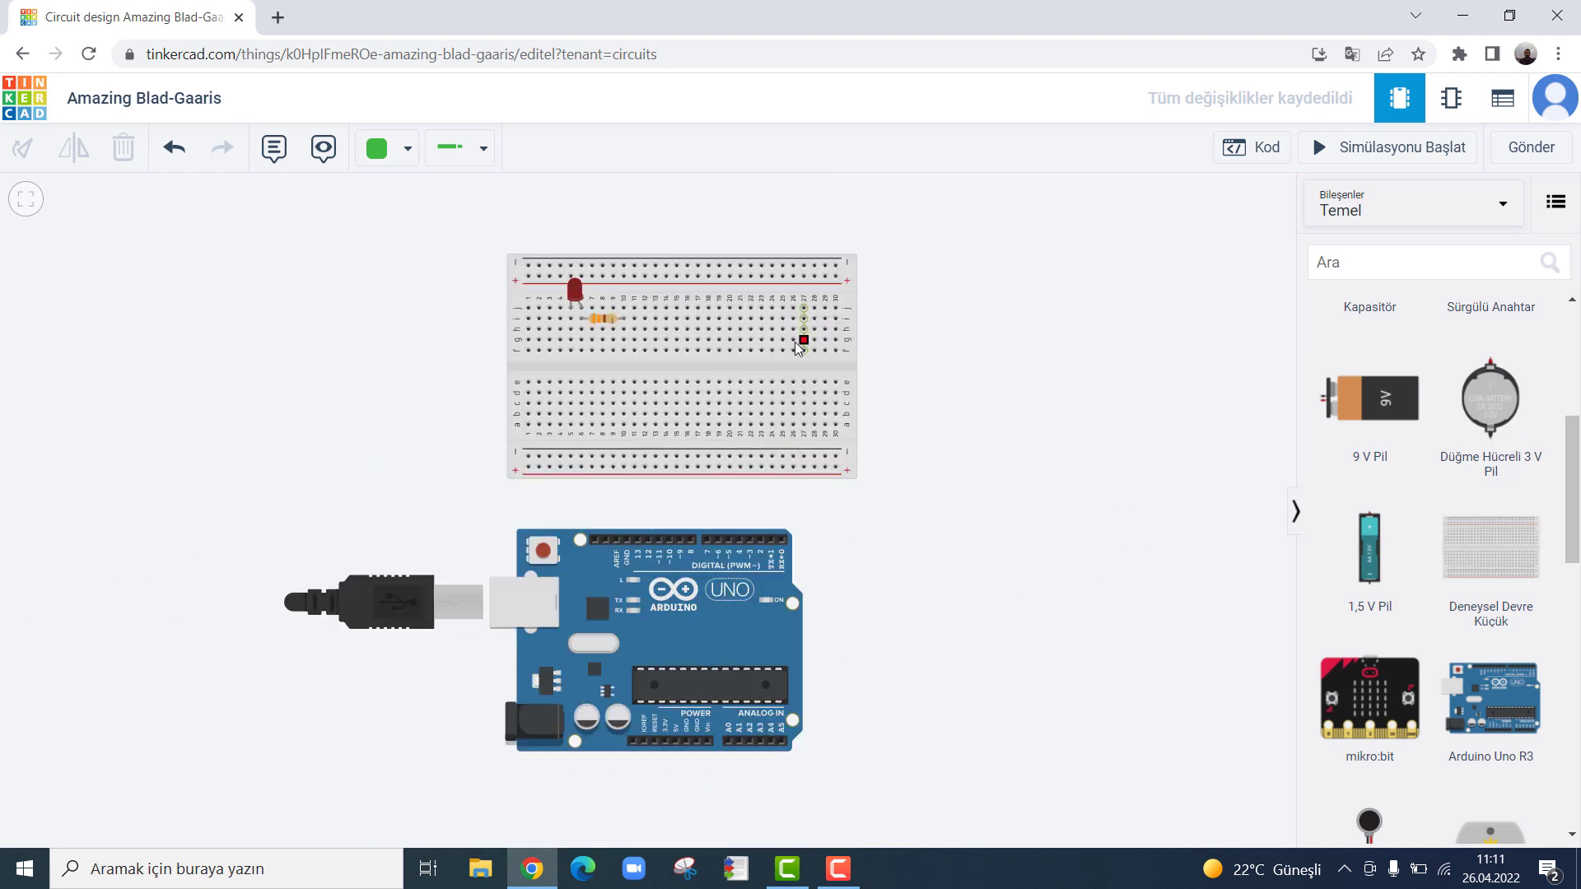
scroll(952, 478, up, 3)
scroll(952, 477, down, 3)
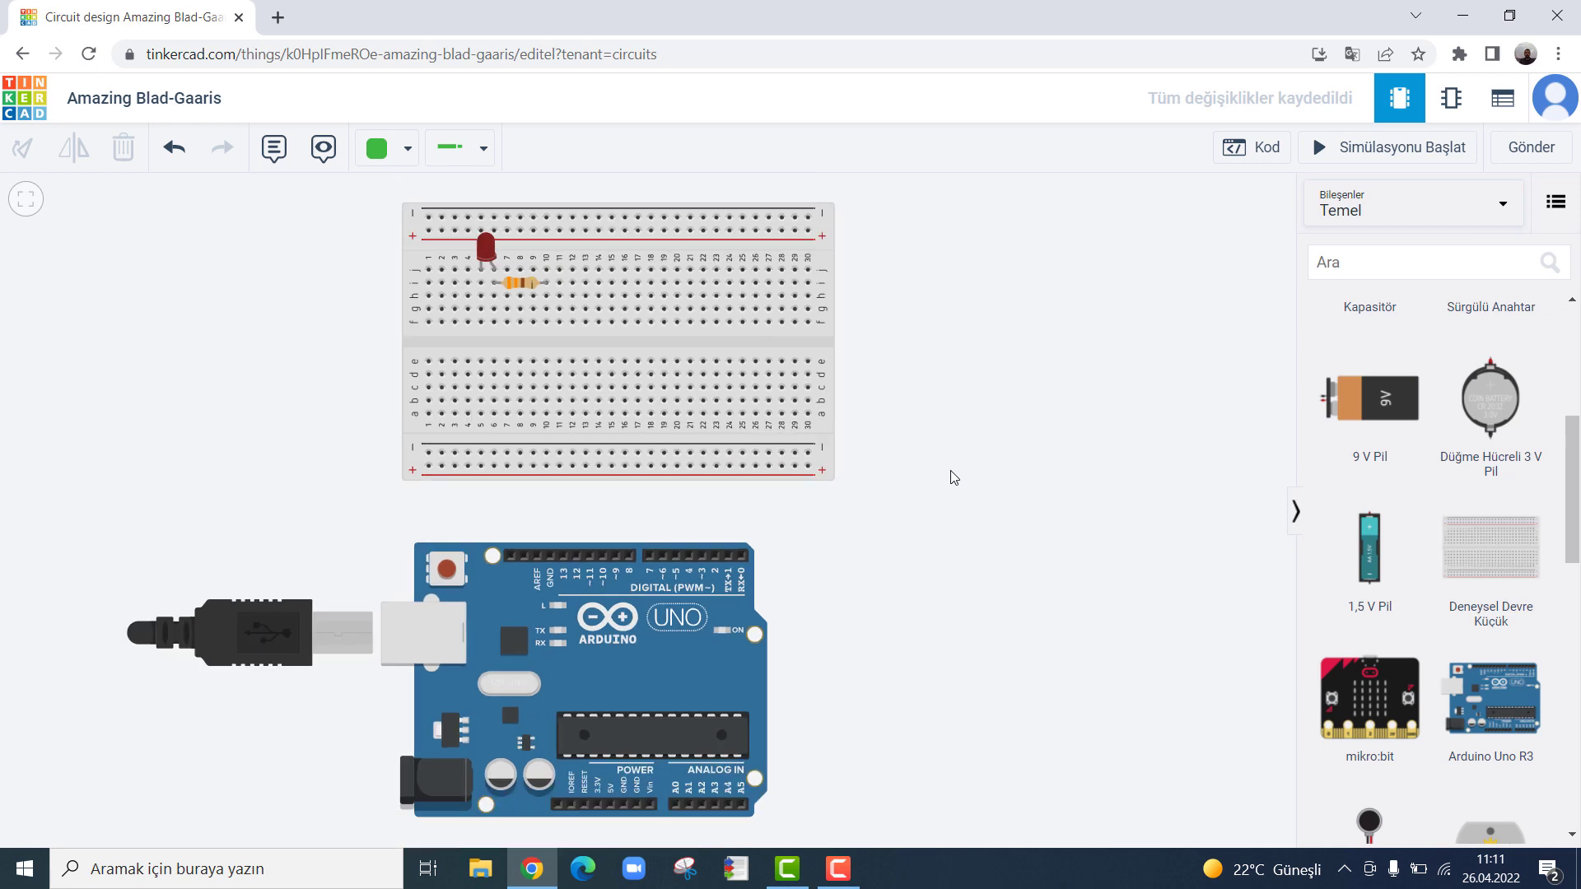
scroll(952, 481, up, 1)
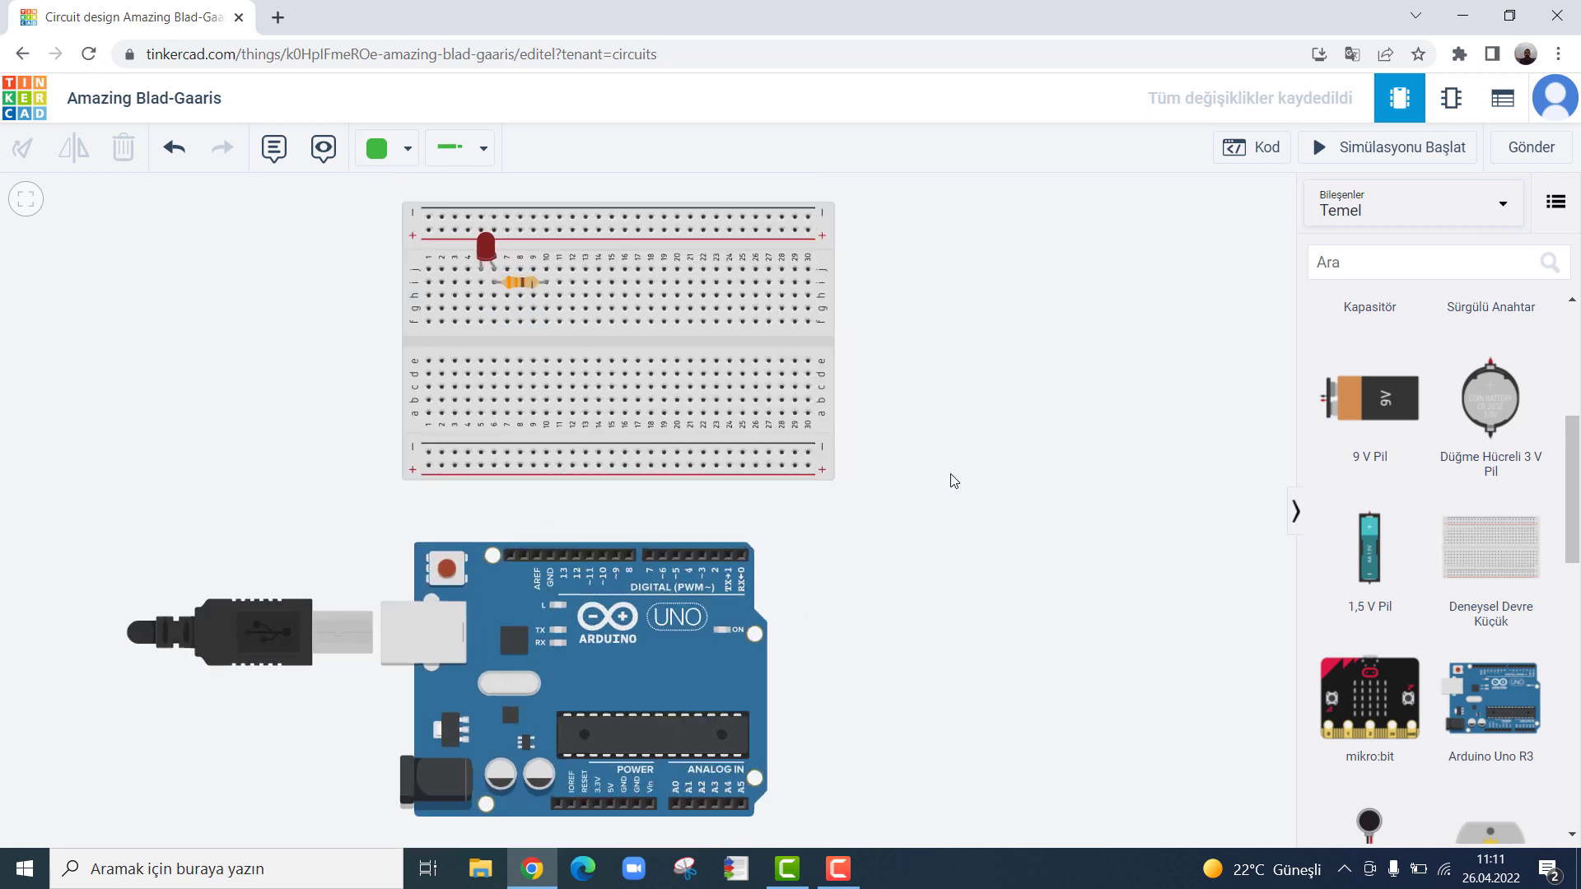
scroll(953, 481, down, 1)
scroll(952, 481, up, 1)
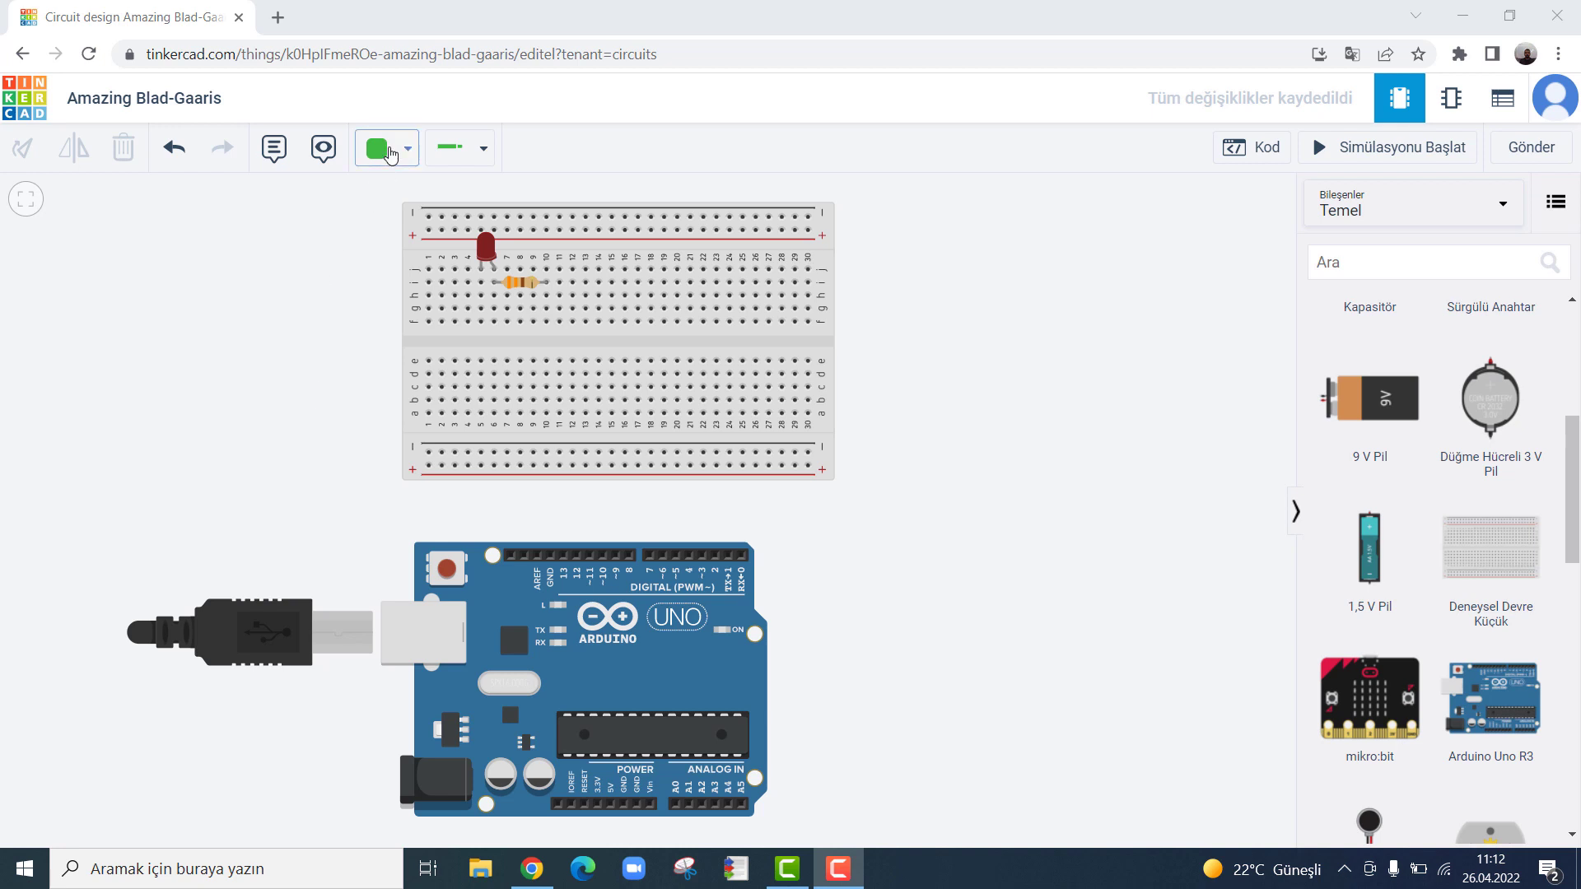
click(390, 151)
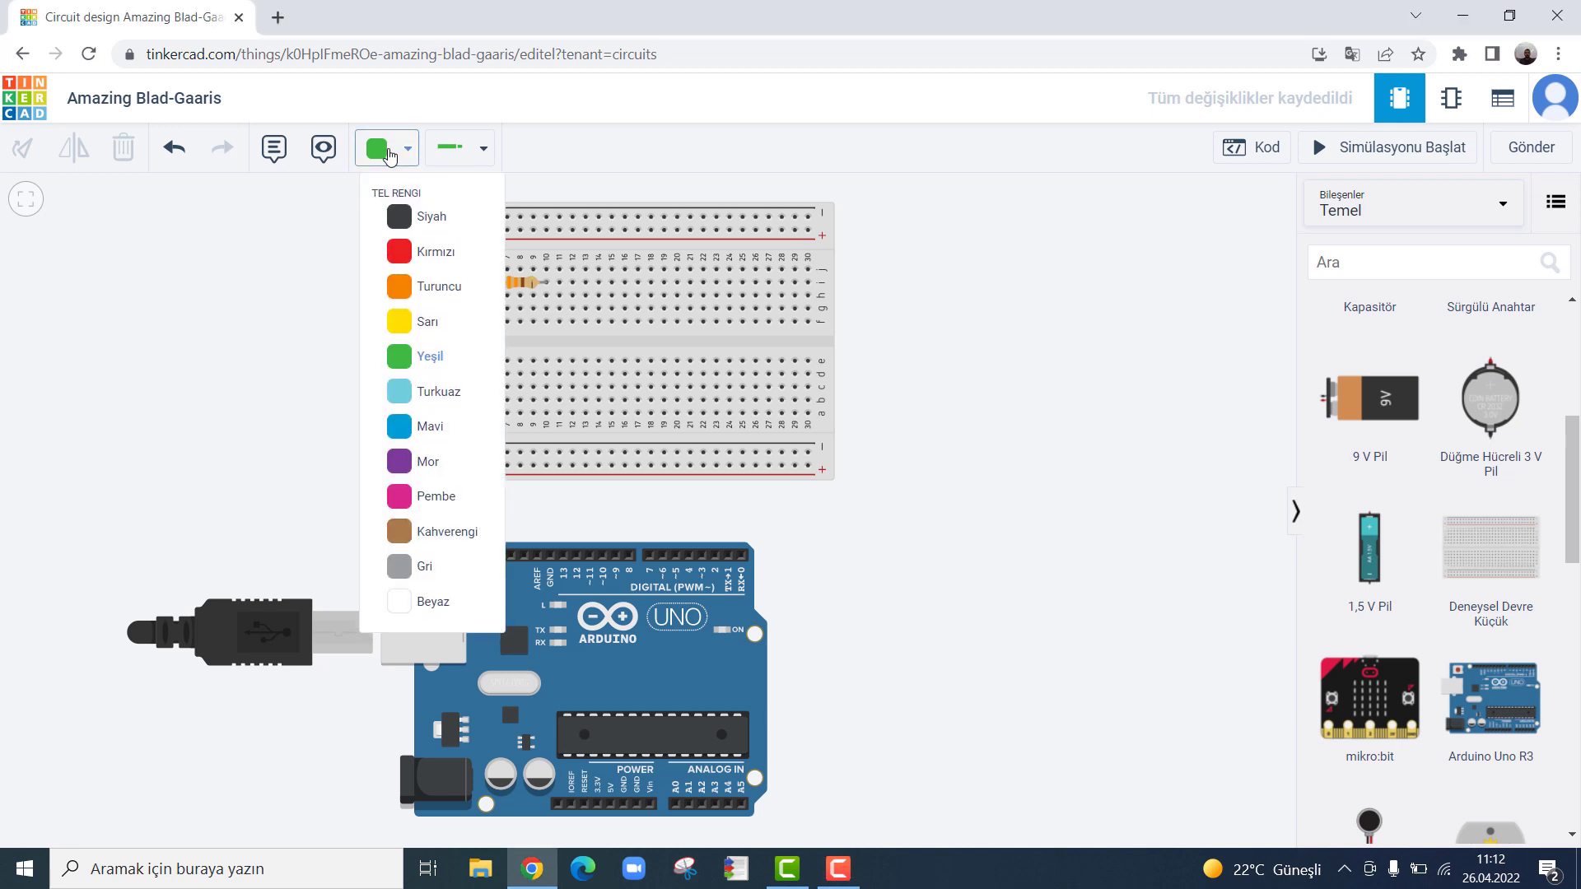
click(447, 149)
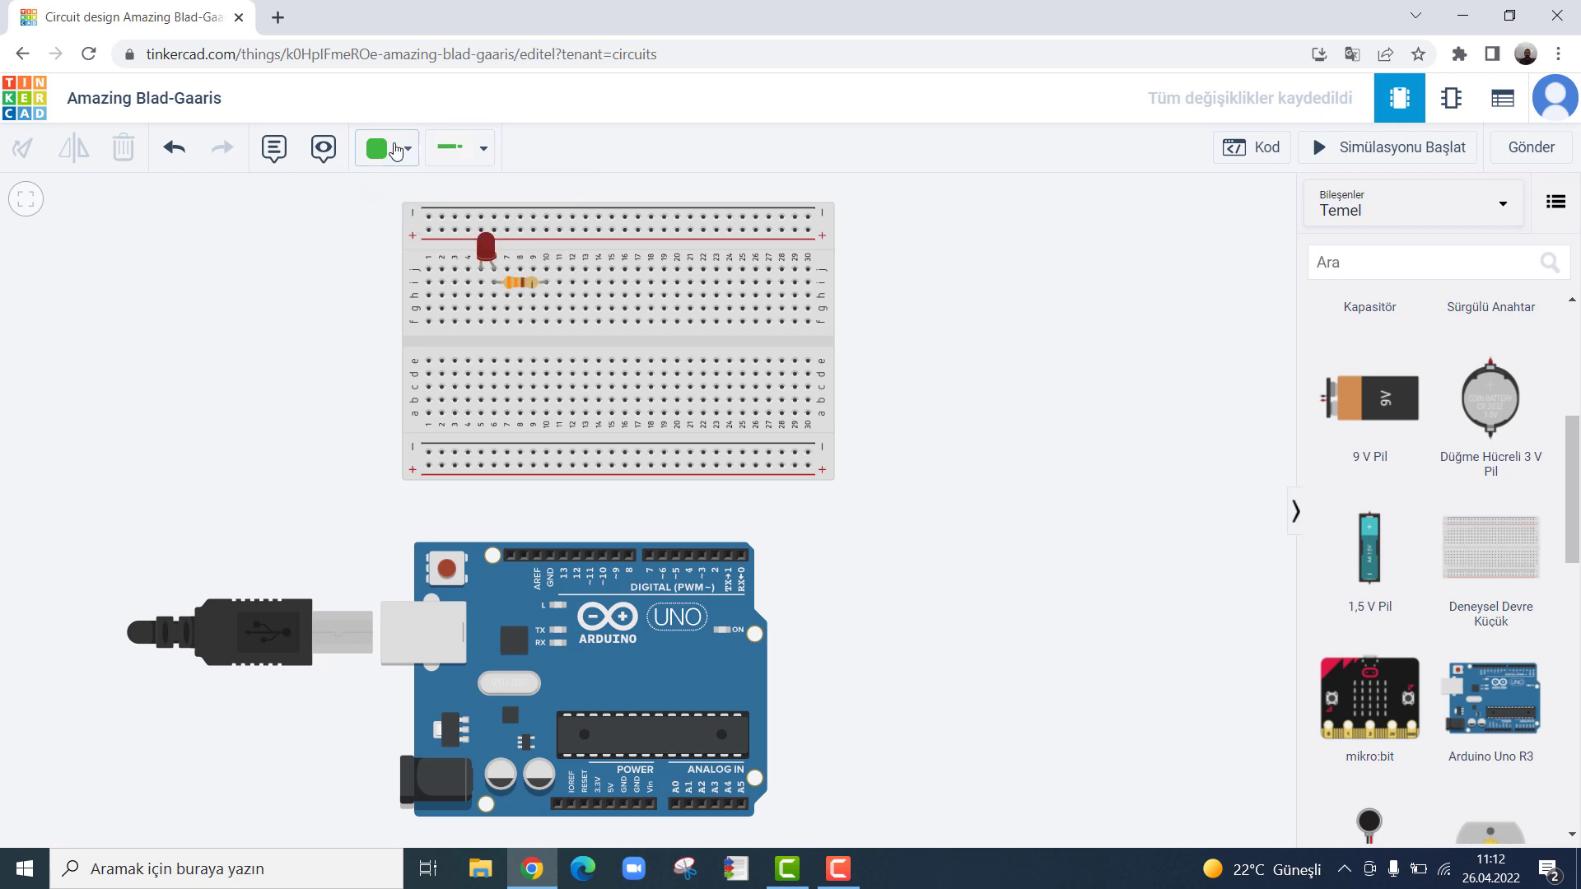
Step: Wire breadboard hole h10, at the resistor's free end, to Arduino pin RX 0 with two bends, and colour the wire black
click(547, 296)
click(669, 501)
click(741, 503)
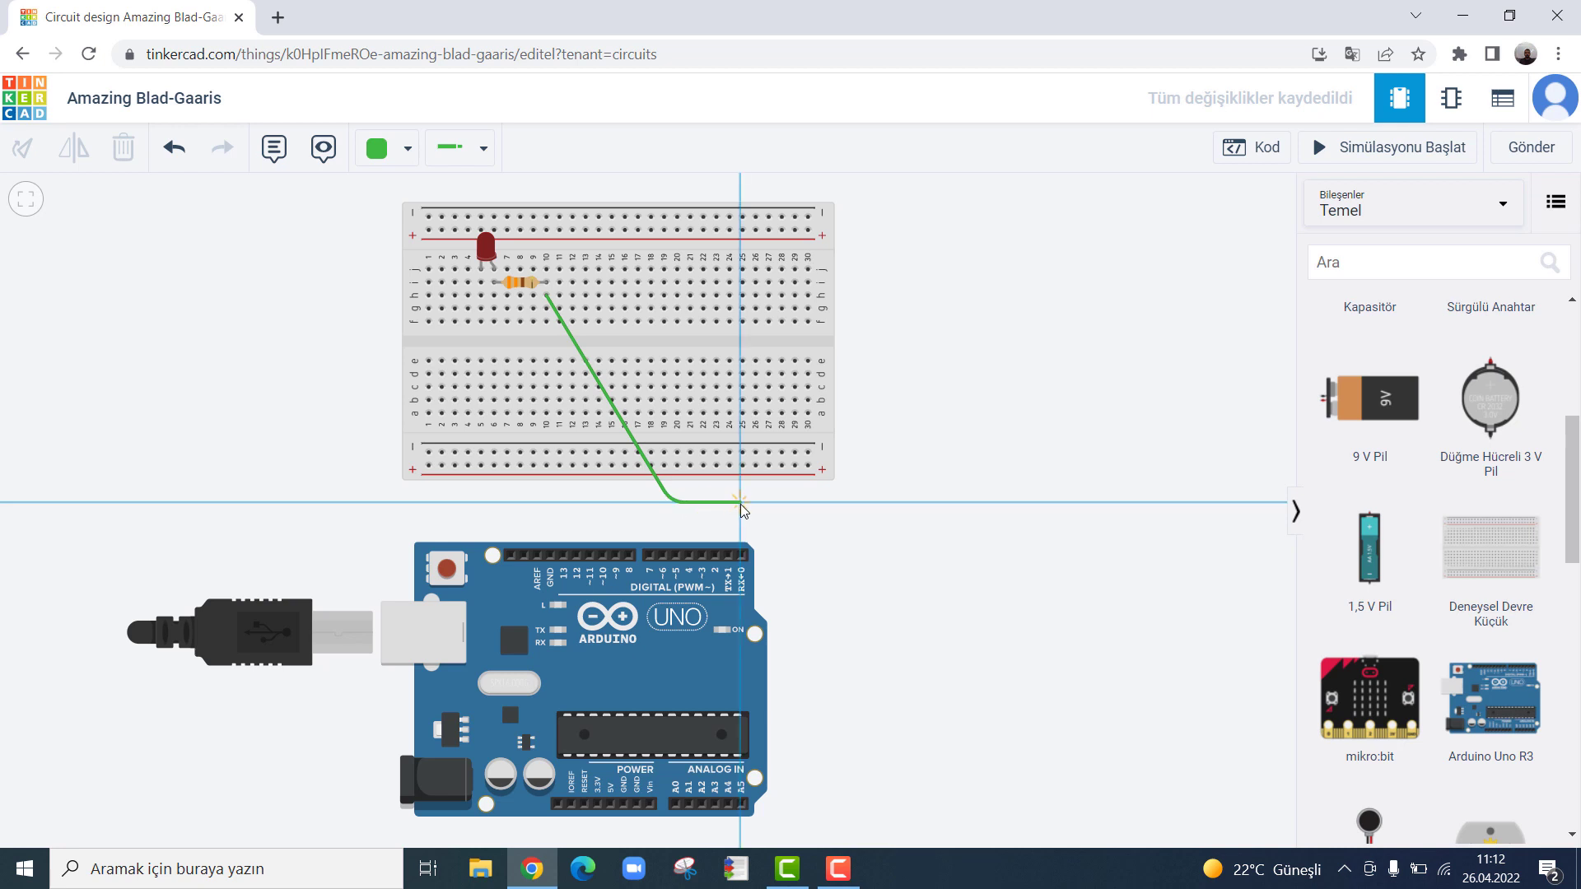
click(742, 555)
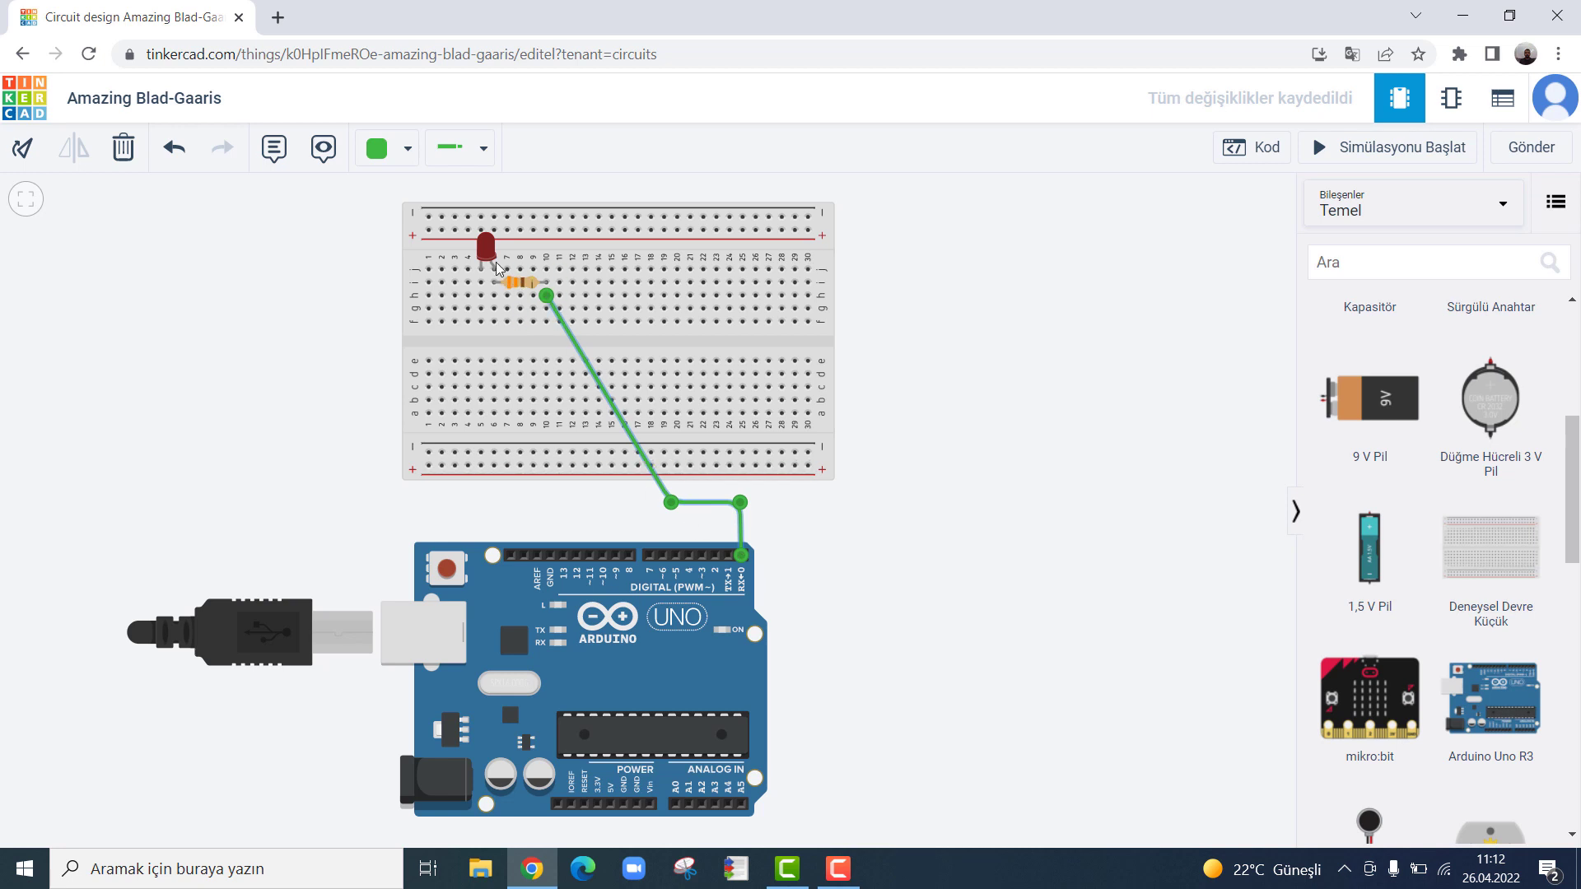
click(379, 148)
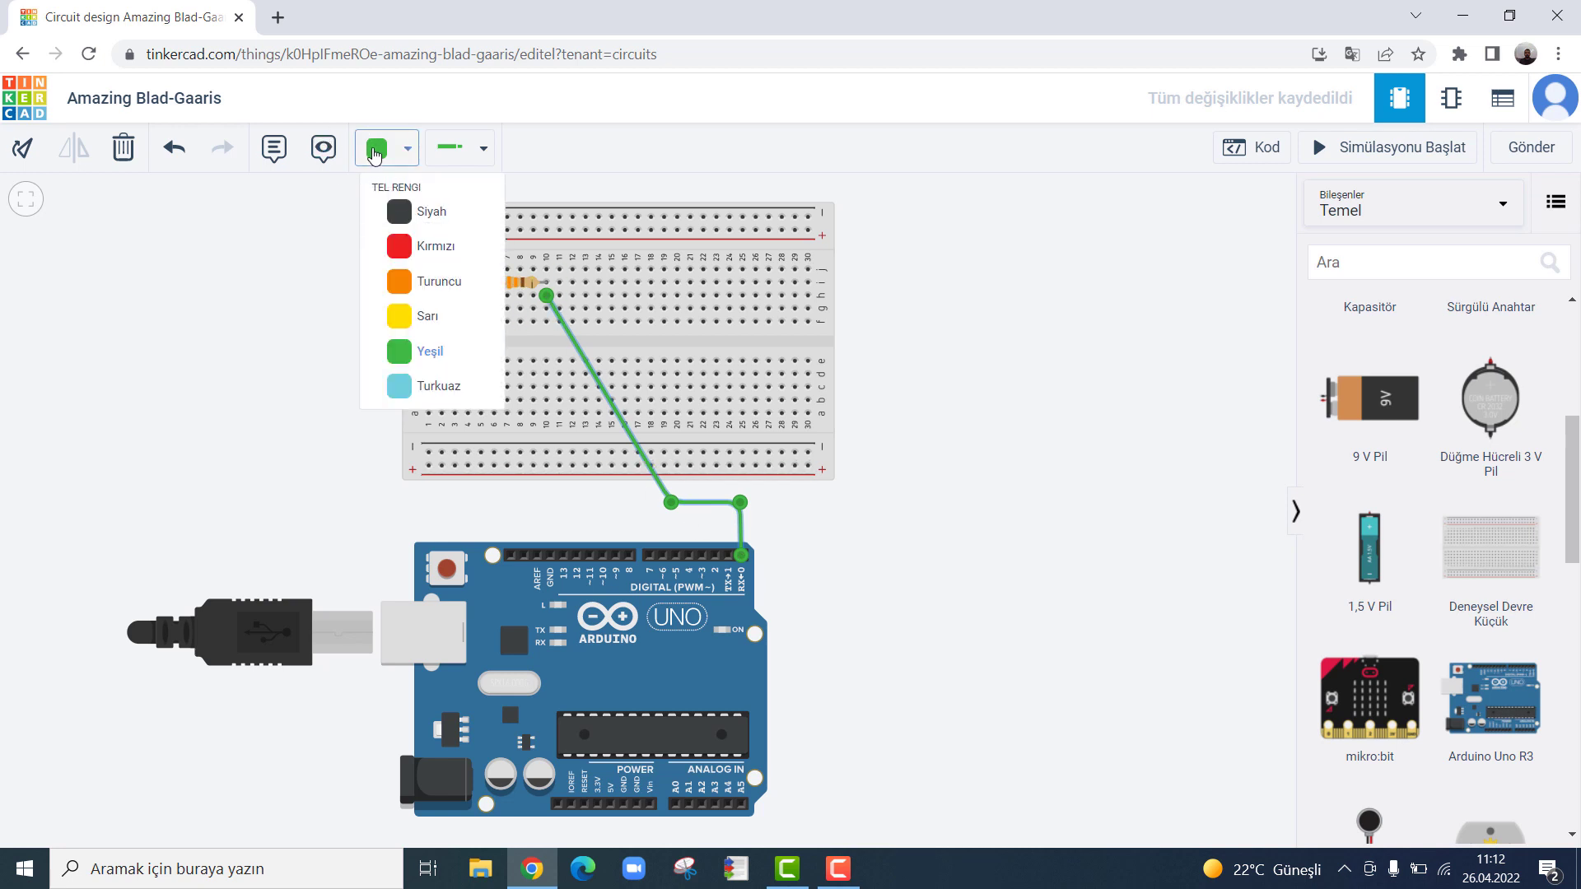
click(399, 219)
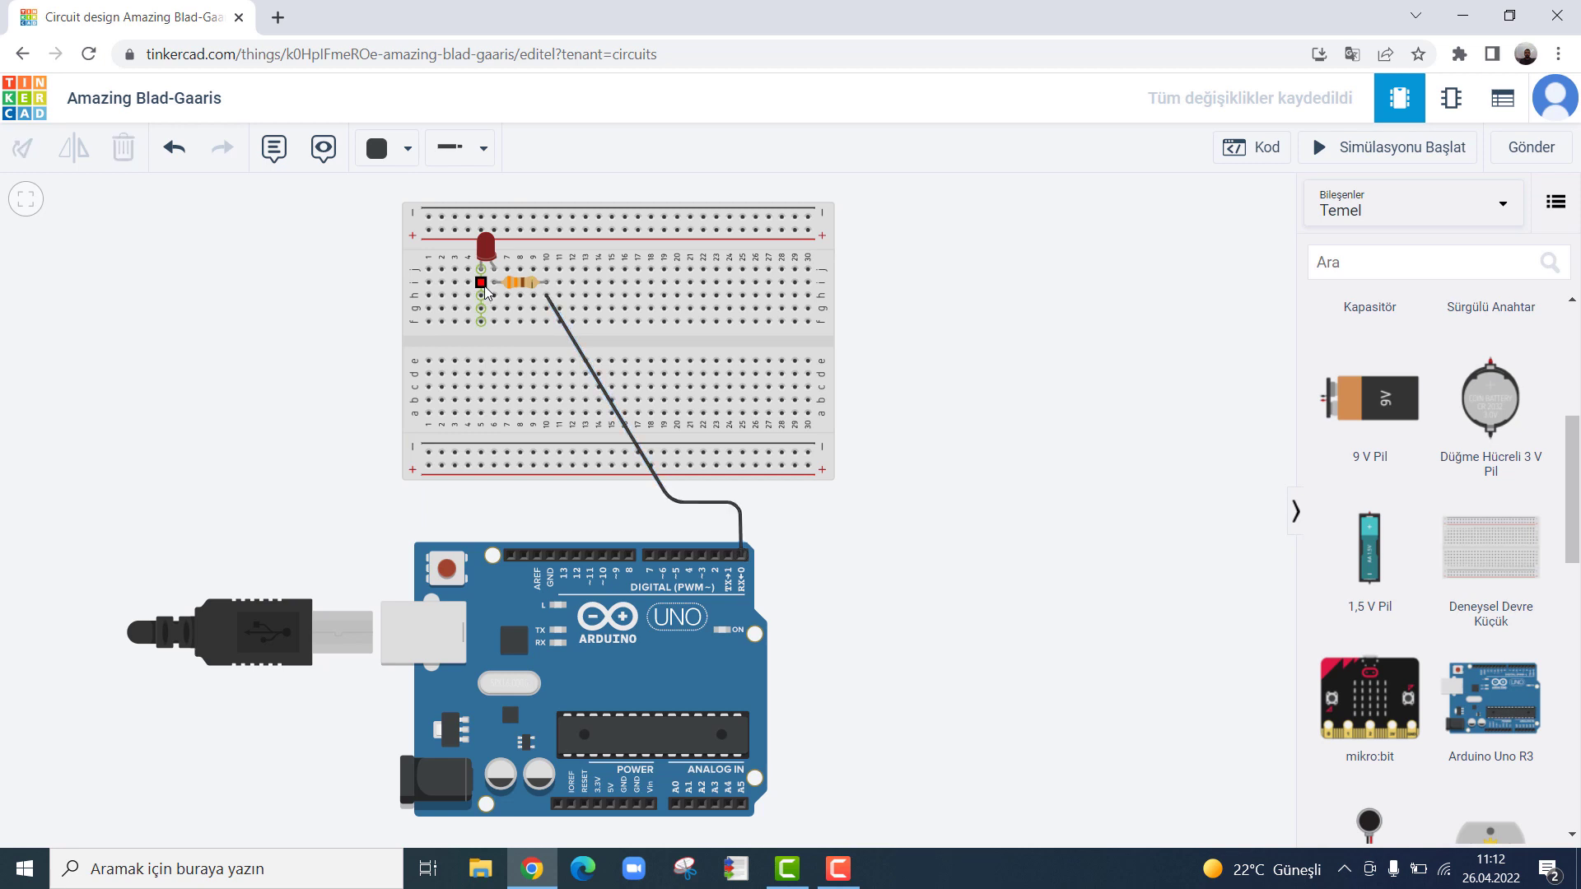
Step: Run a black wire with two squared bends from hole i5, under the LED's other leg, to the Arduino's upper GND pin
click(482, 283)
click(486, 494)
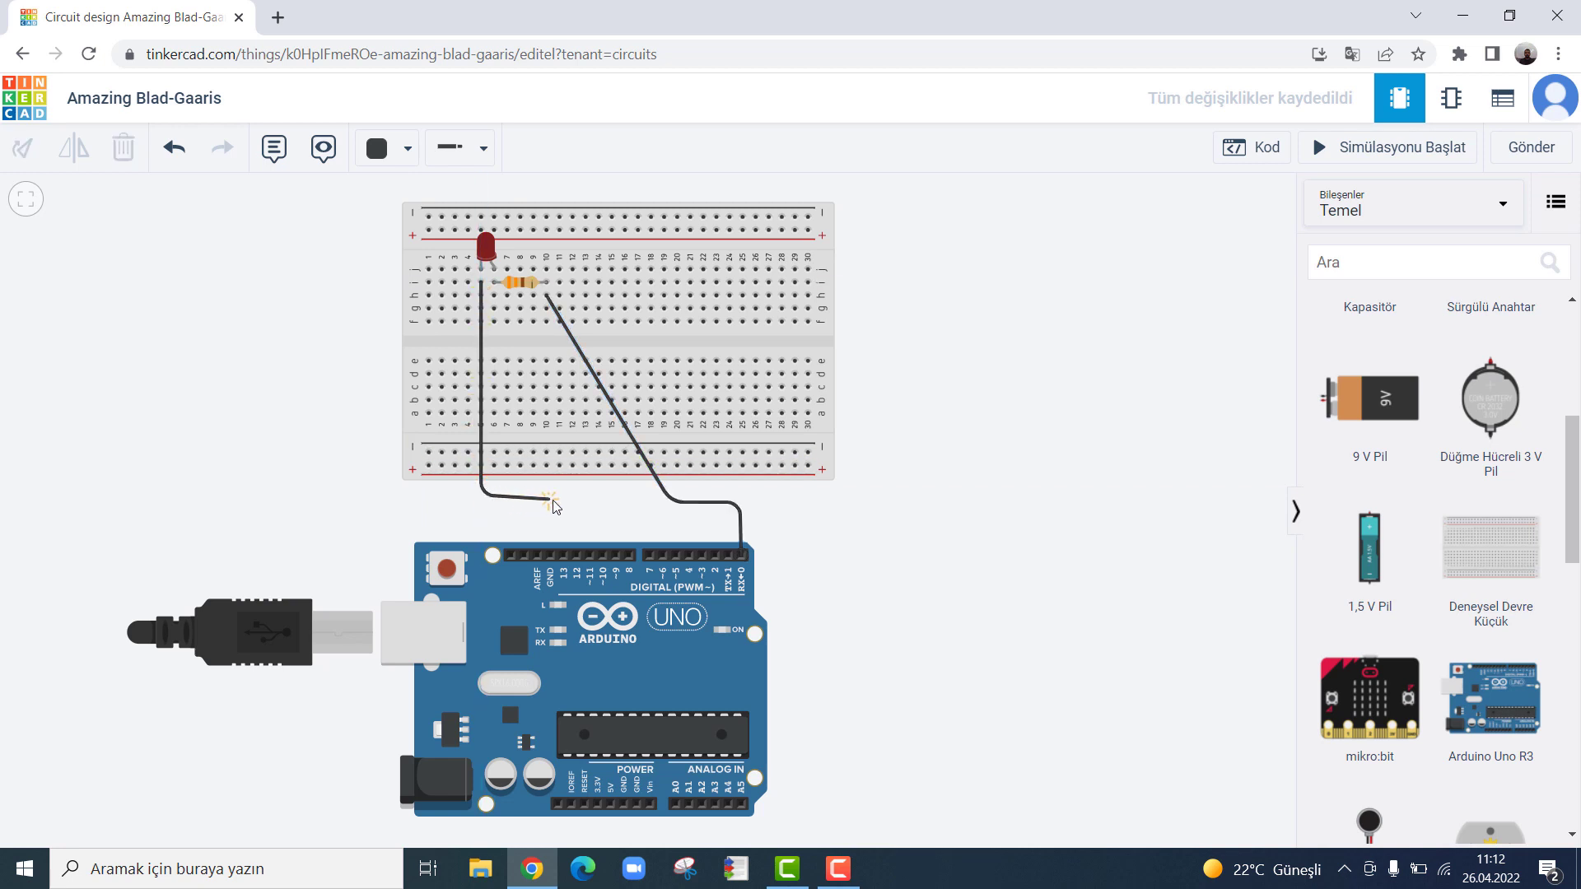
click(558, 495)
click(550, 554)
drag(559, 497, 551, 498)
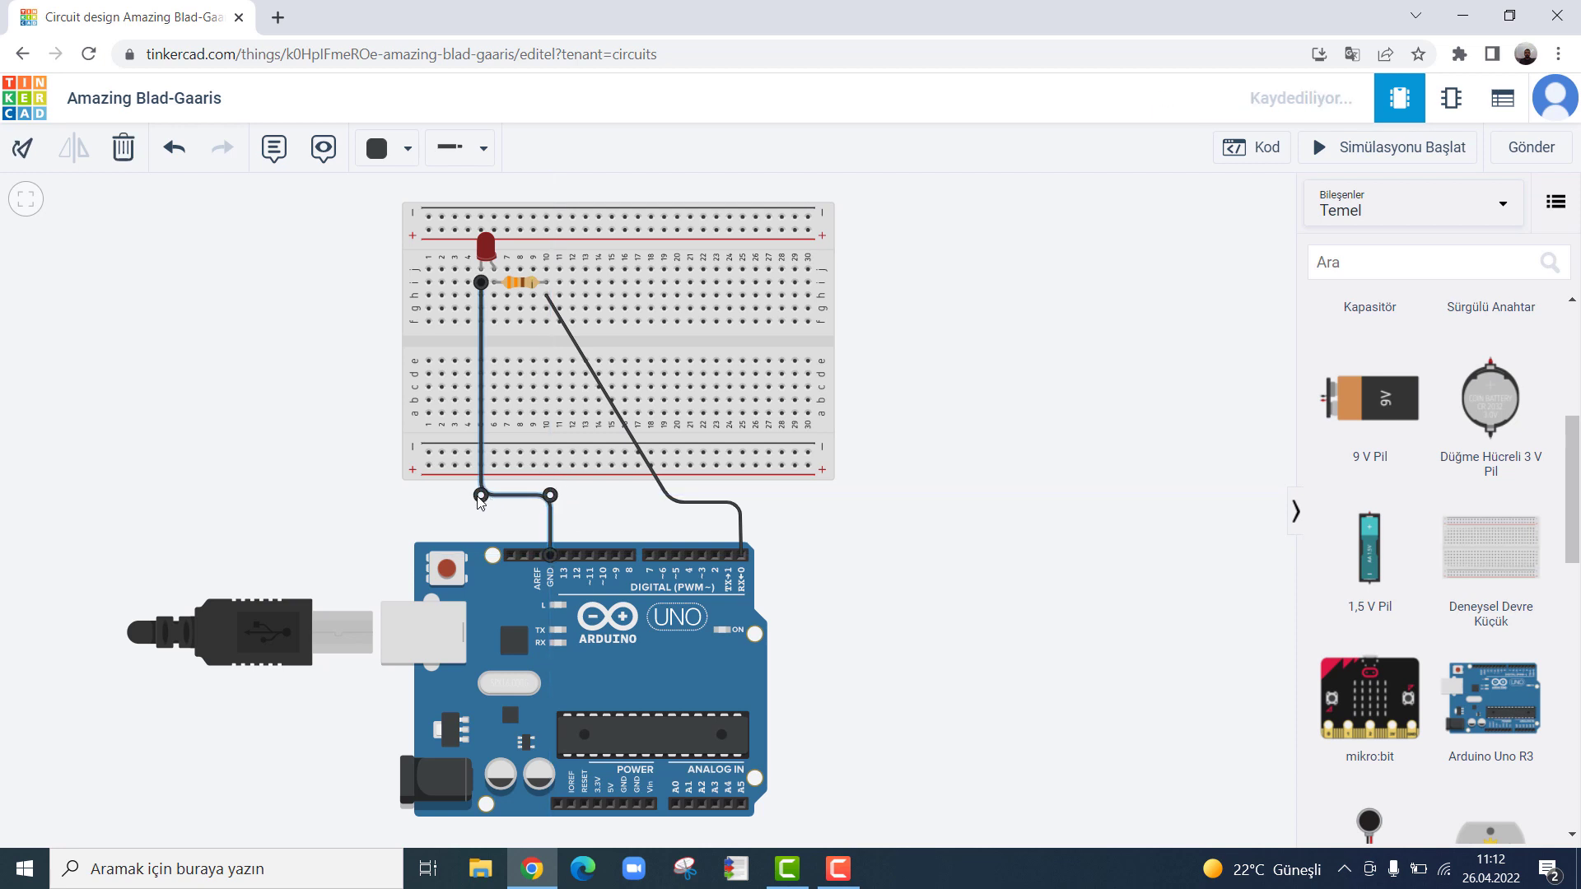
Step: Move the lower bend of the wire from the resistor to pin RX 0 left, beneath breadboard column 12, and colour the wire green
click(680, 502)
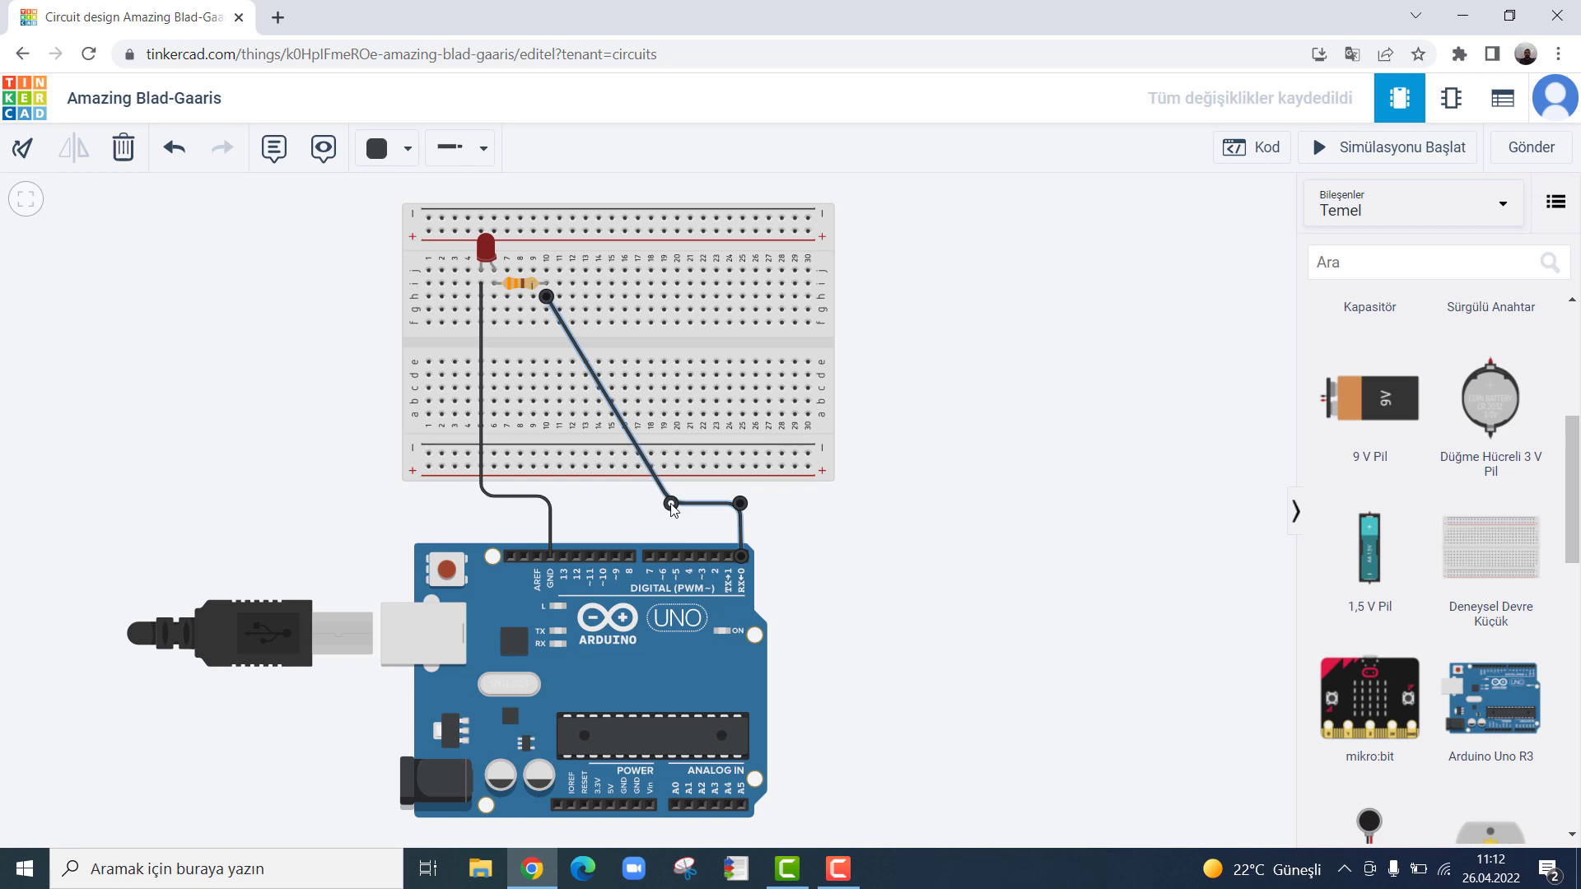
drag(673, 500, 574, 508)
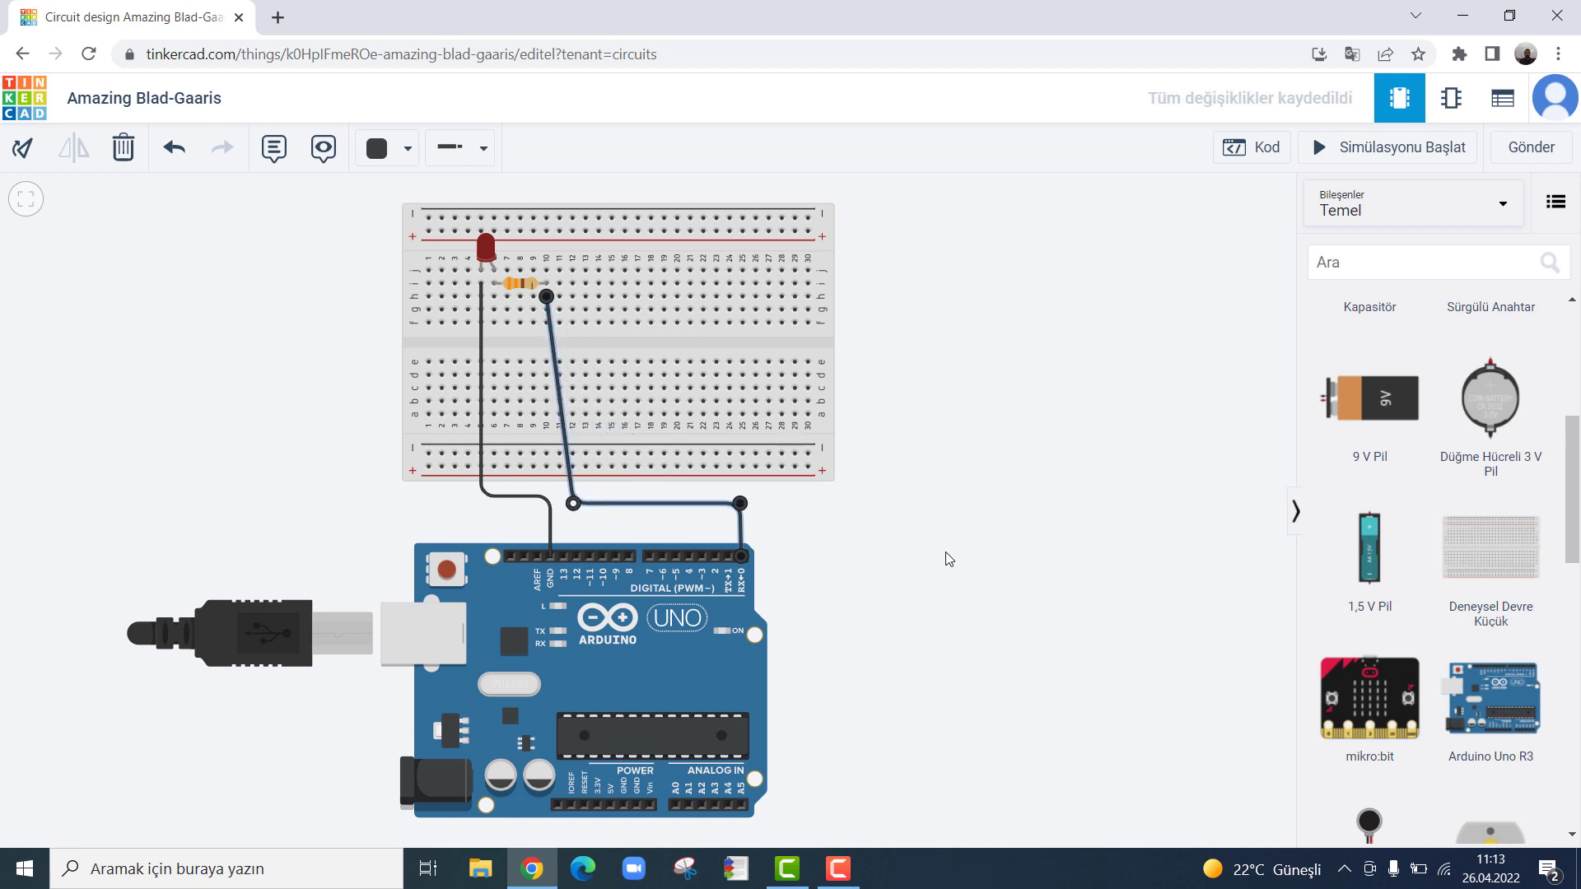
click(388, 148)
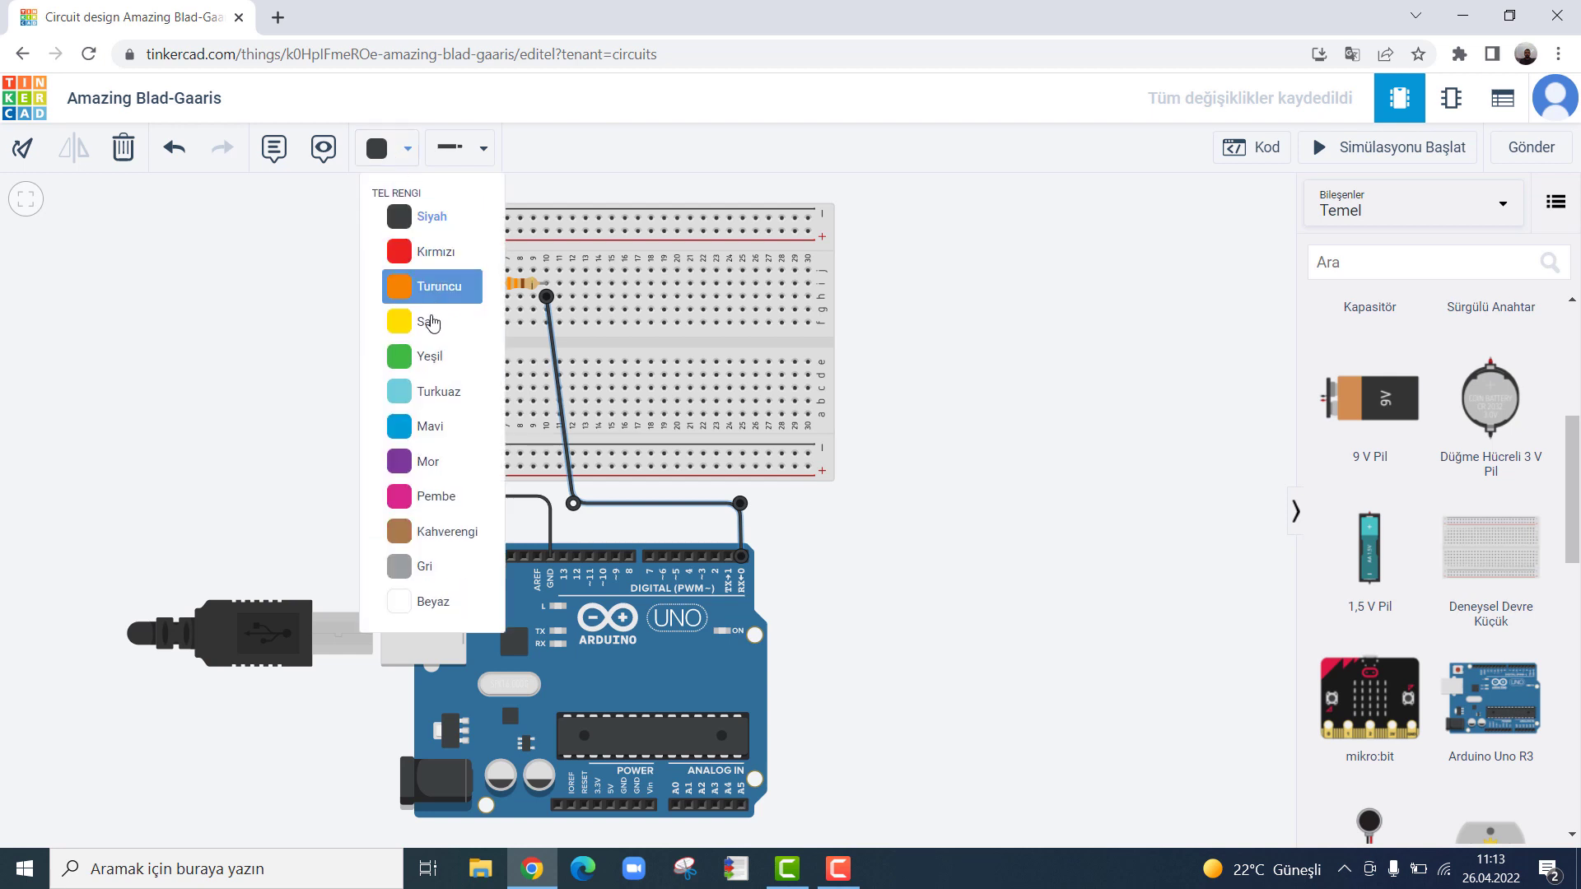
click(431, 356)
click(957, 344)
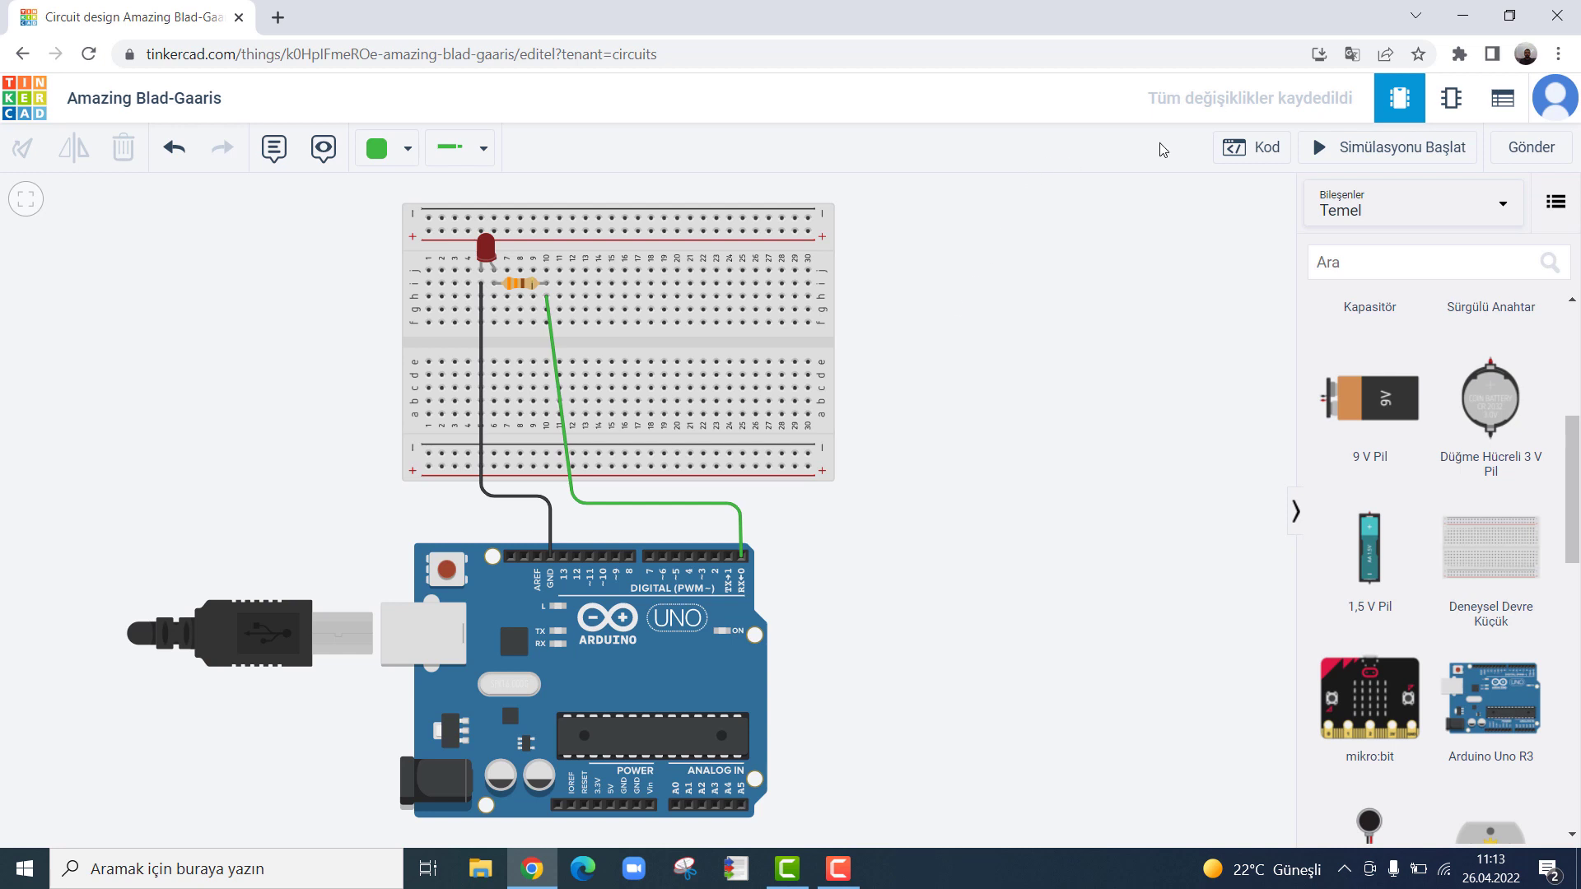
Step: Run the simulation briefly and stop it, and look over the Arduino's default block code
click(1366, 153)
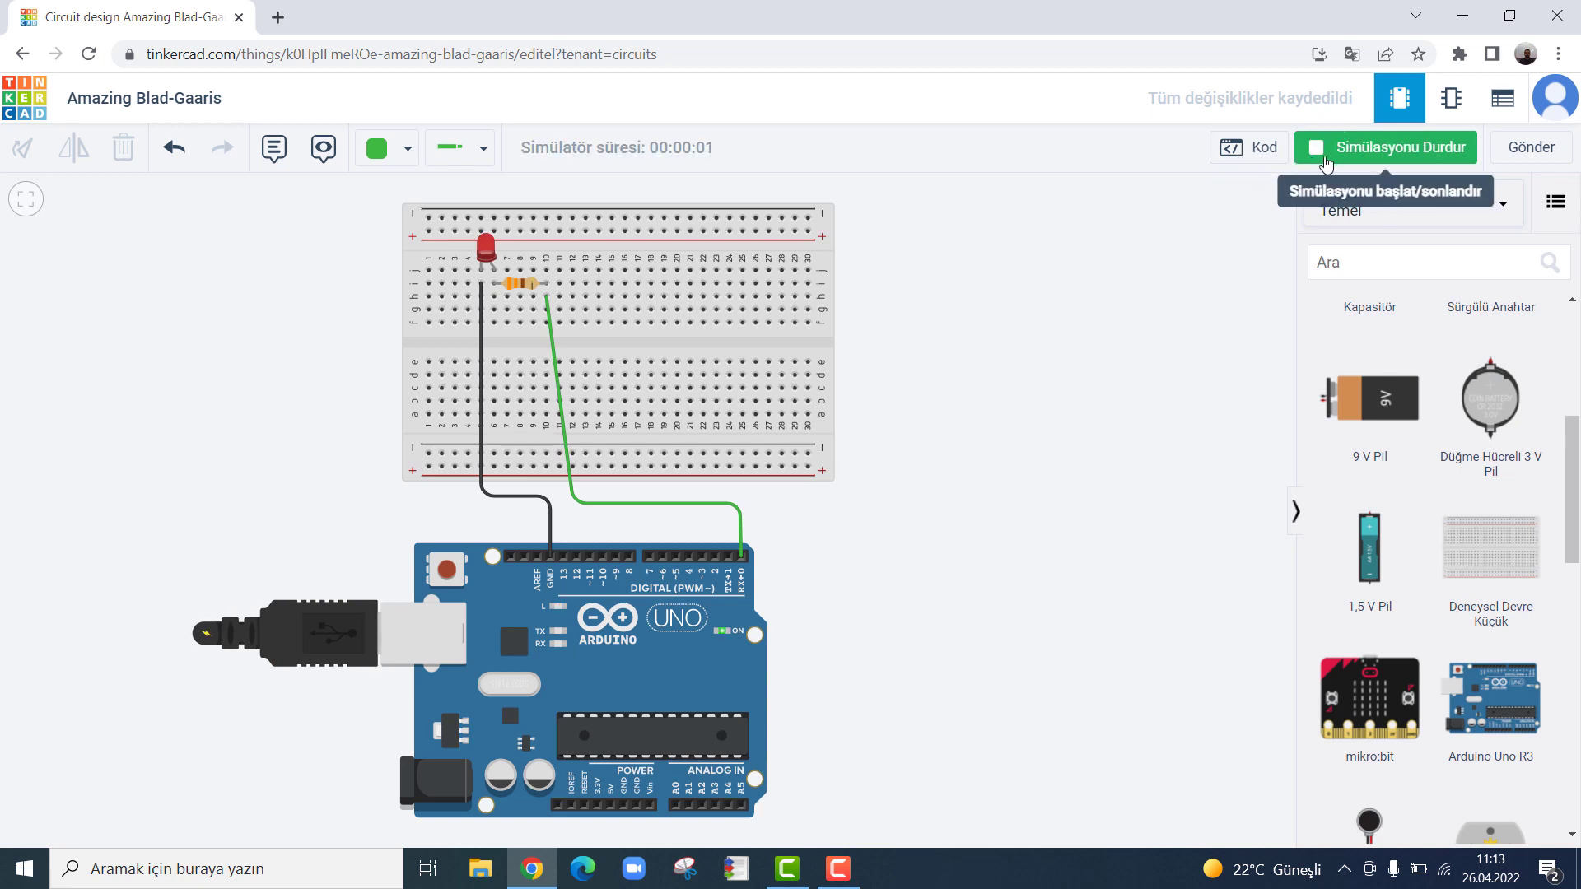
click(1384, 154)
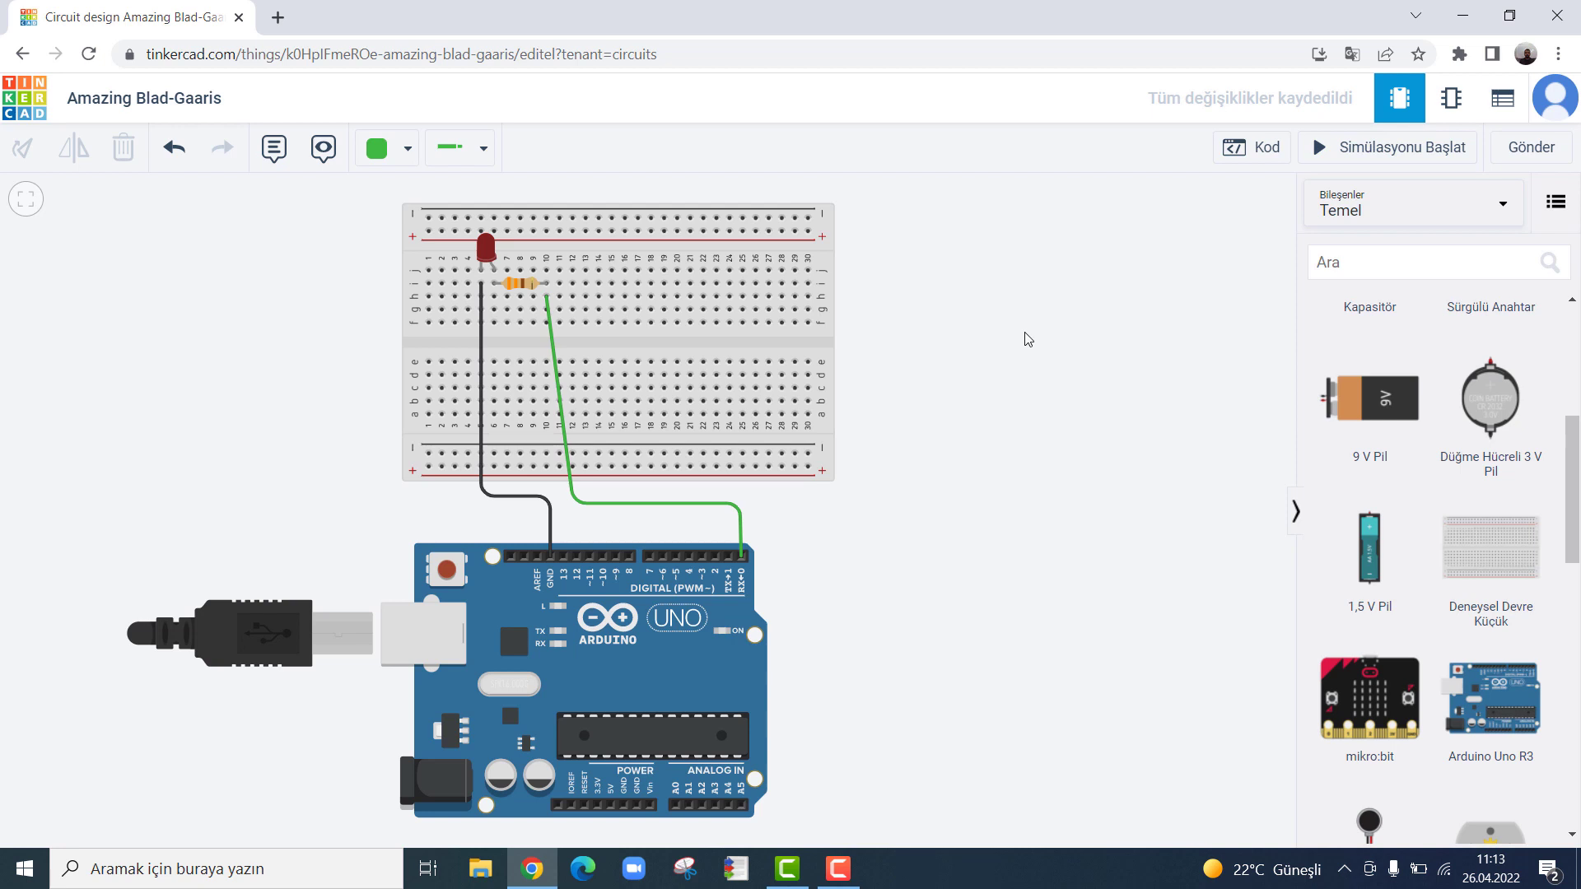
click(1242, 156)
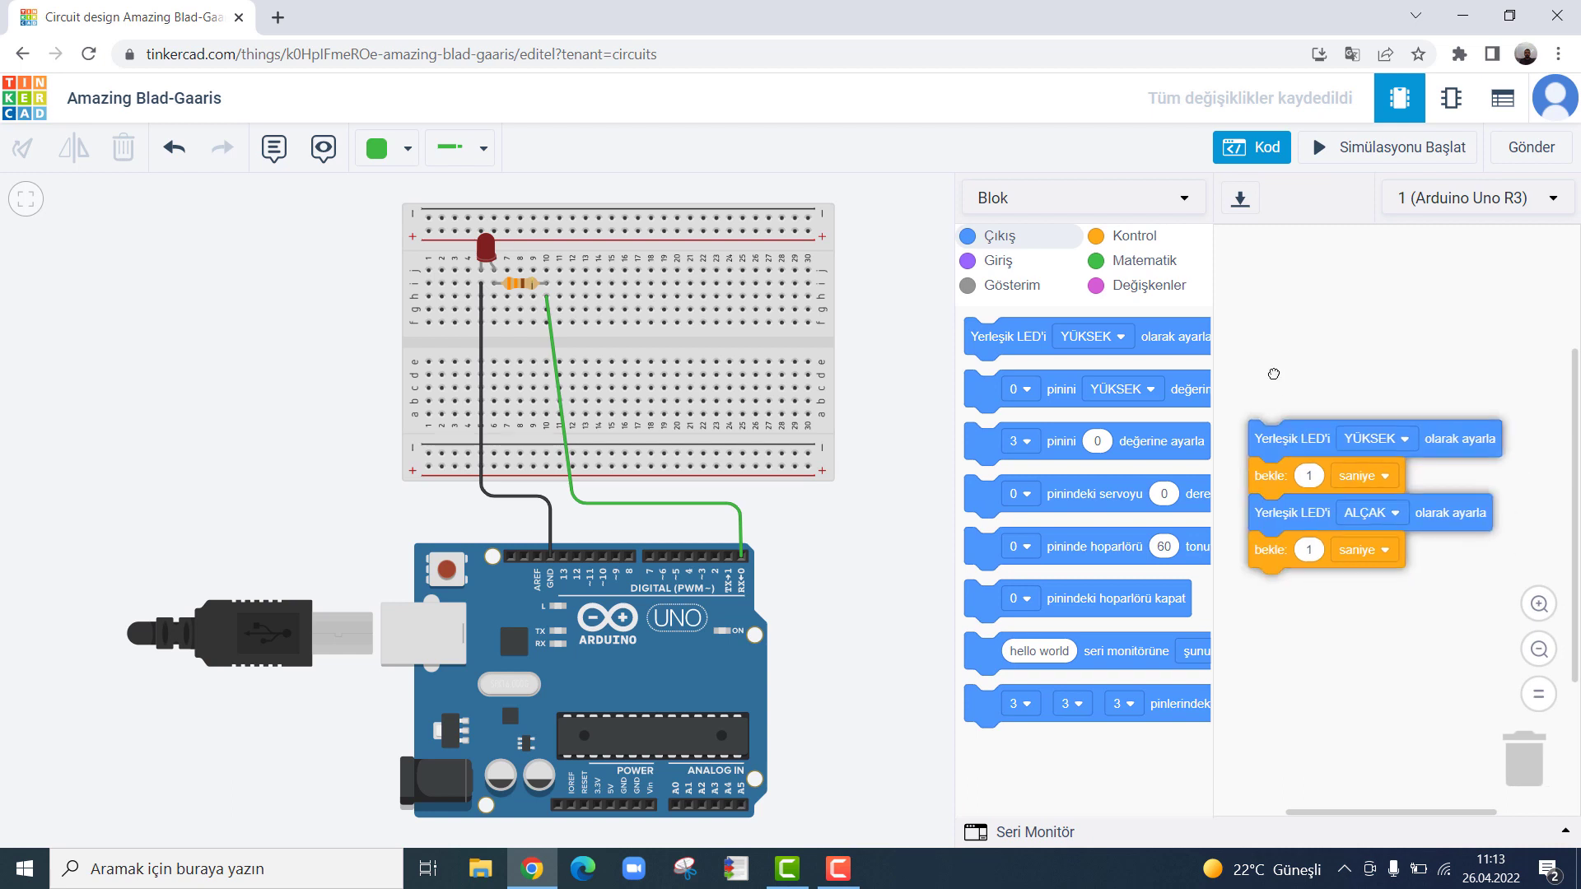
drag(1273, 374, 1254, 223)
click(1252, 149)
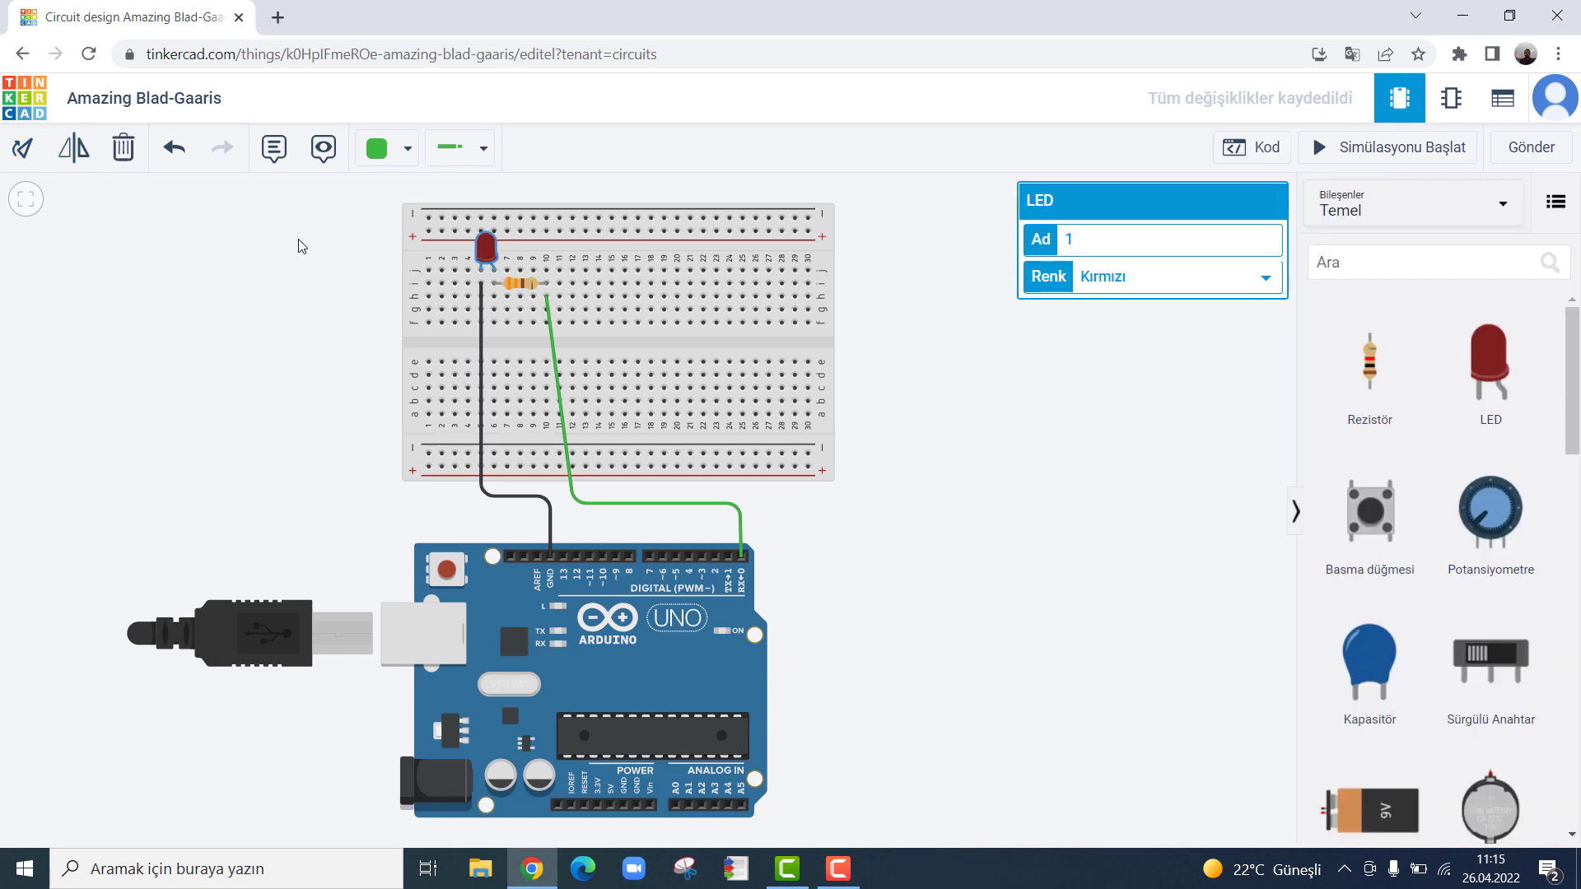
Step: Delete the LED from the breadboard and undo the deletion
click(115, 150)
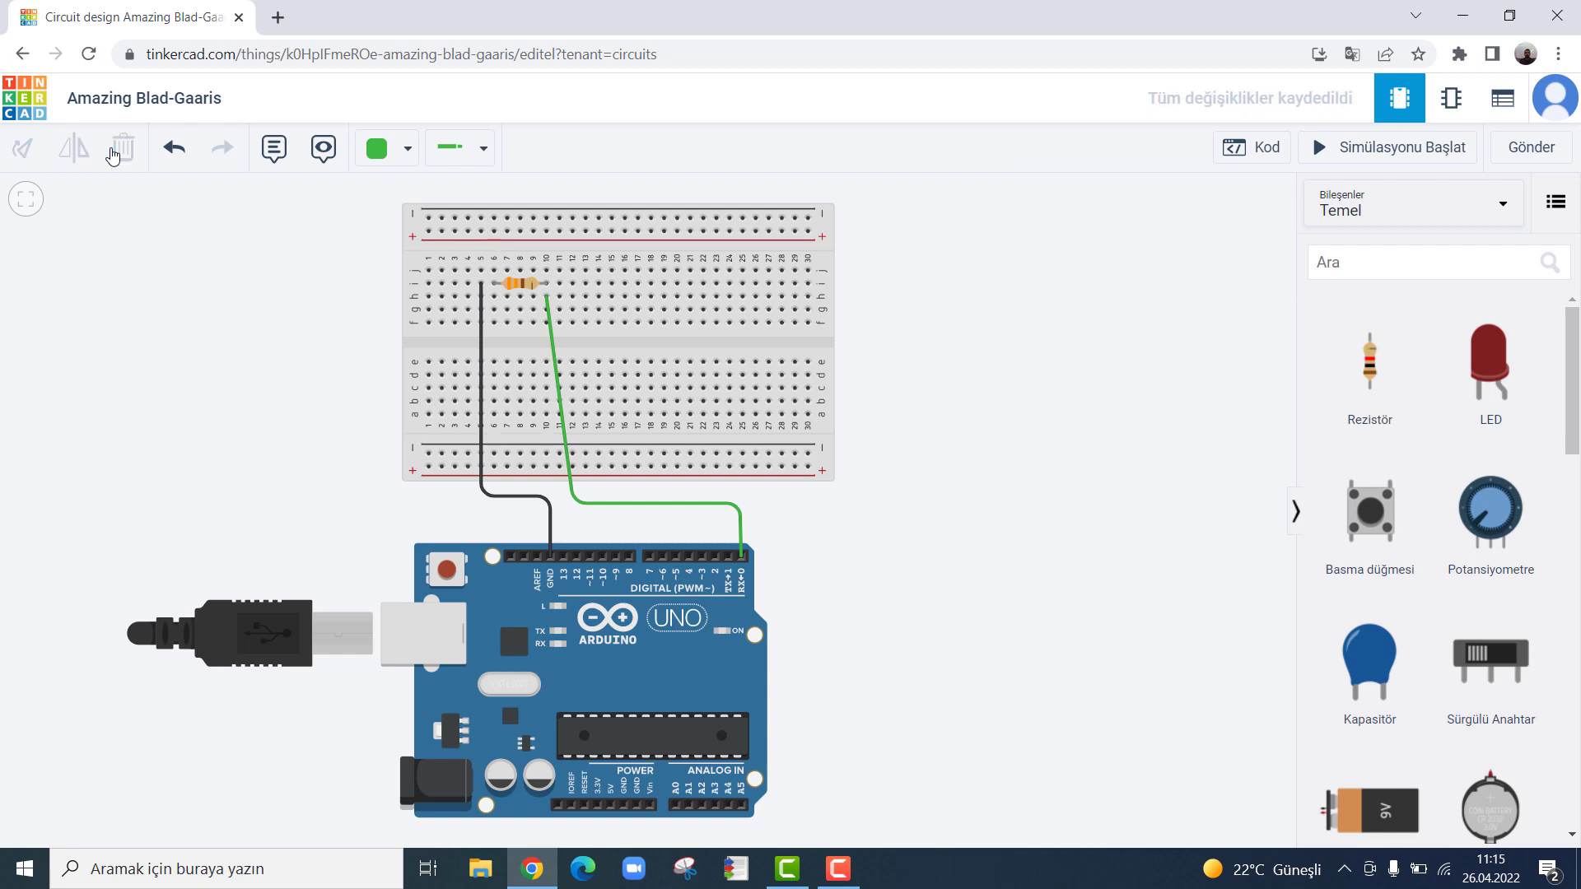
click(173, 150)
Step: Remove the default built-in LED block stack from the Arduino's block program
click(1244, 156)
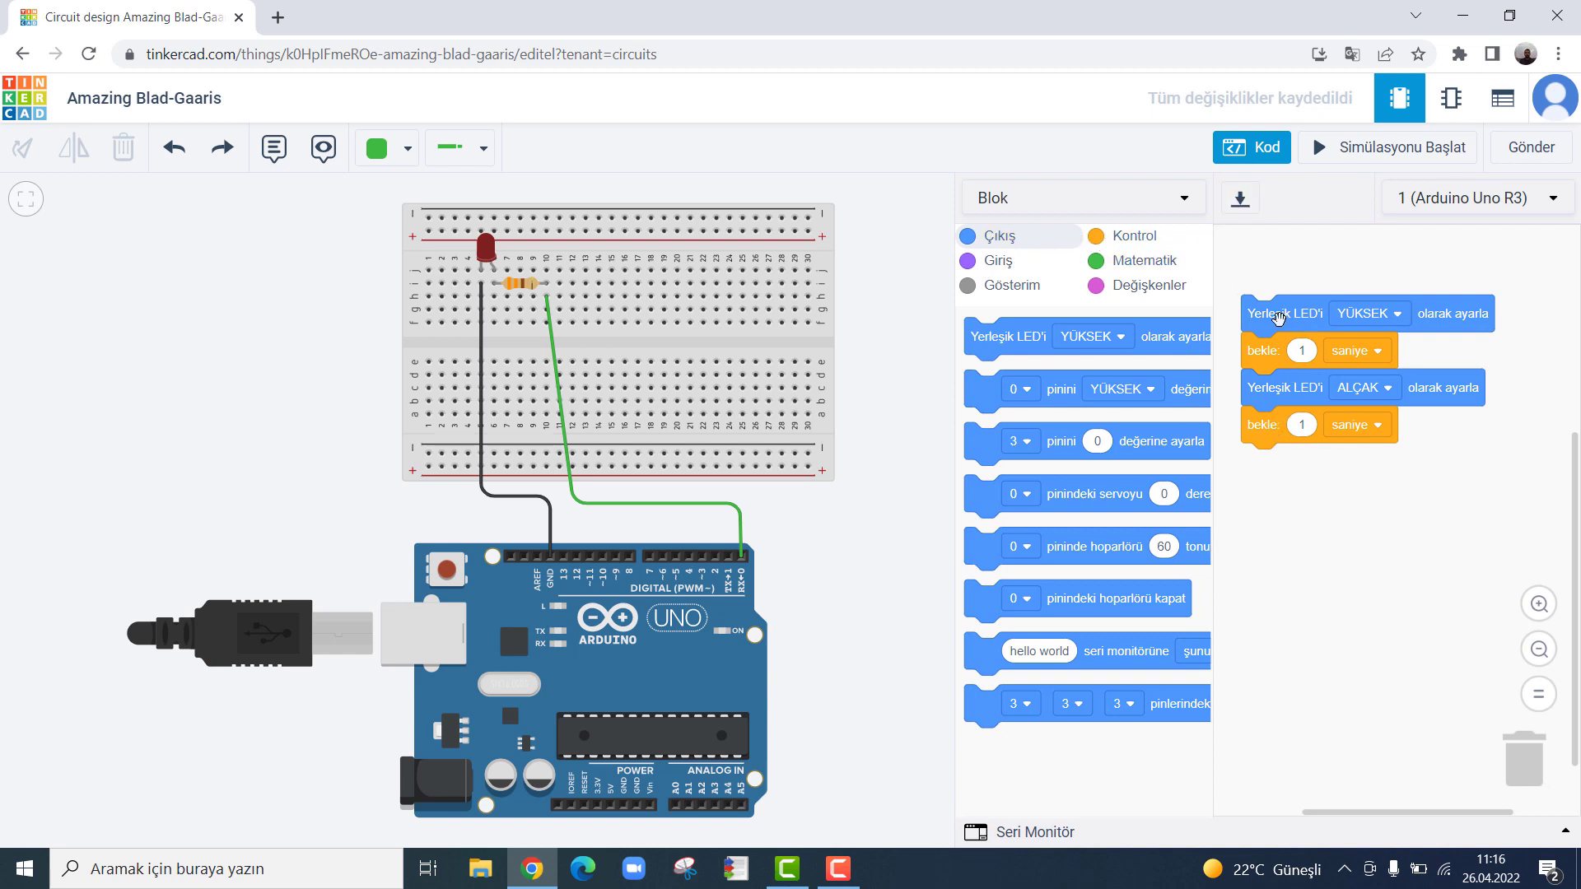
drag(1257, 320, 1295, 297)
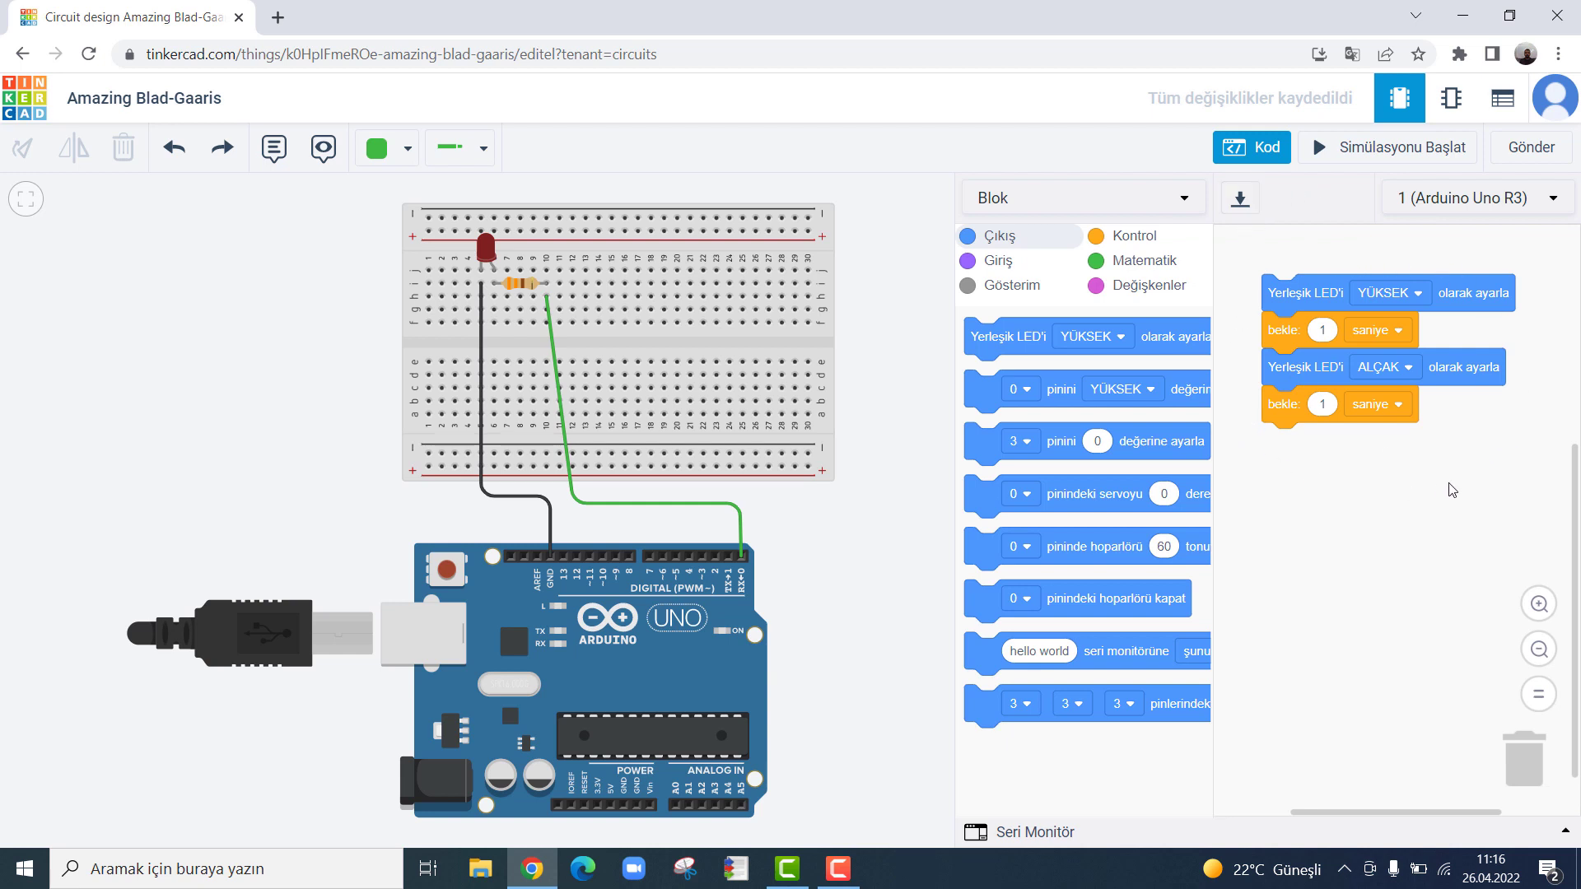
click(1126, 237)
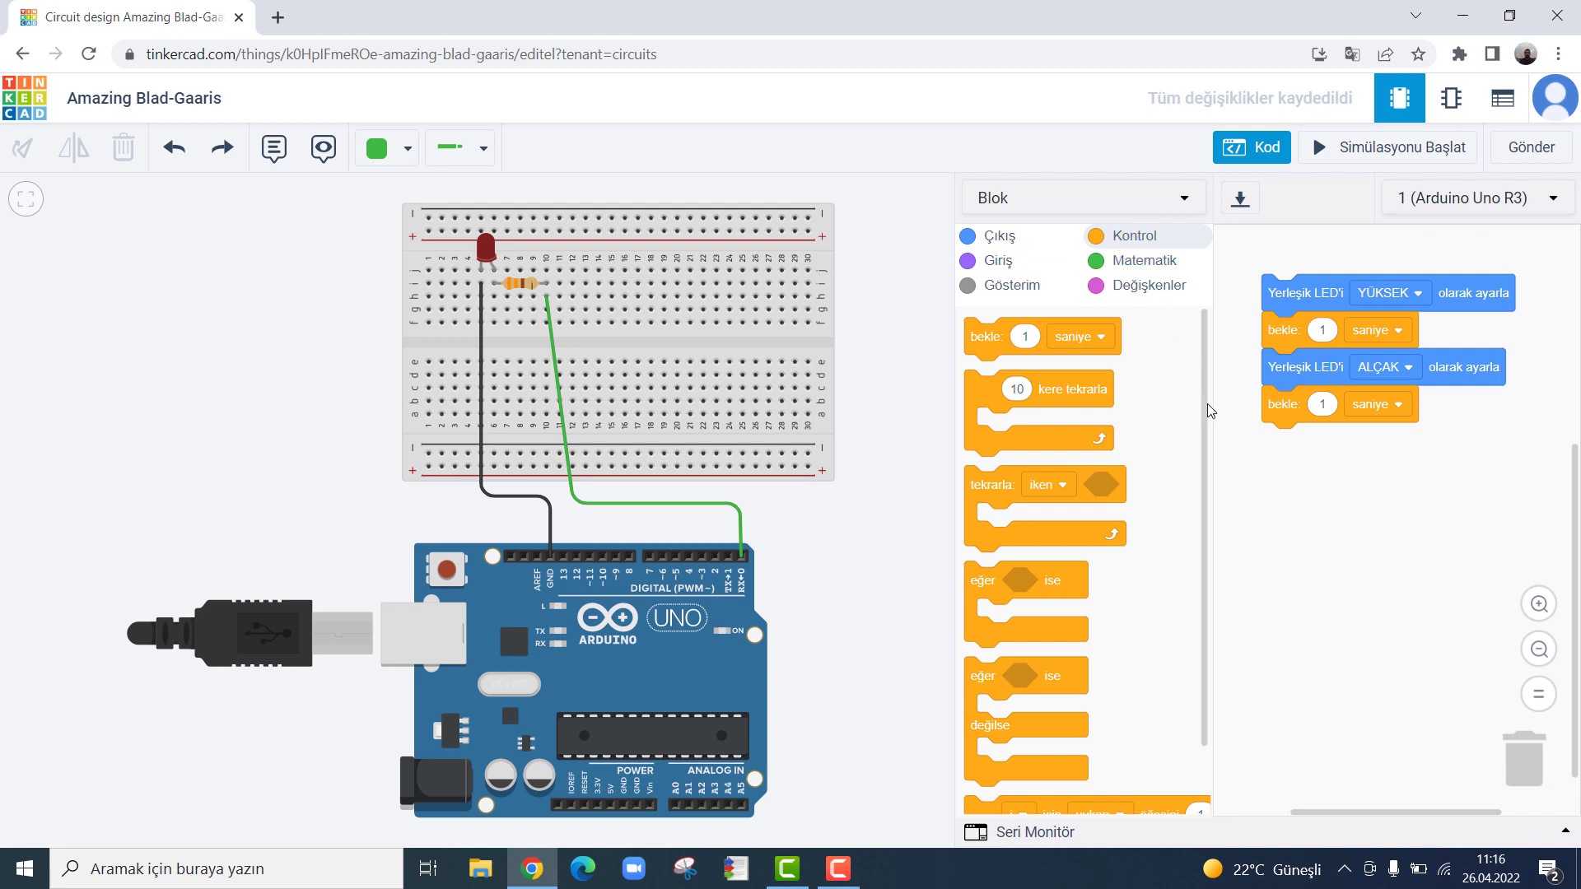
drag(1207, 417, 1204, 344)
drag(1299, 303, 1091, 311)
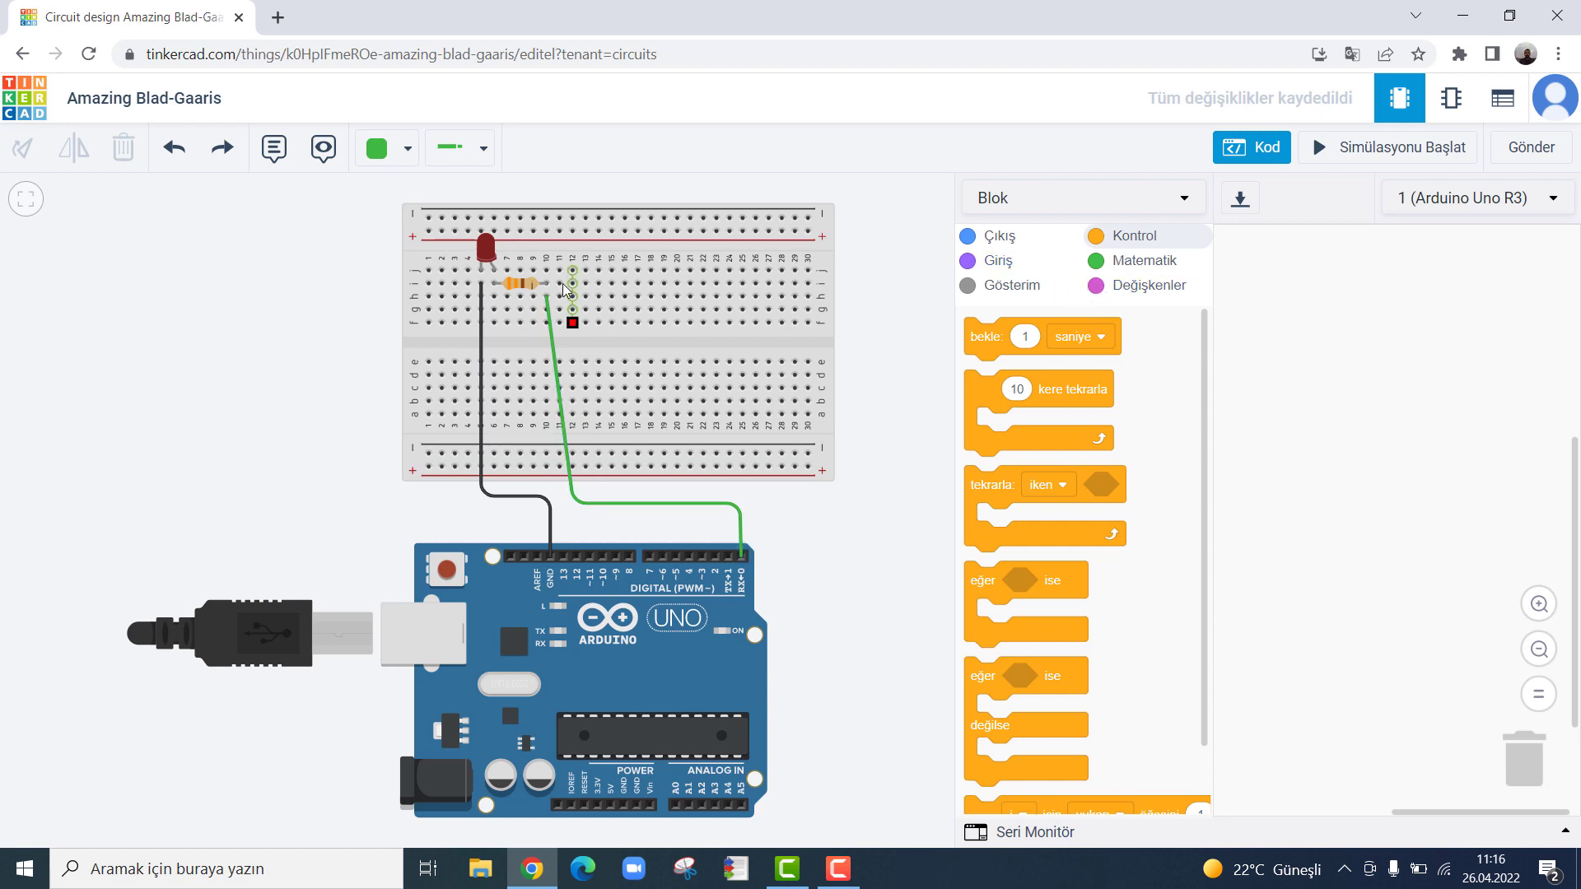
Step: Add a block setting pin 0 to YÜKSEK and attach a 1-second wait block beneath it
click(998, 236)
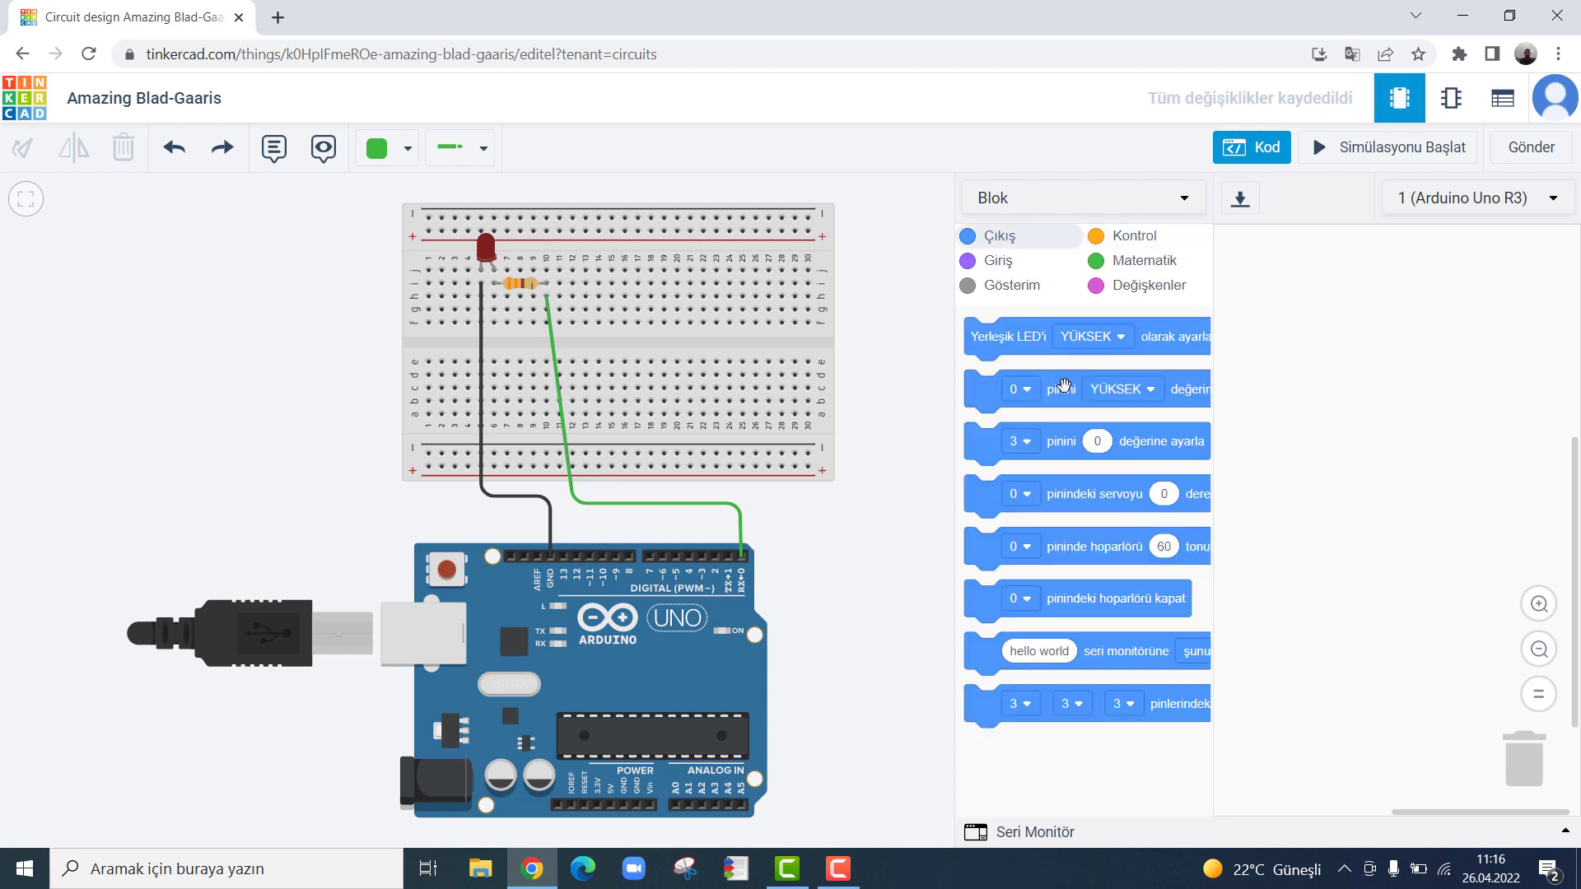
drag(1063, 385, 1319, 284)
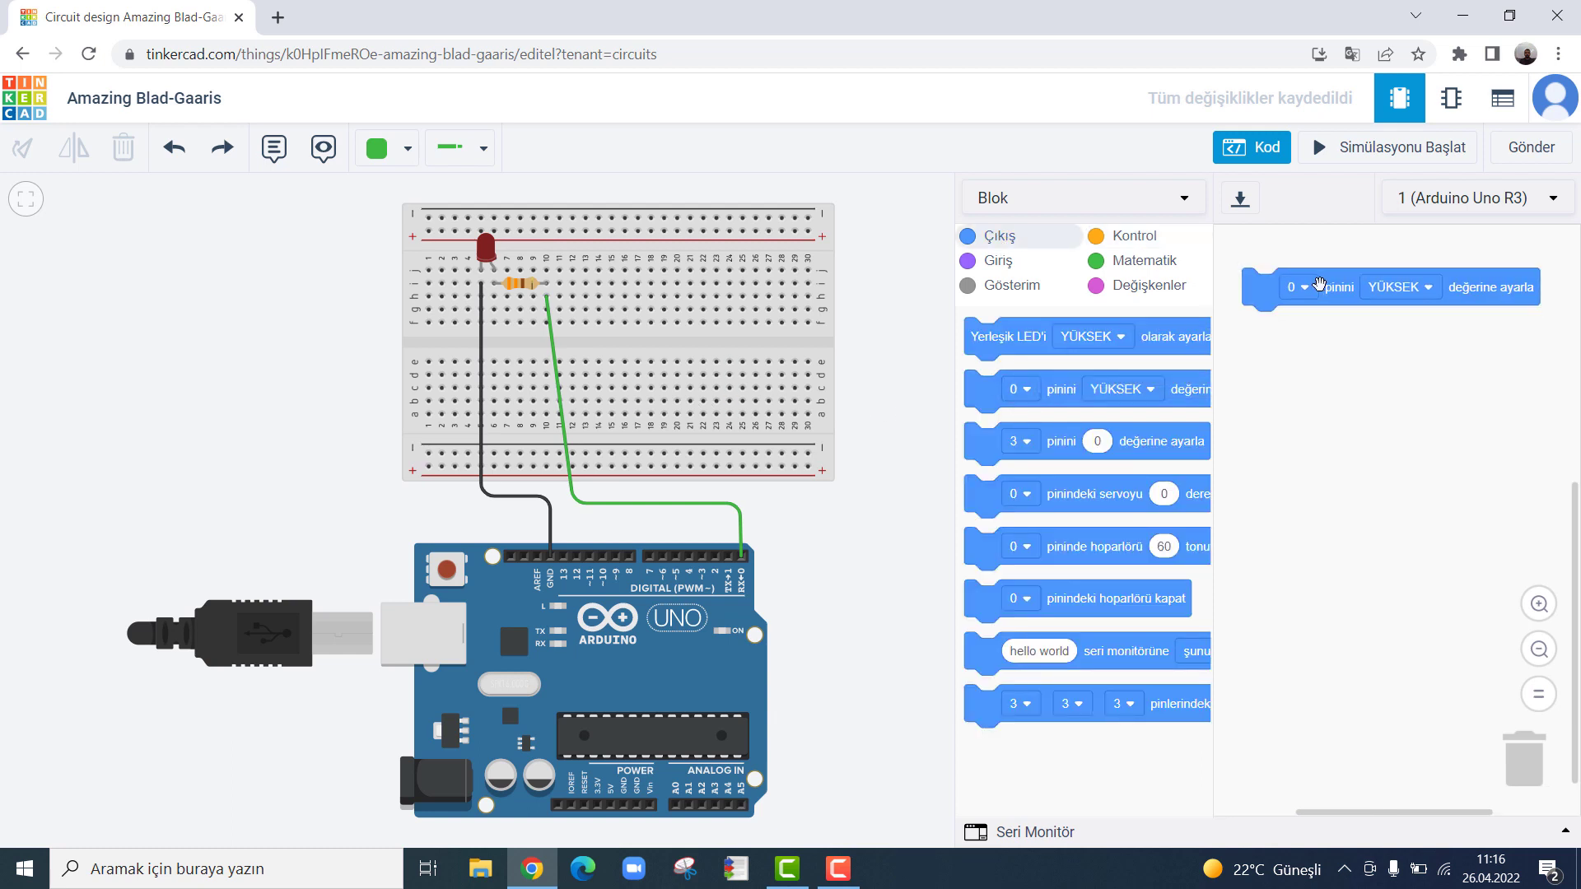
click(1134, 236)
drag(1001, 329, 1292, 322)
Step: Duplicate the pin 0 and wait blocks below the first pair, and set the second pin 0 block to ALÇAK
right_click(1274, 292)
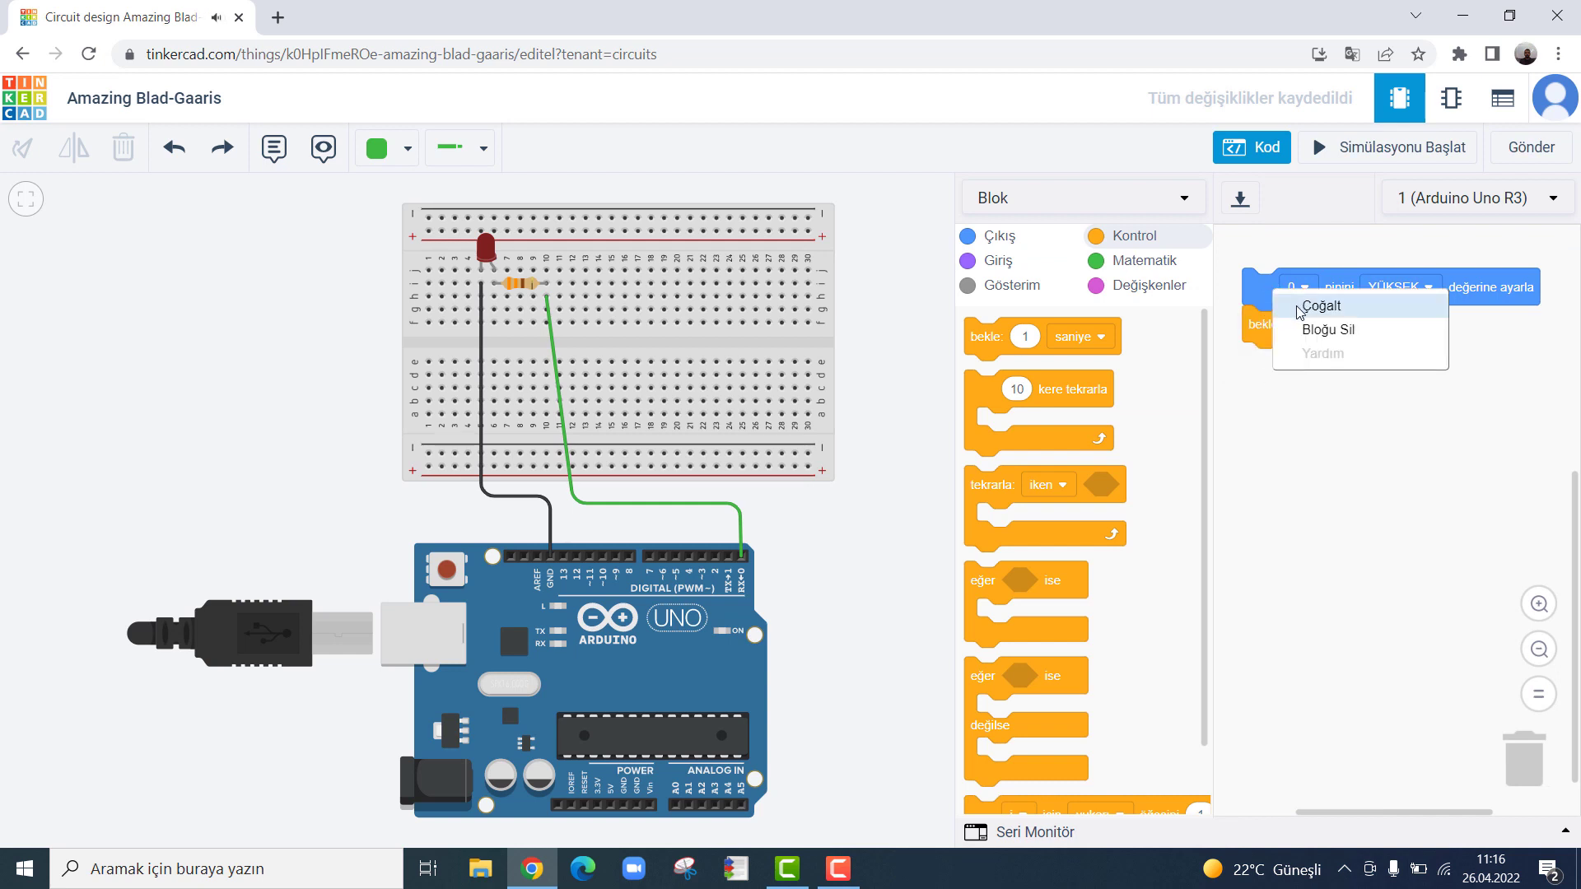
click(1299, 312)
click(1268, 367)
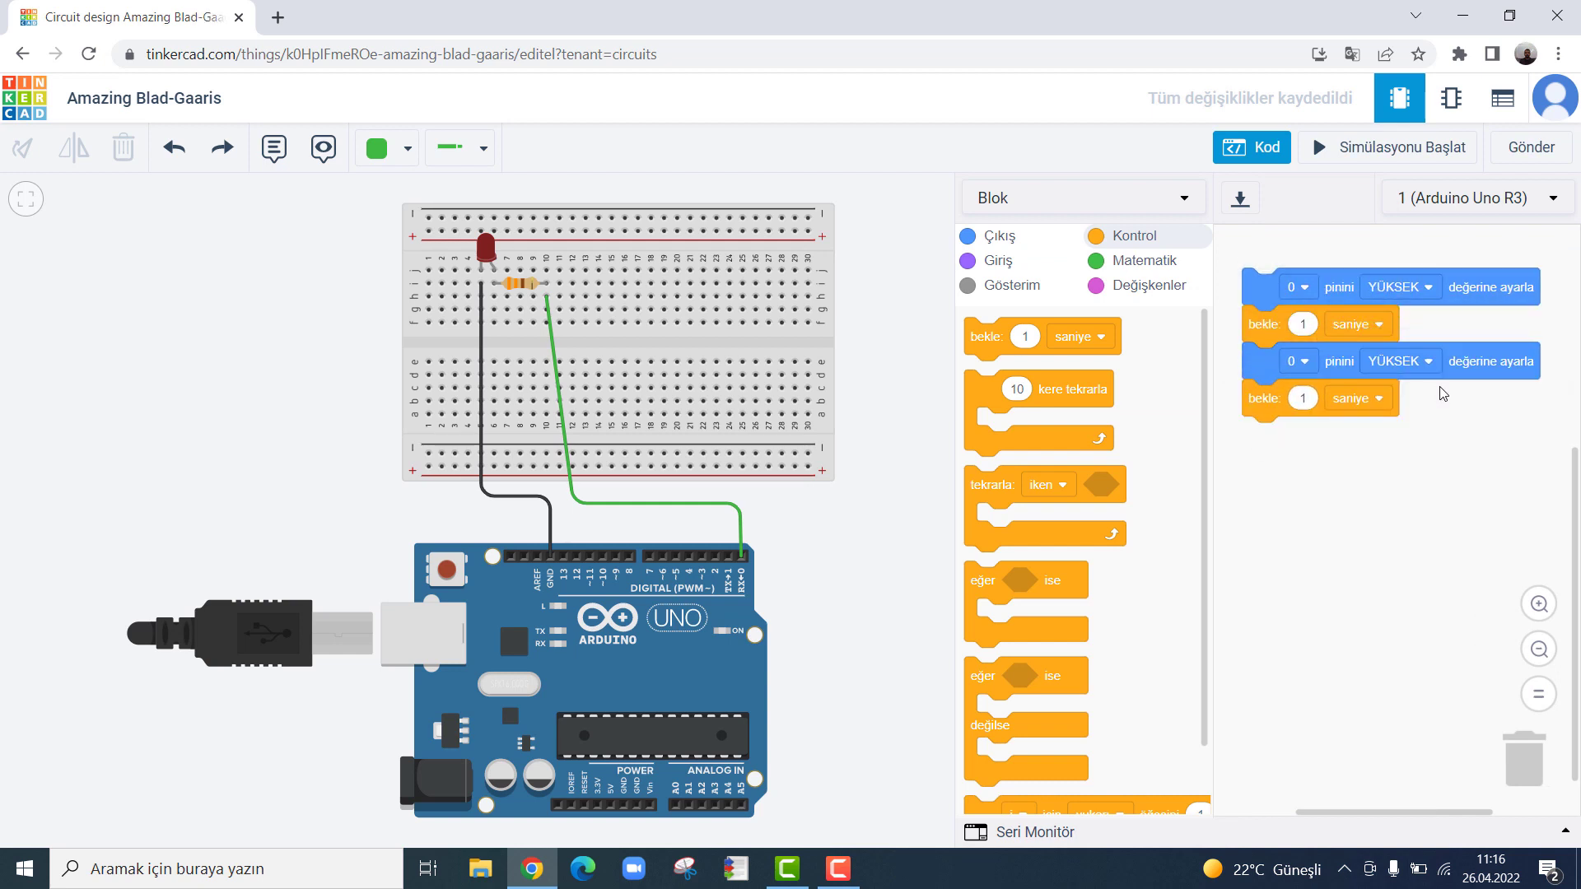
click(1424, 363)
click(1388, 434)
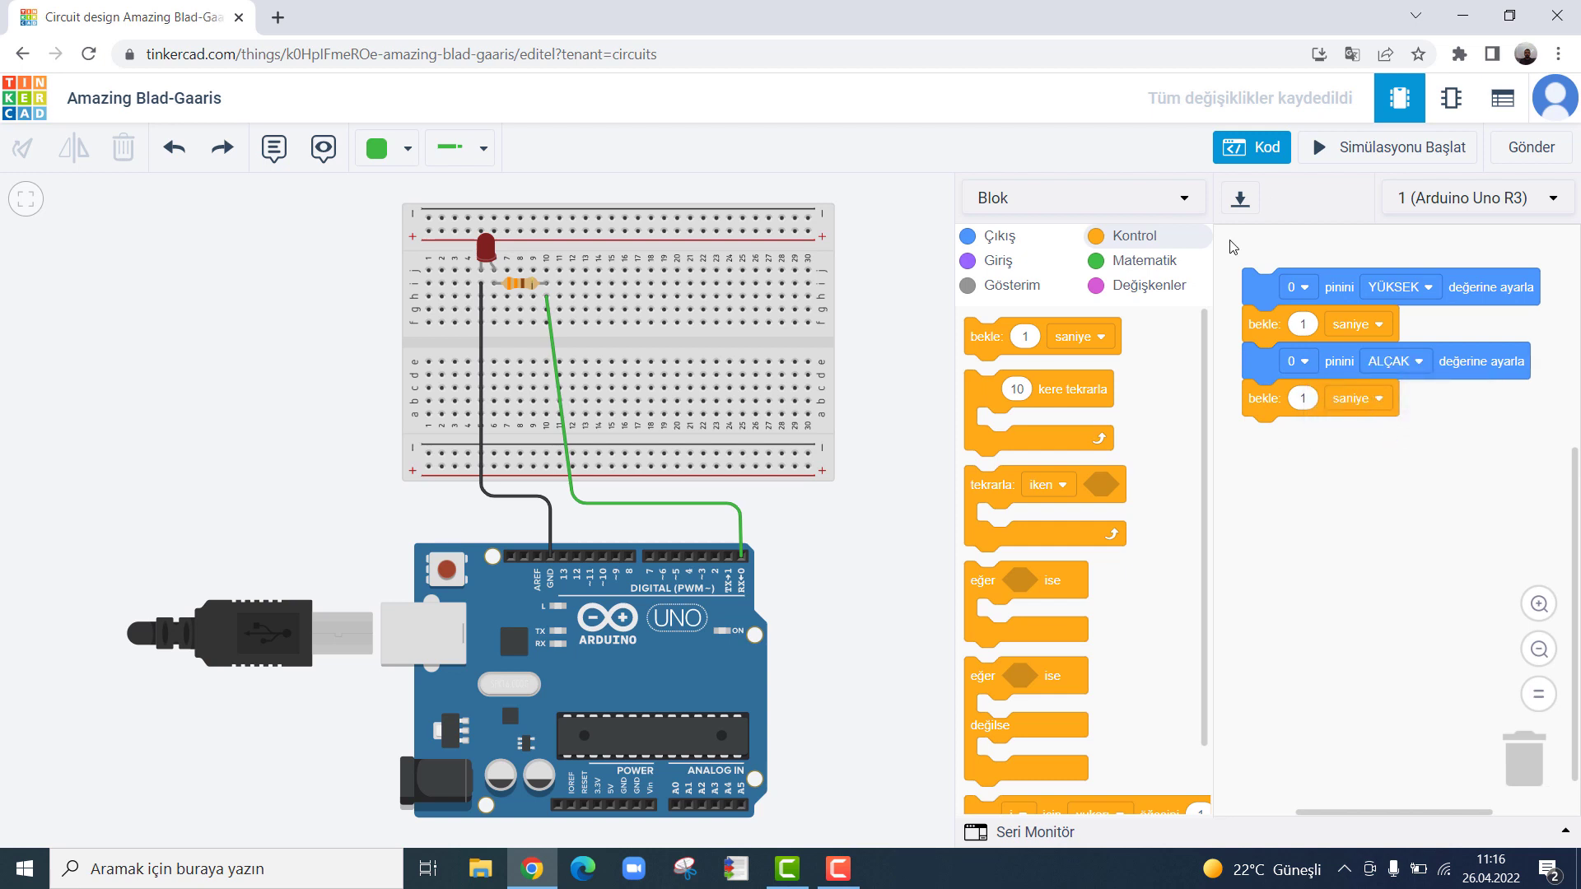
Step: Start the simulation to test the LED blinking program
click(1356, 157)
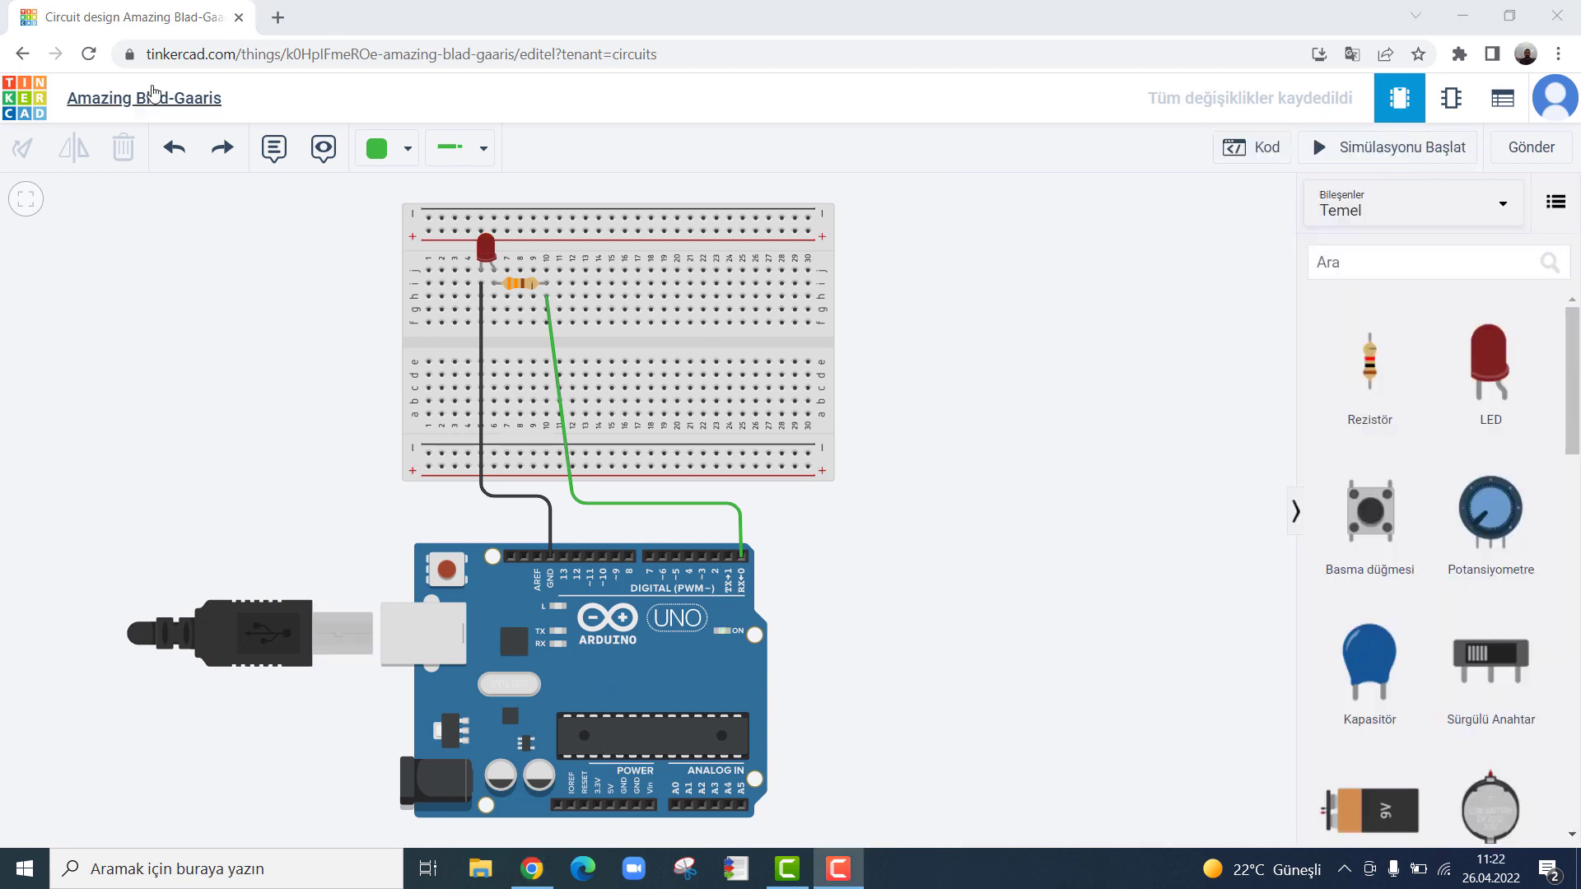
Step: Rename the design as "Led Devresi"
click(124, 100)
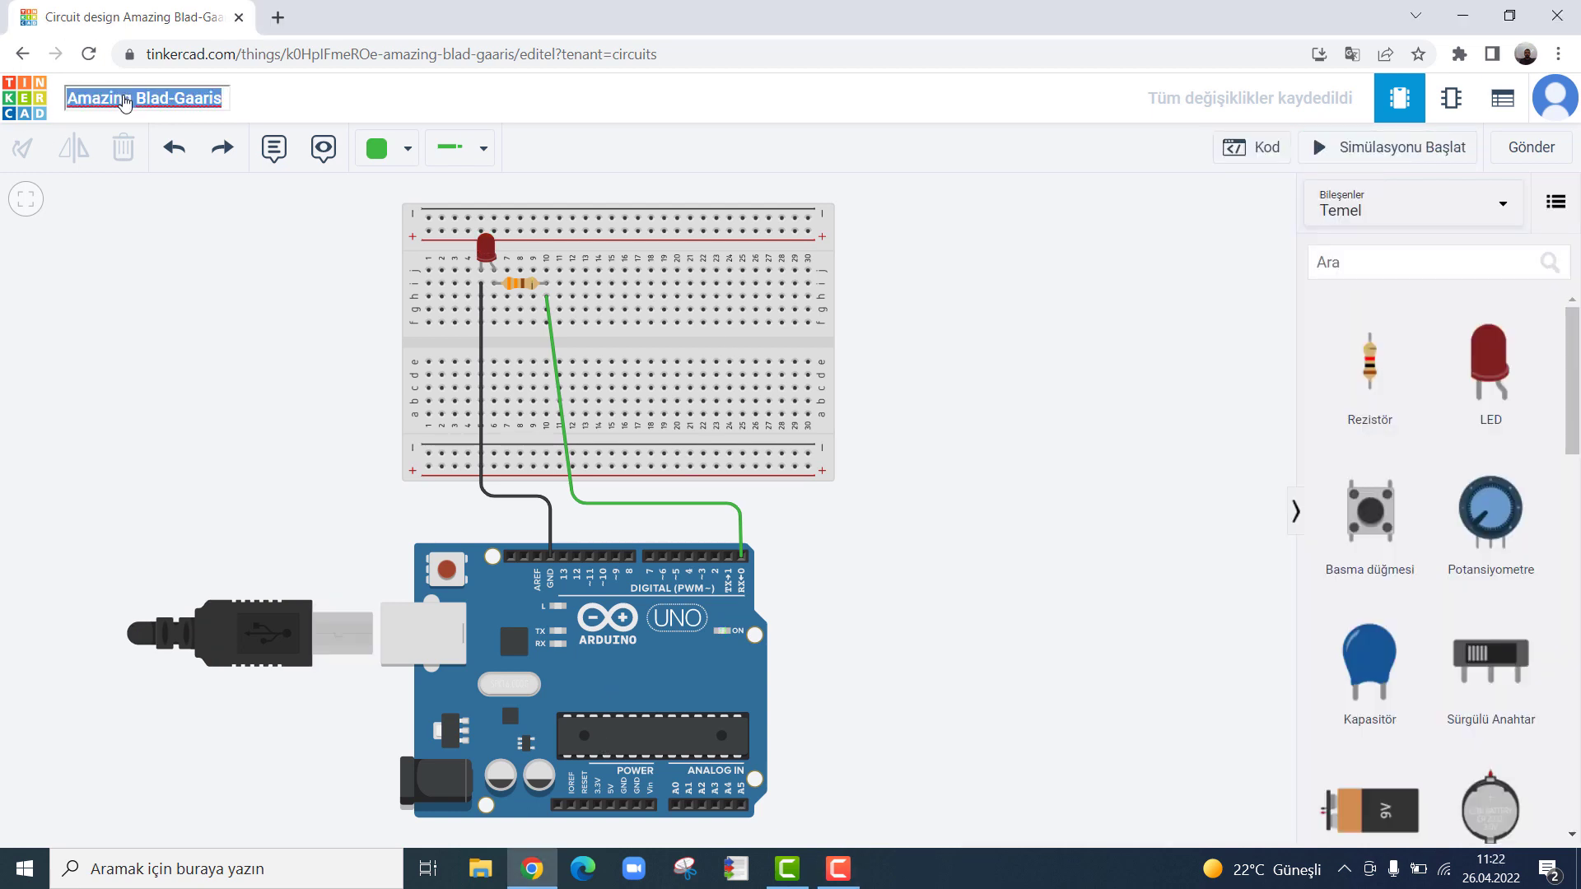
key(BackSpace)
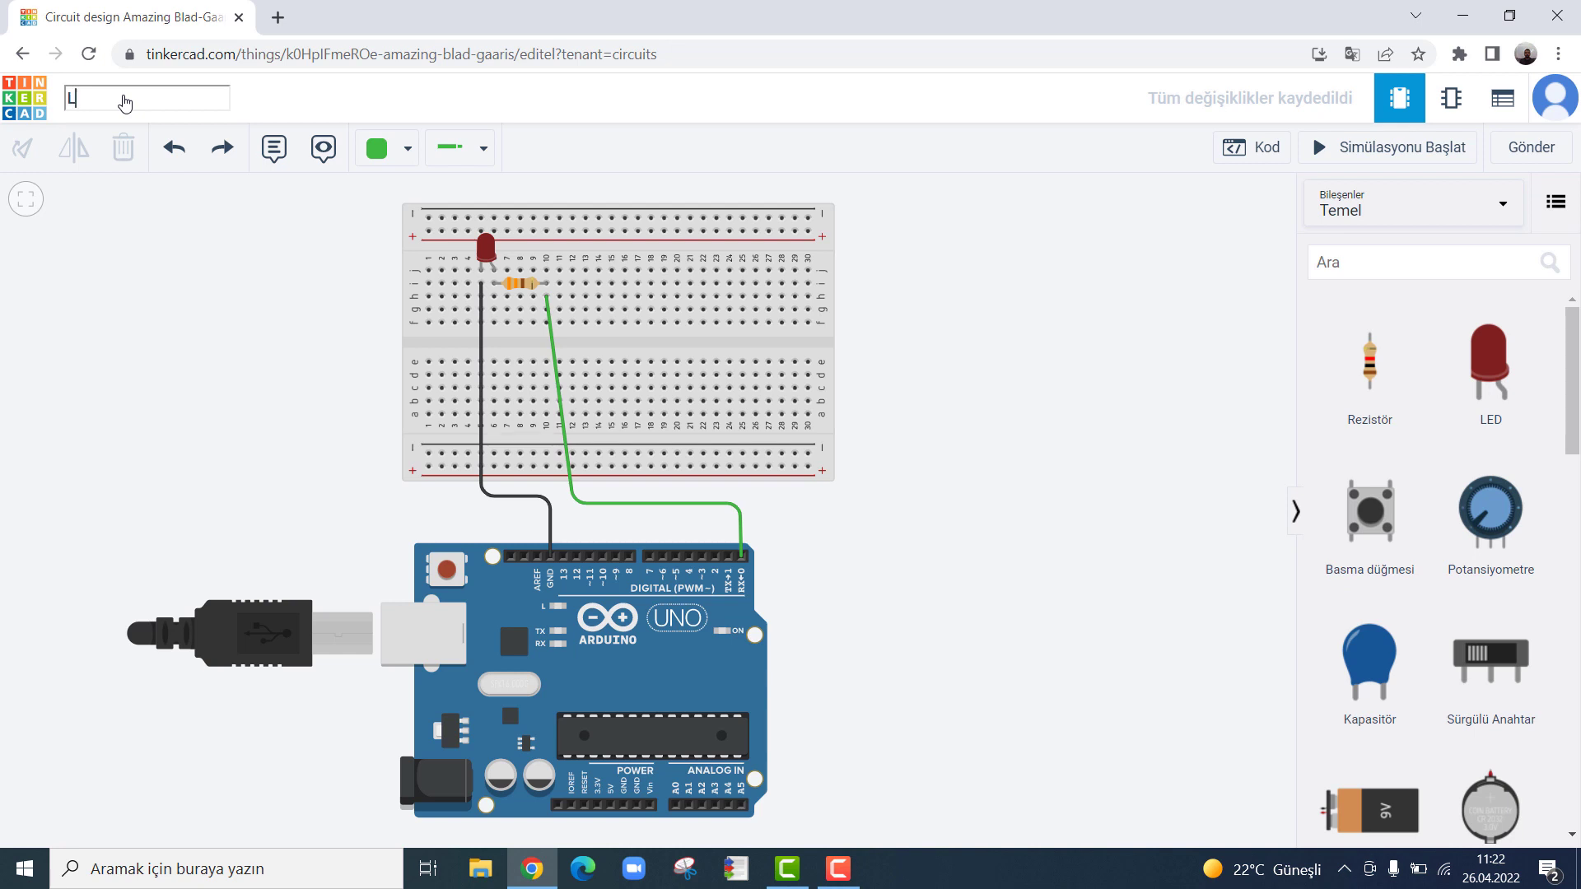
text(Led Devresi)
key(Escape)
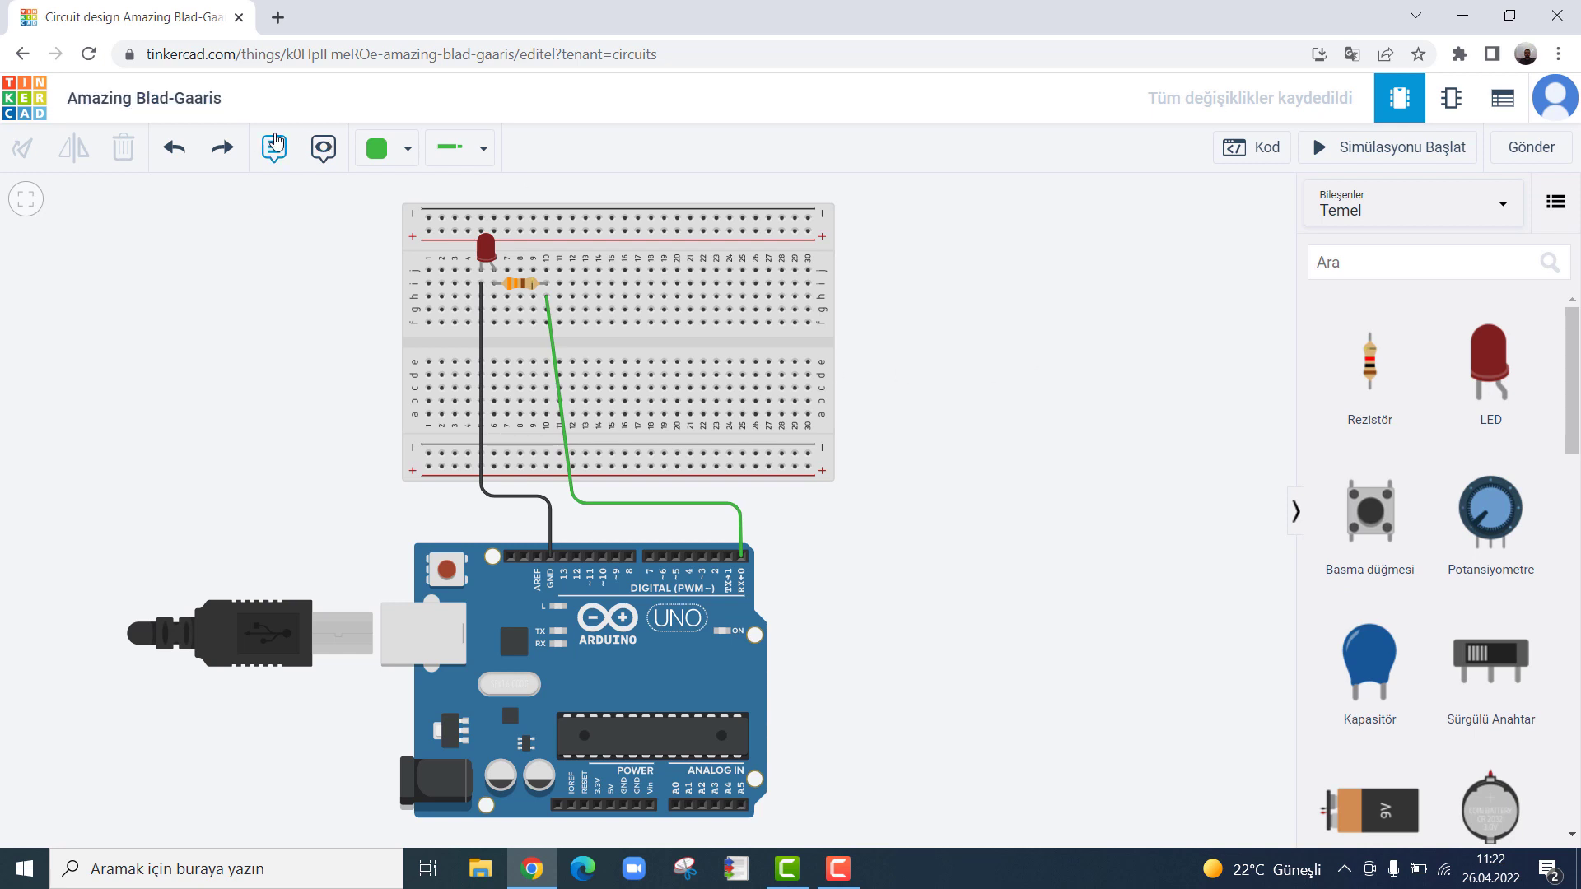
Step: Download the design's image as a PNG, view the downloaded picture and close it
click(1538, 150)
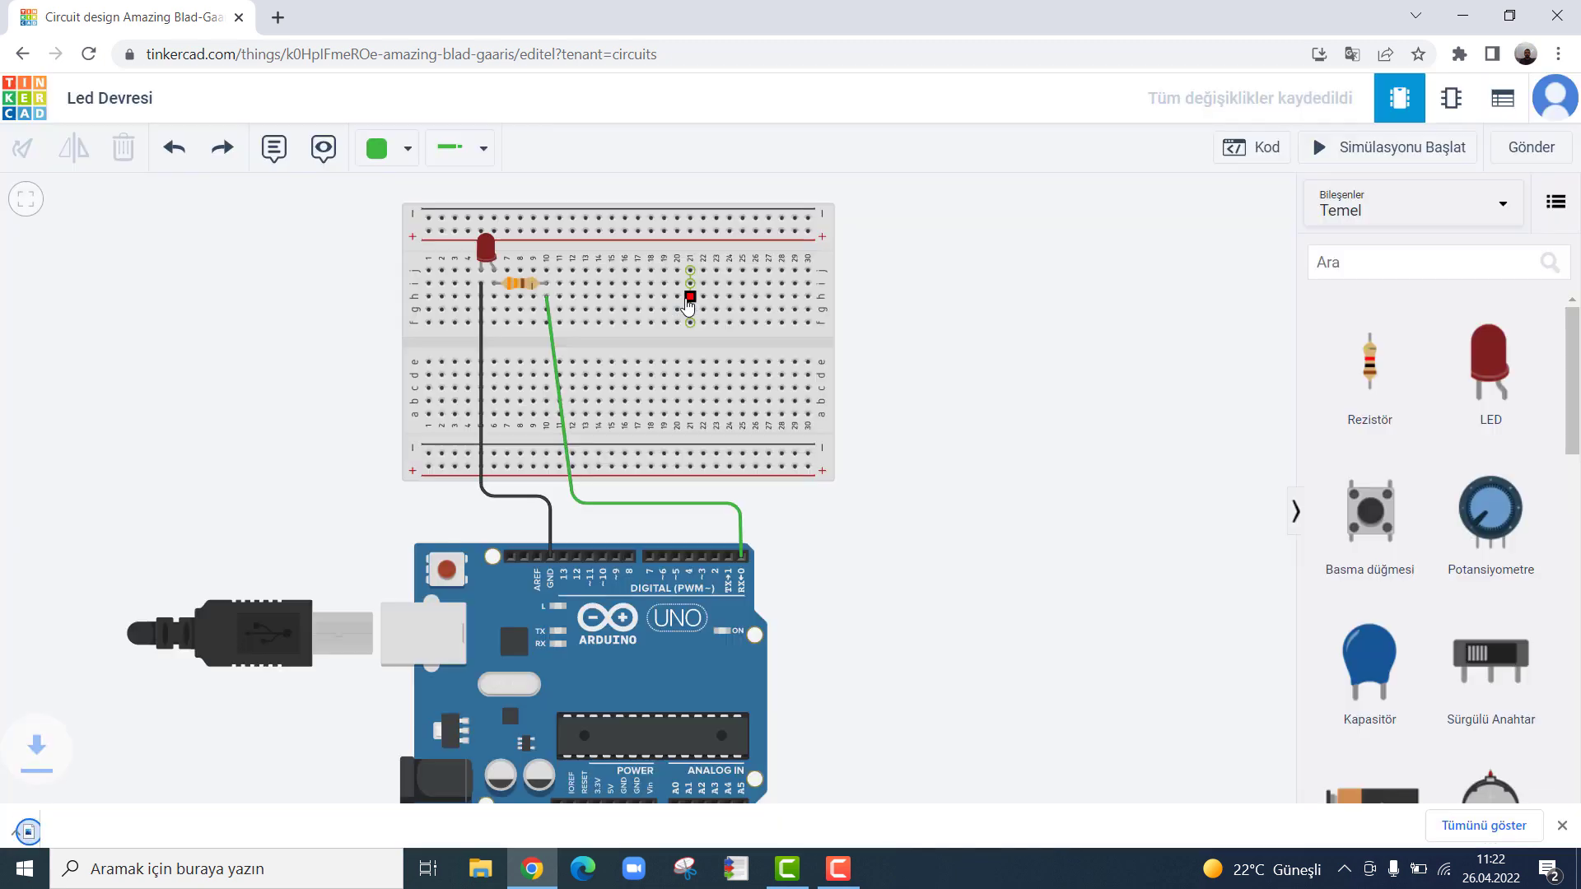
click(687, 298)
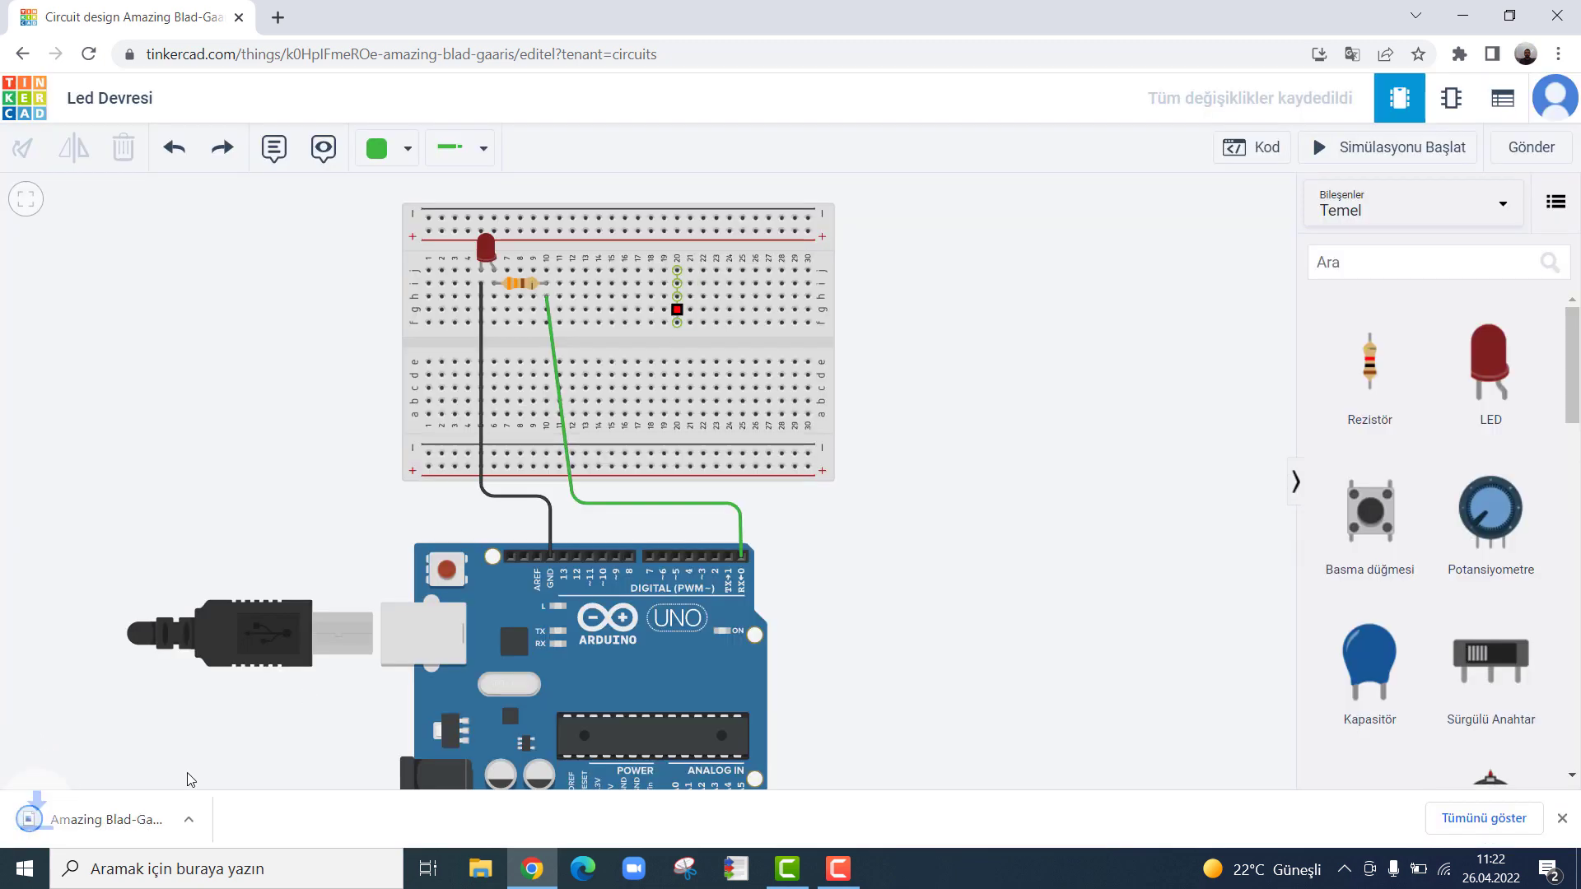
click(91, 838)
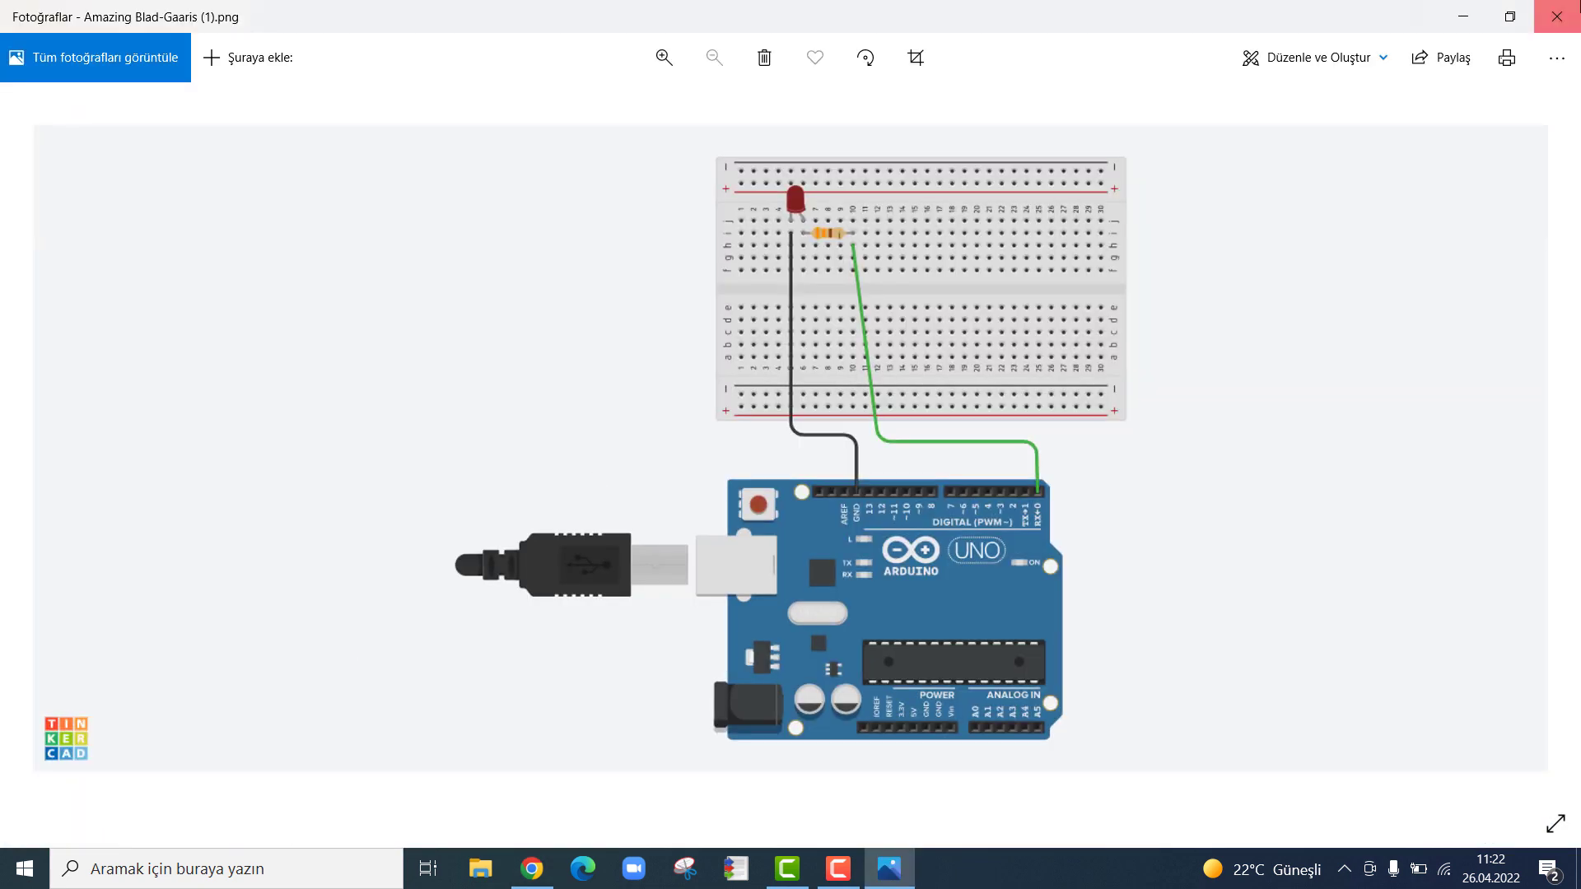
click(1557, 17)
Step: Examine the design's other sending options, including Autodesk Fusion 360, the .BRD file and inviting people
click(1531, 147)
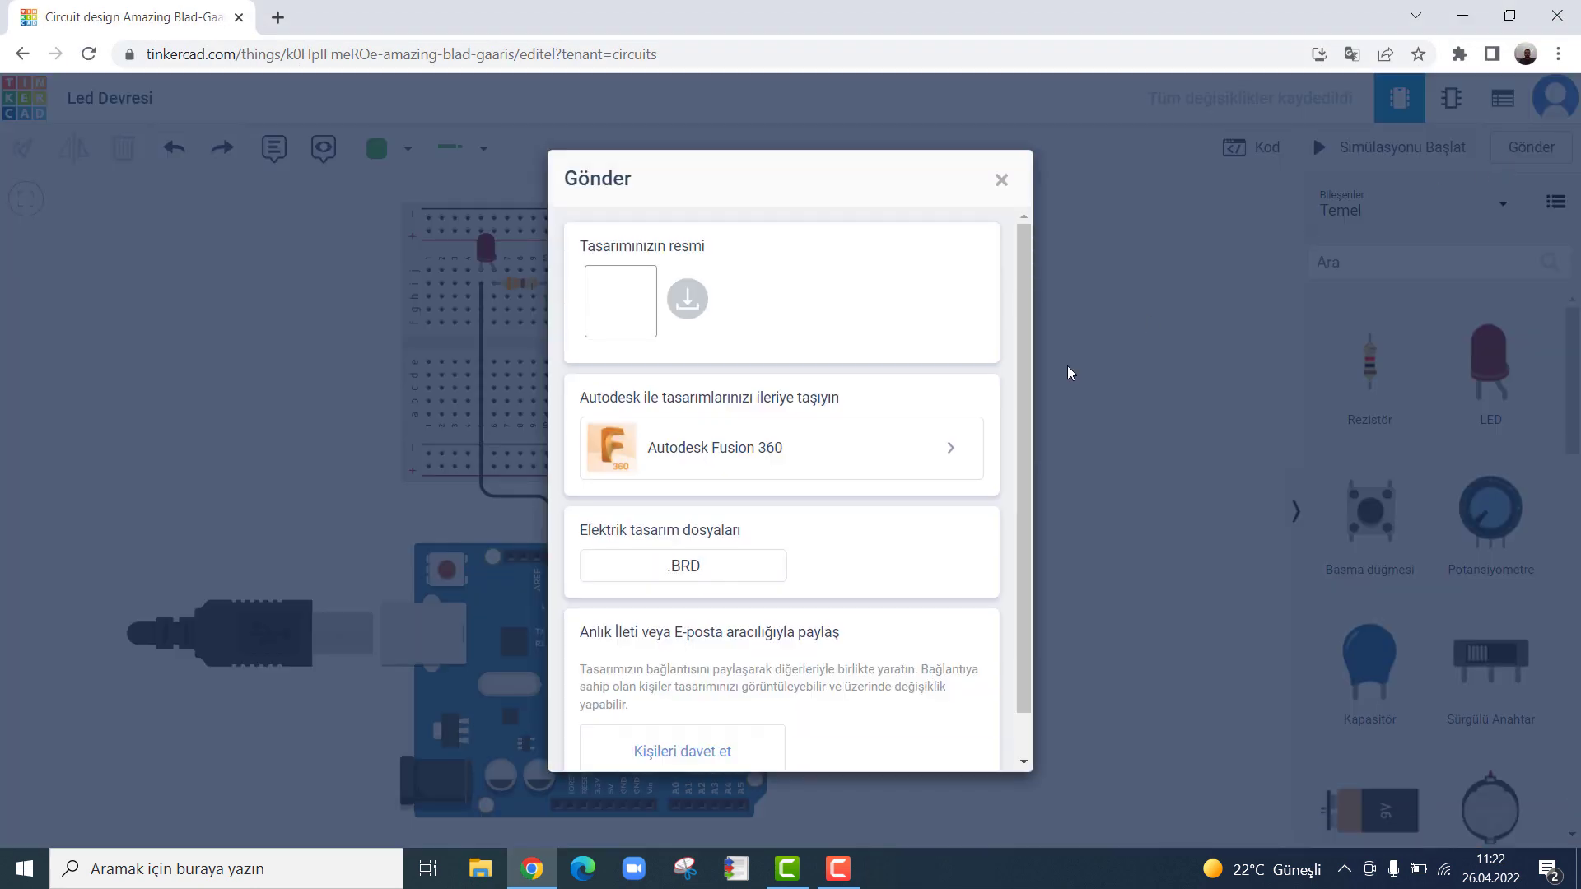
scroll(866, 515, down, 1)
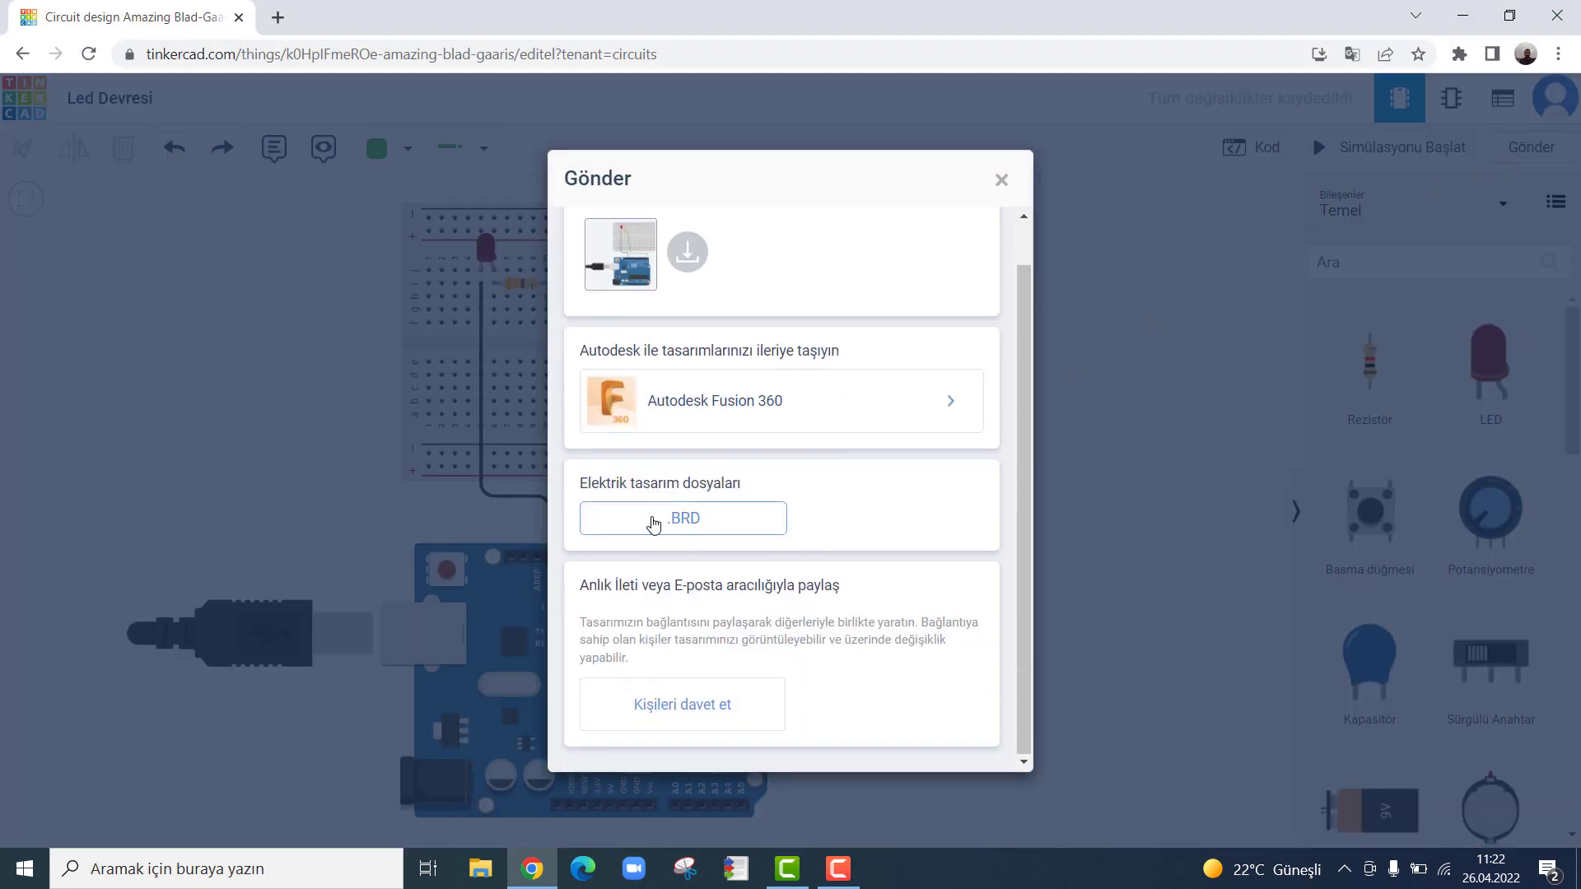
click(695, 514)
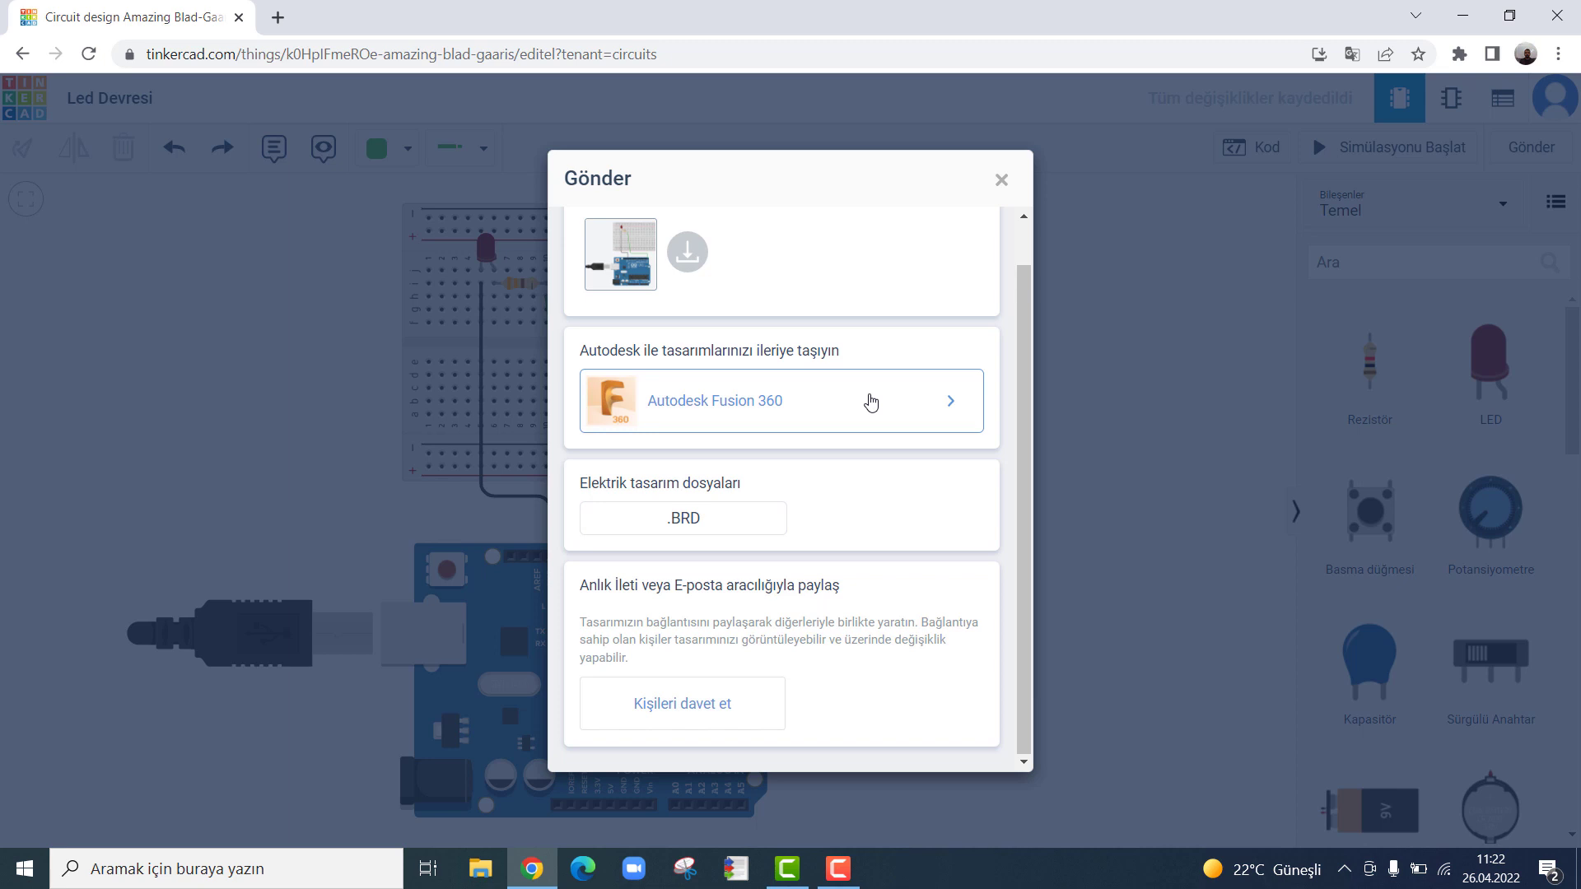
scroll(840, 409, up, 1)
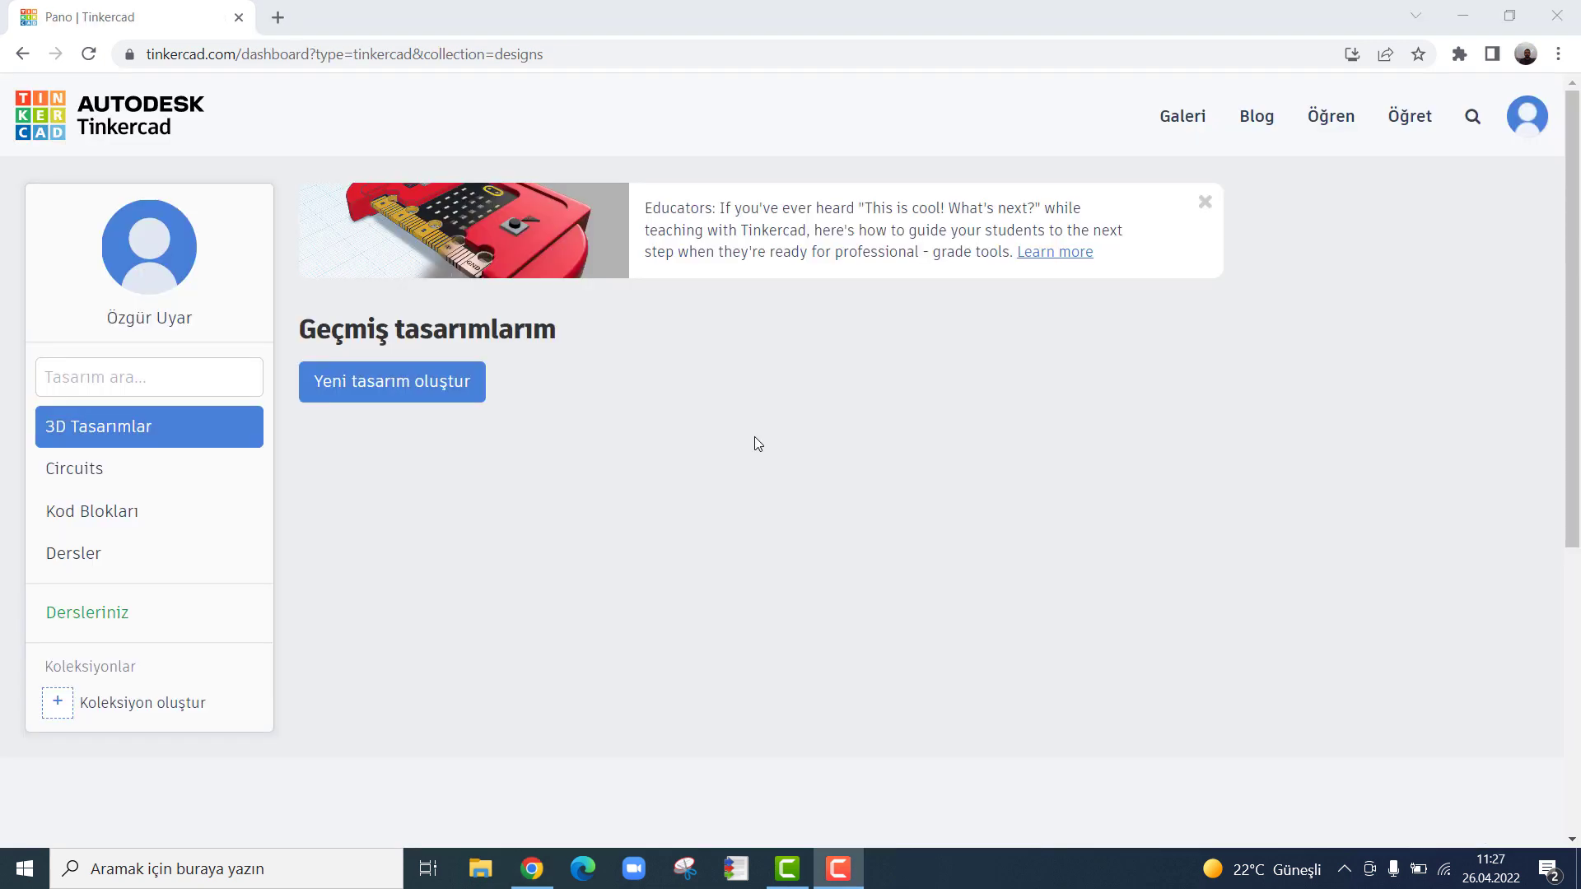
Step: View the Led Devresi activity in the Bilişim class and return to the class's activity list
click(130, 611)
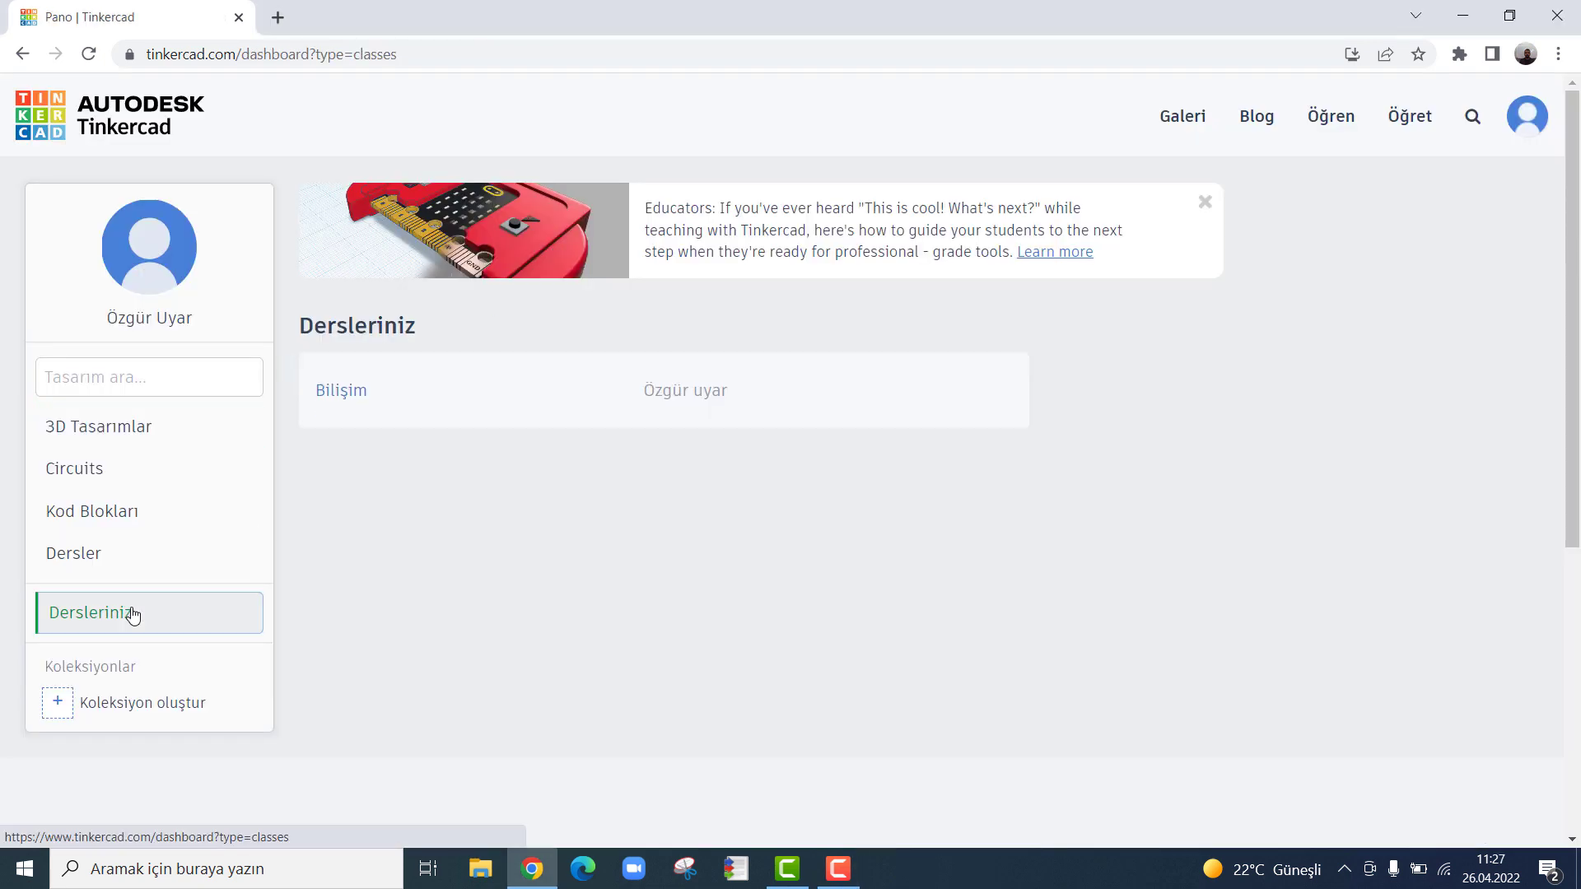
click(346, 391)
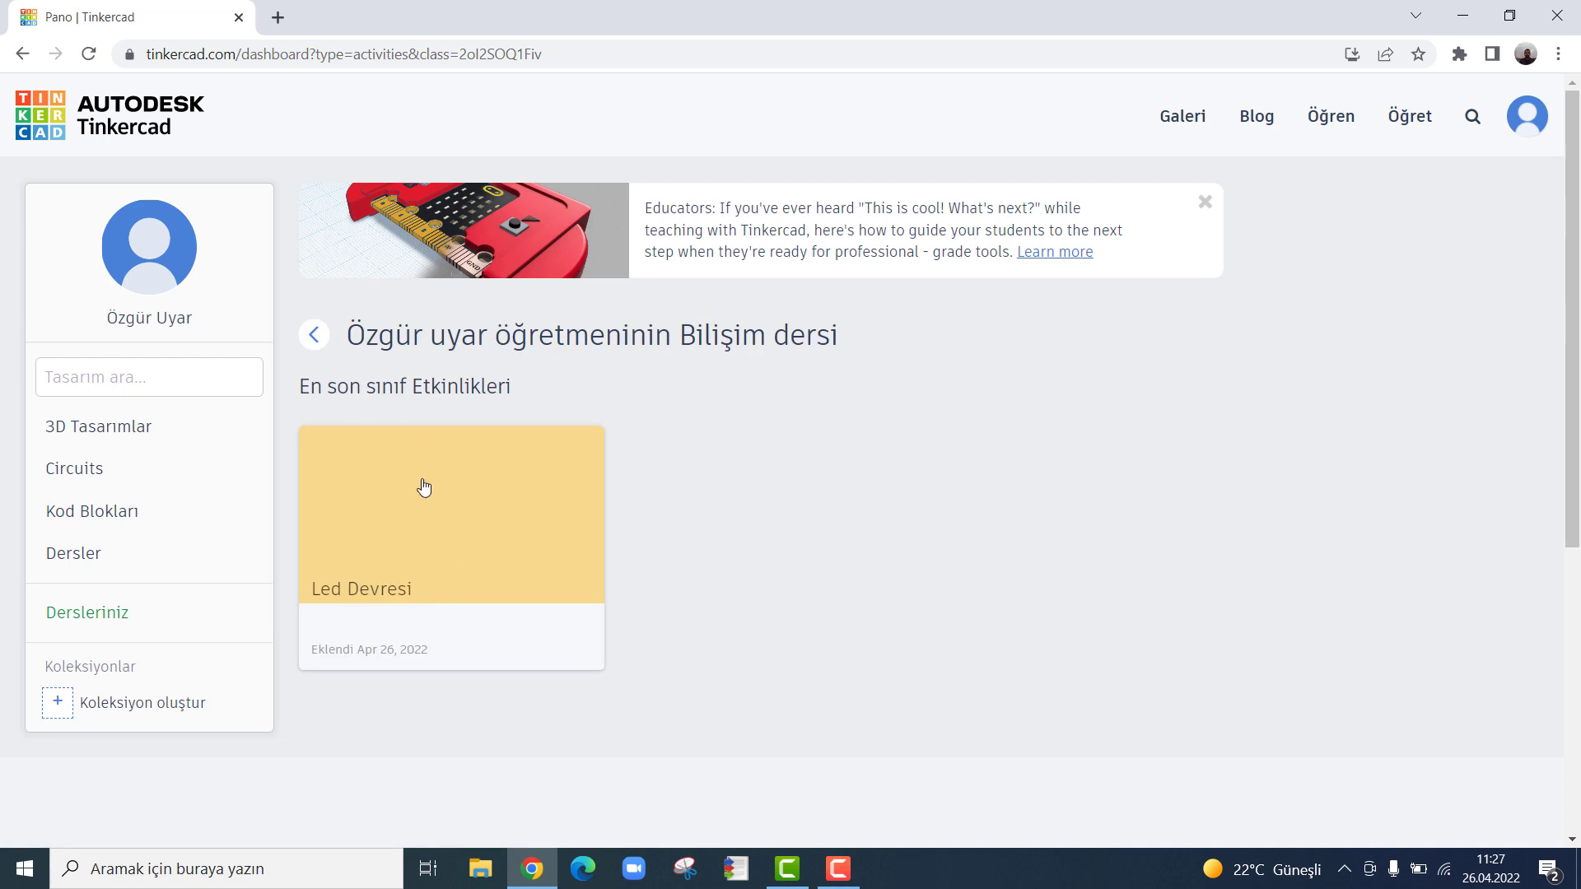
click(405, 574)
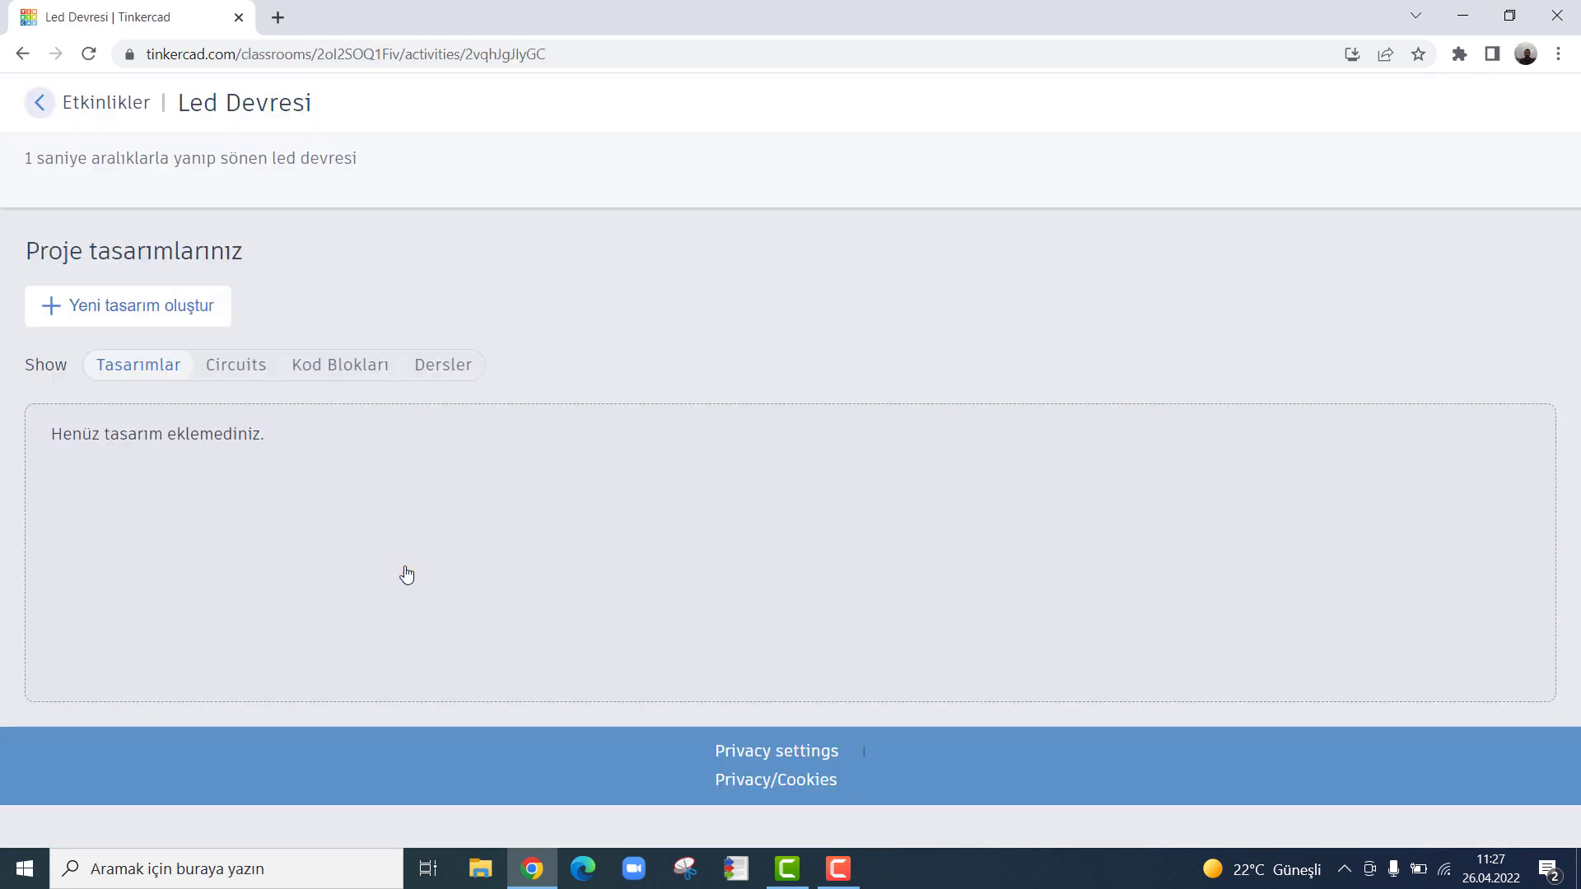
click(38, 105)
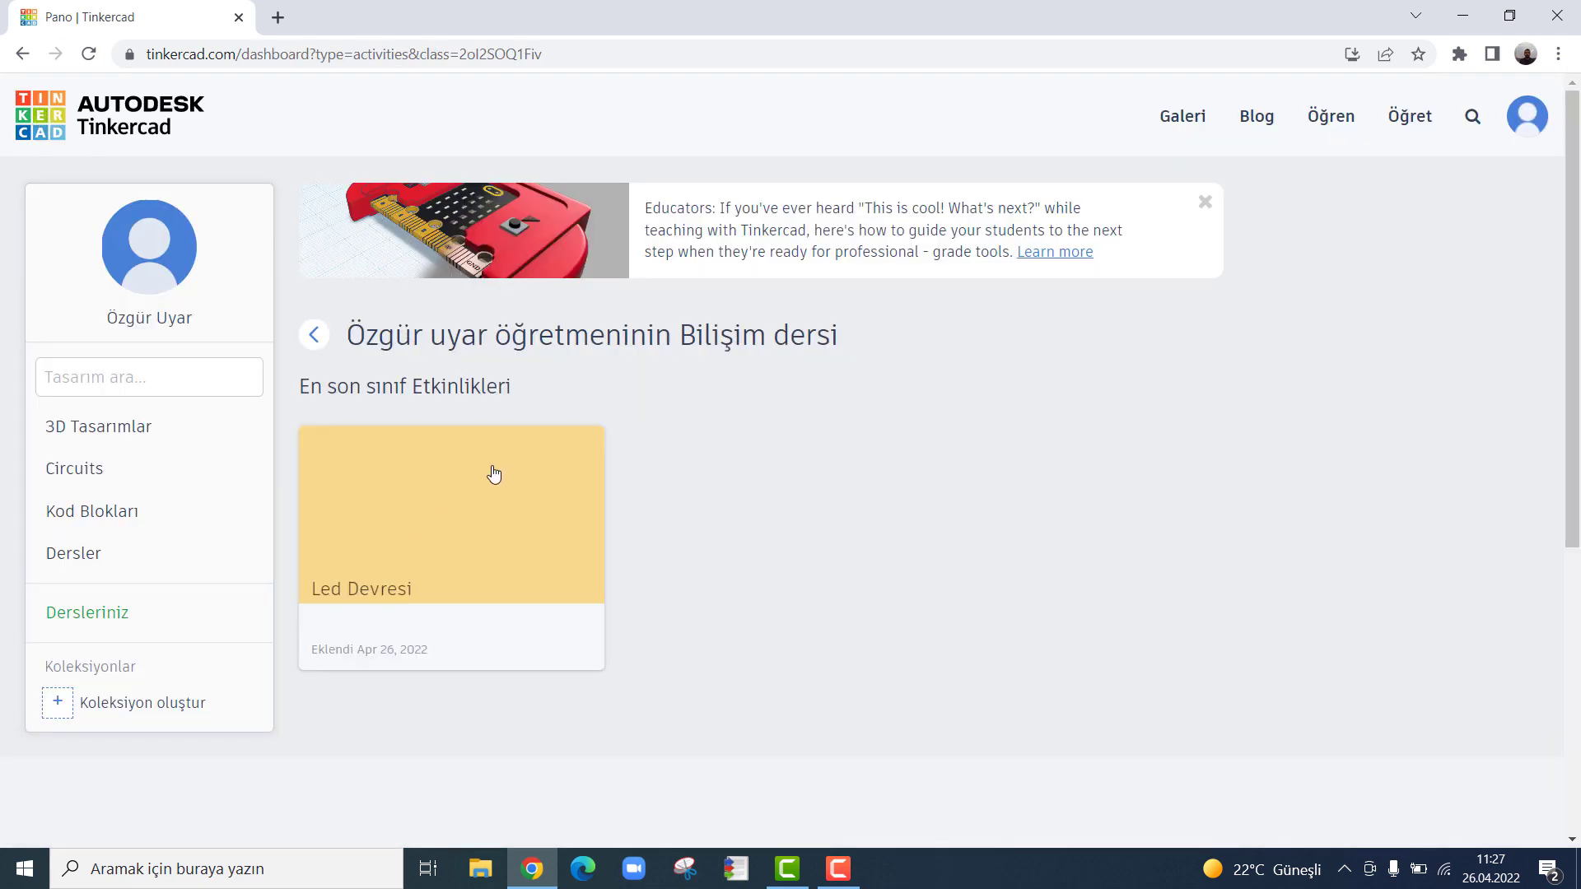
Step: Add the Led Devresi circuit design to the Led Devresi activity of the Bilişim class
click(83, 479)
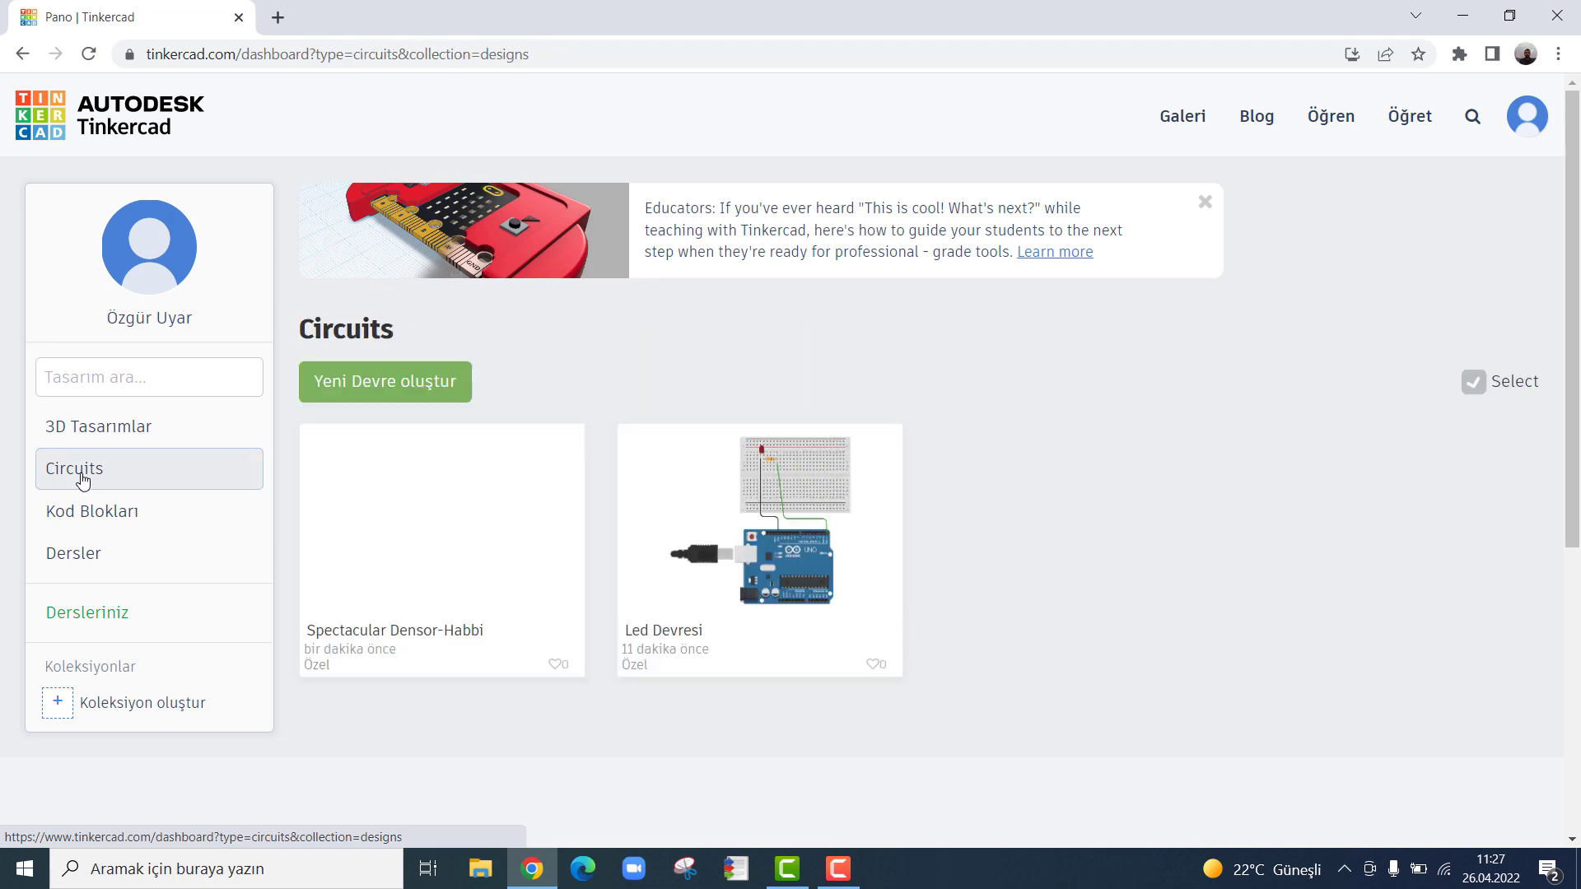
mouse_move(872, 558)
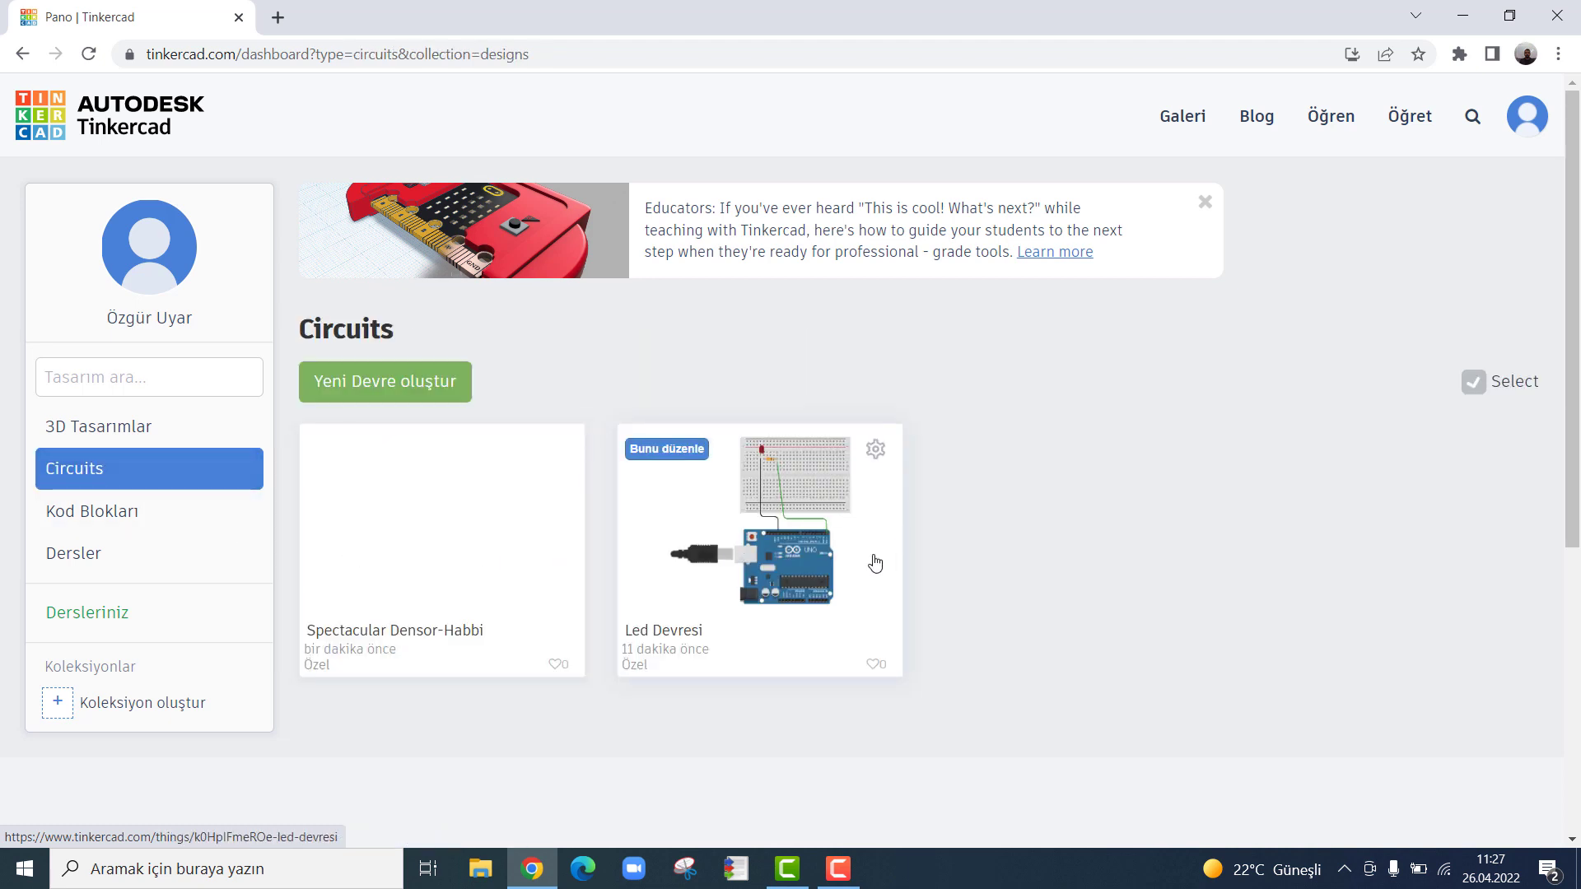
click(876, 451)
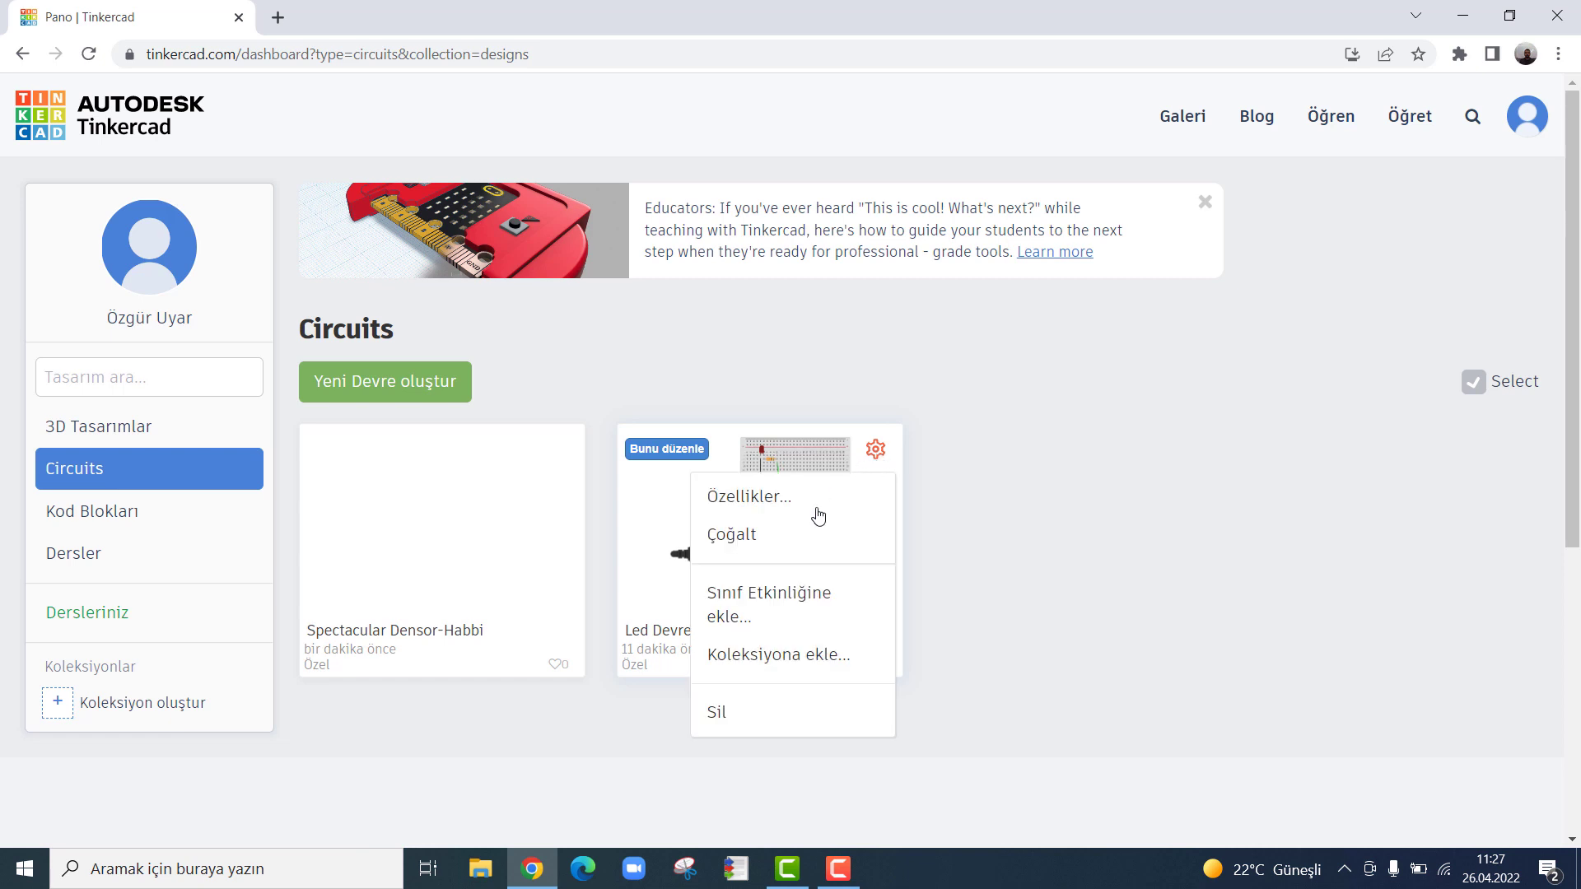
click(767, 609)
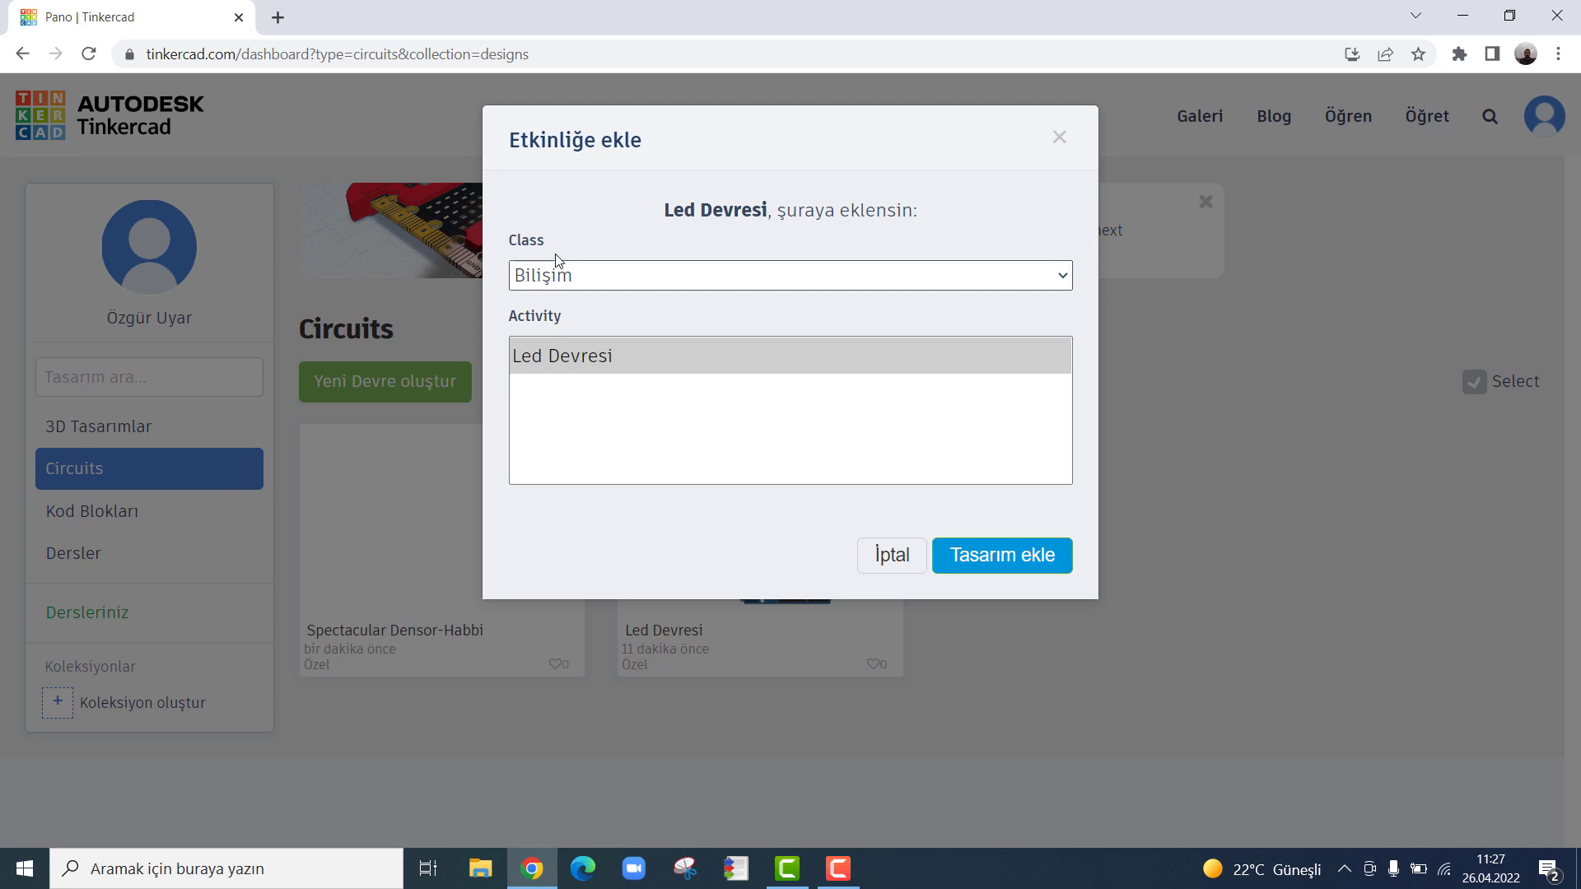
click(561, 368)
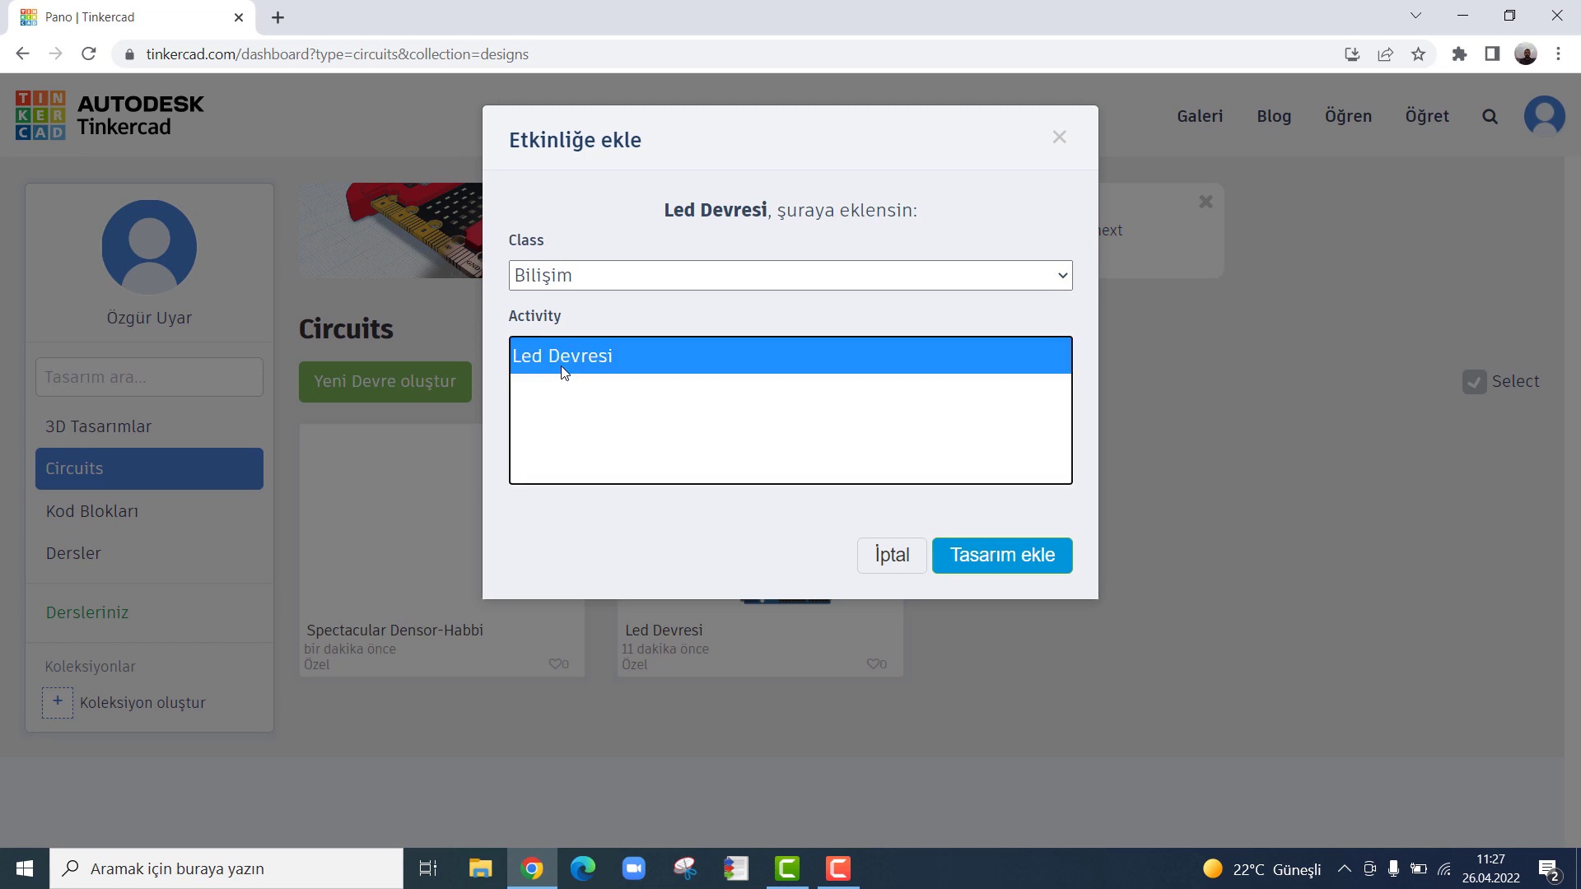
click(1027, 564)
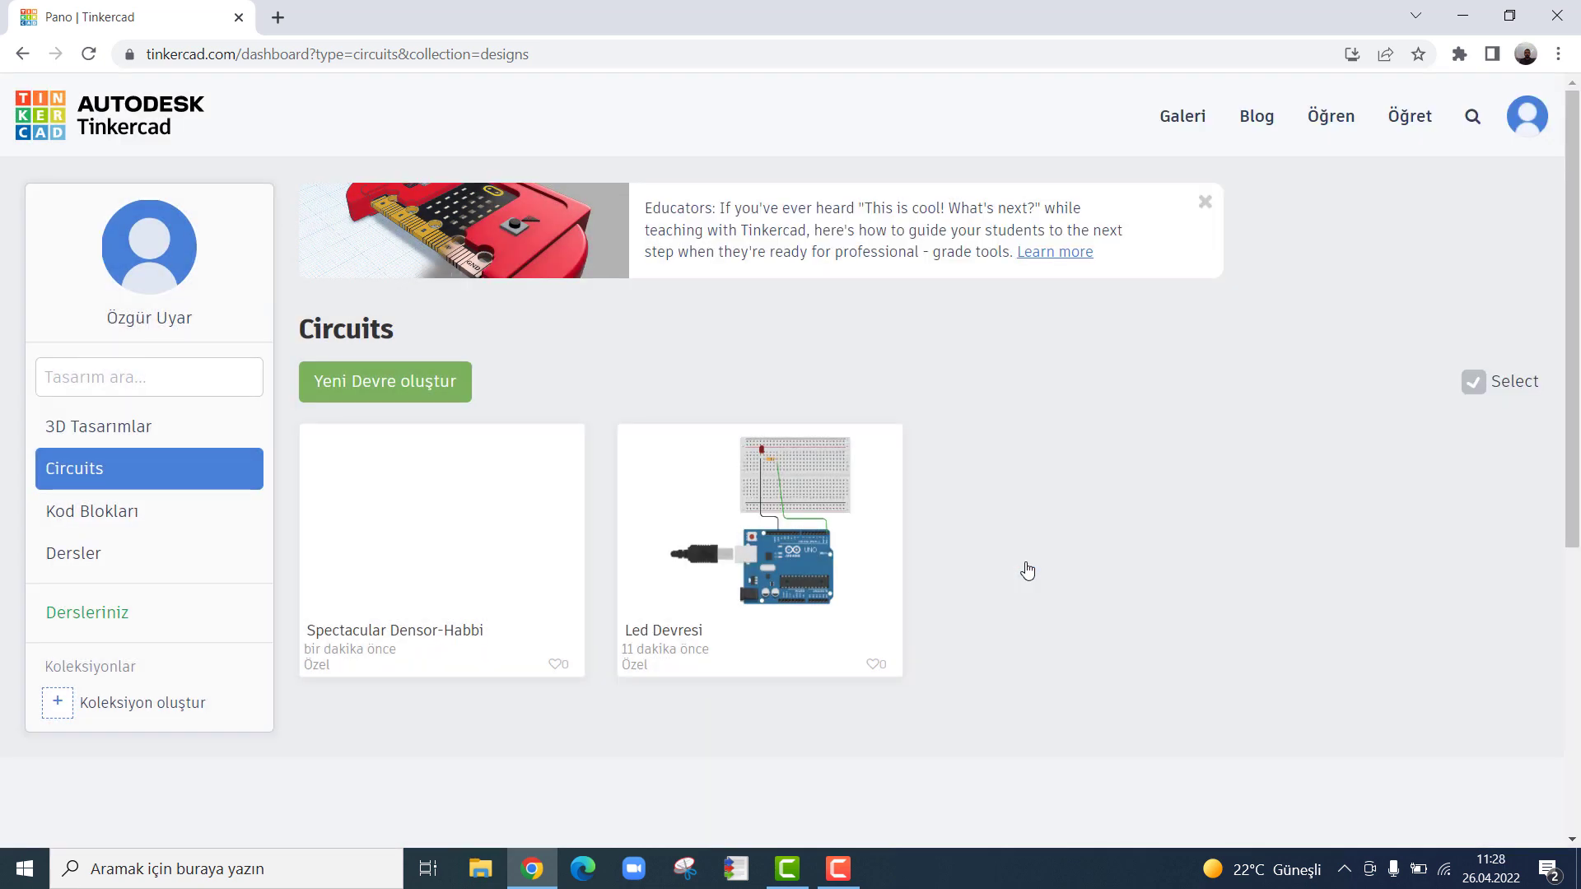